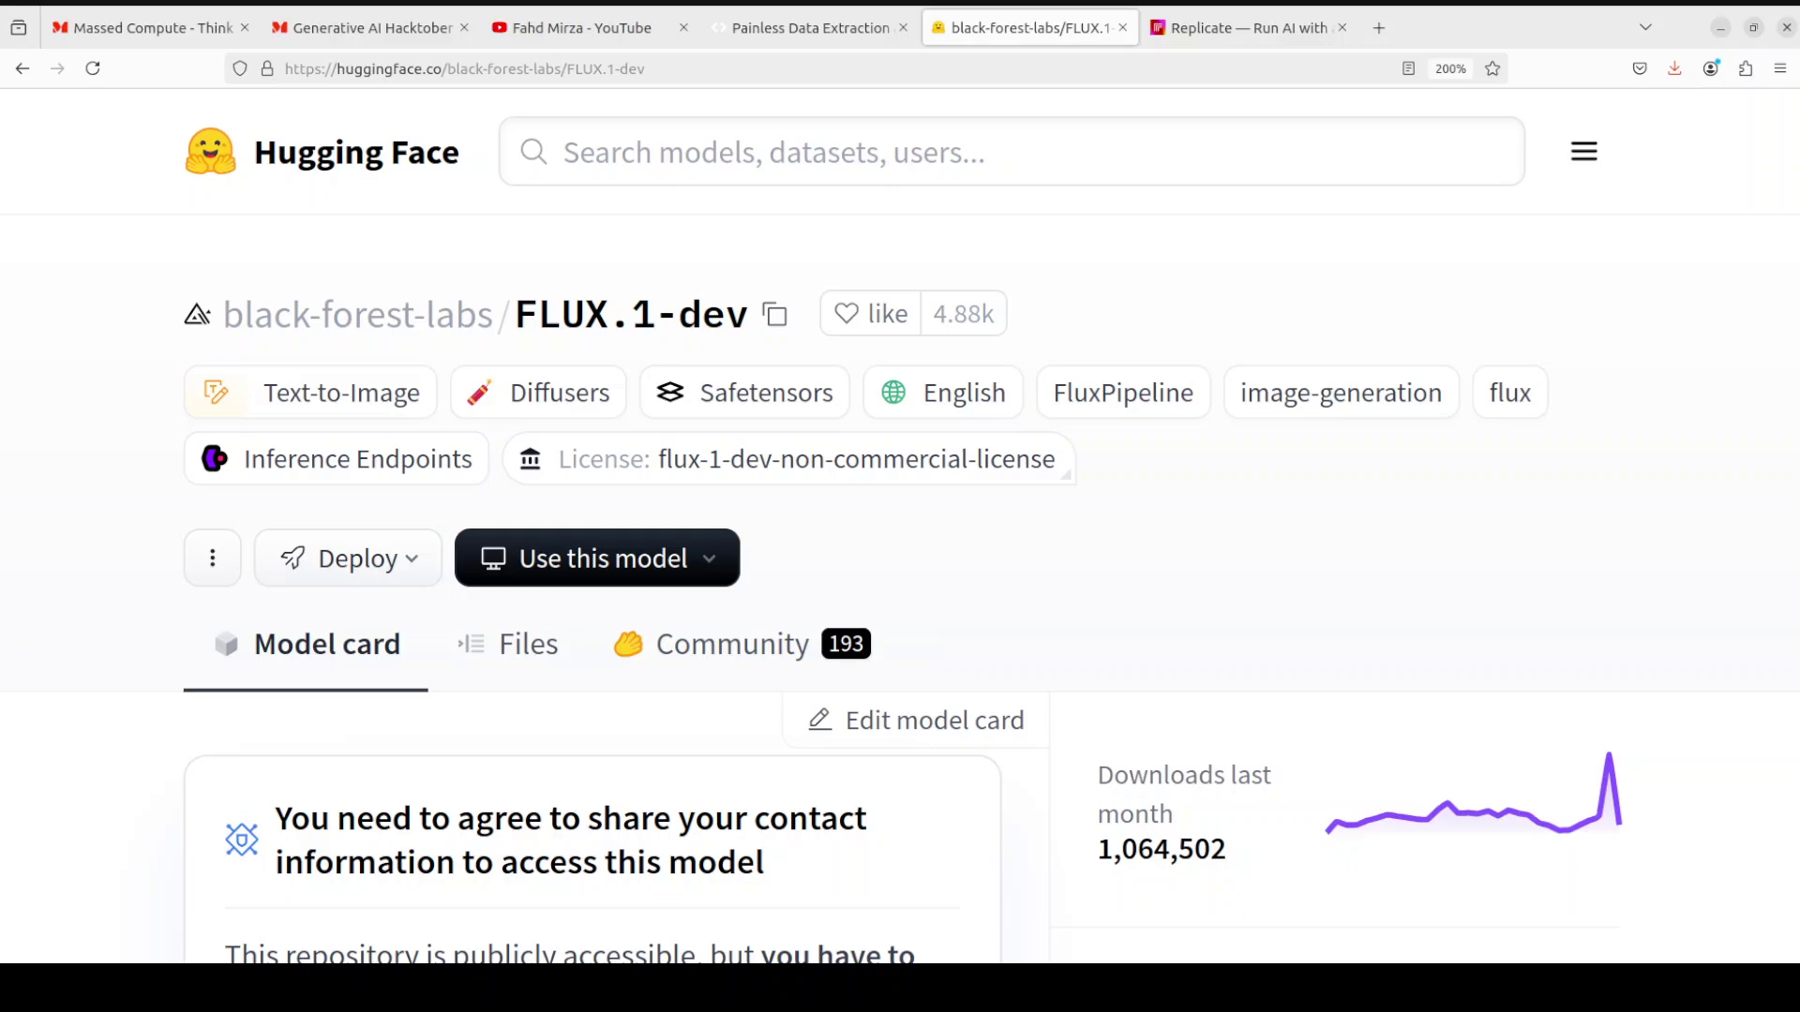
Look over the open pages for the channel's Flux videos, the FLUX.1-dev model, Massed Compute, its Hacktober contest and Replicate
click(572, 27)
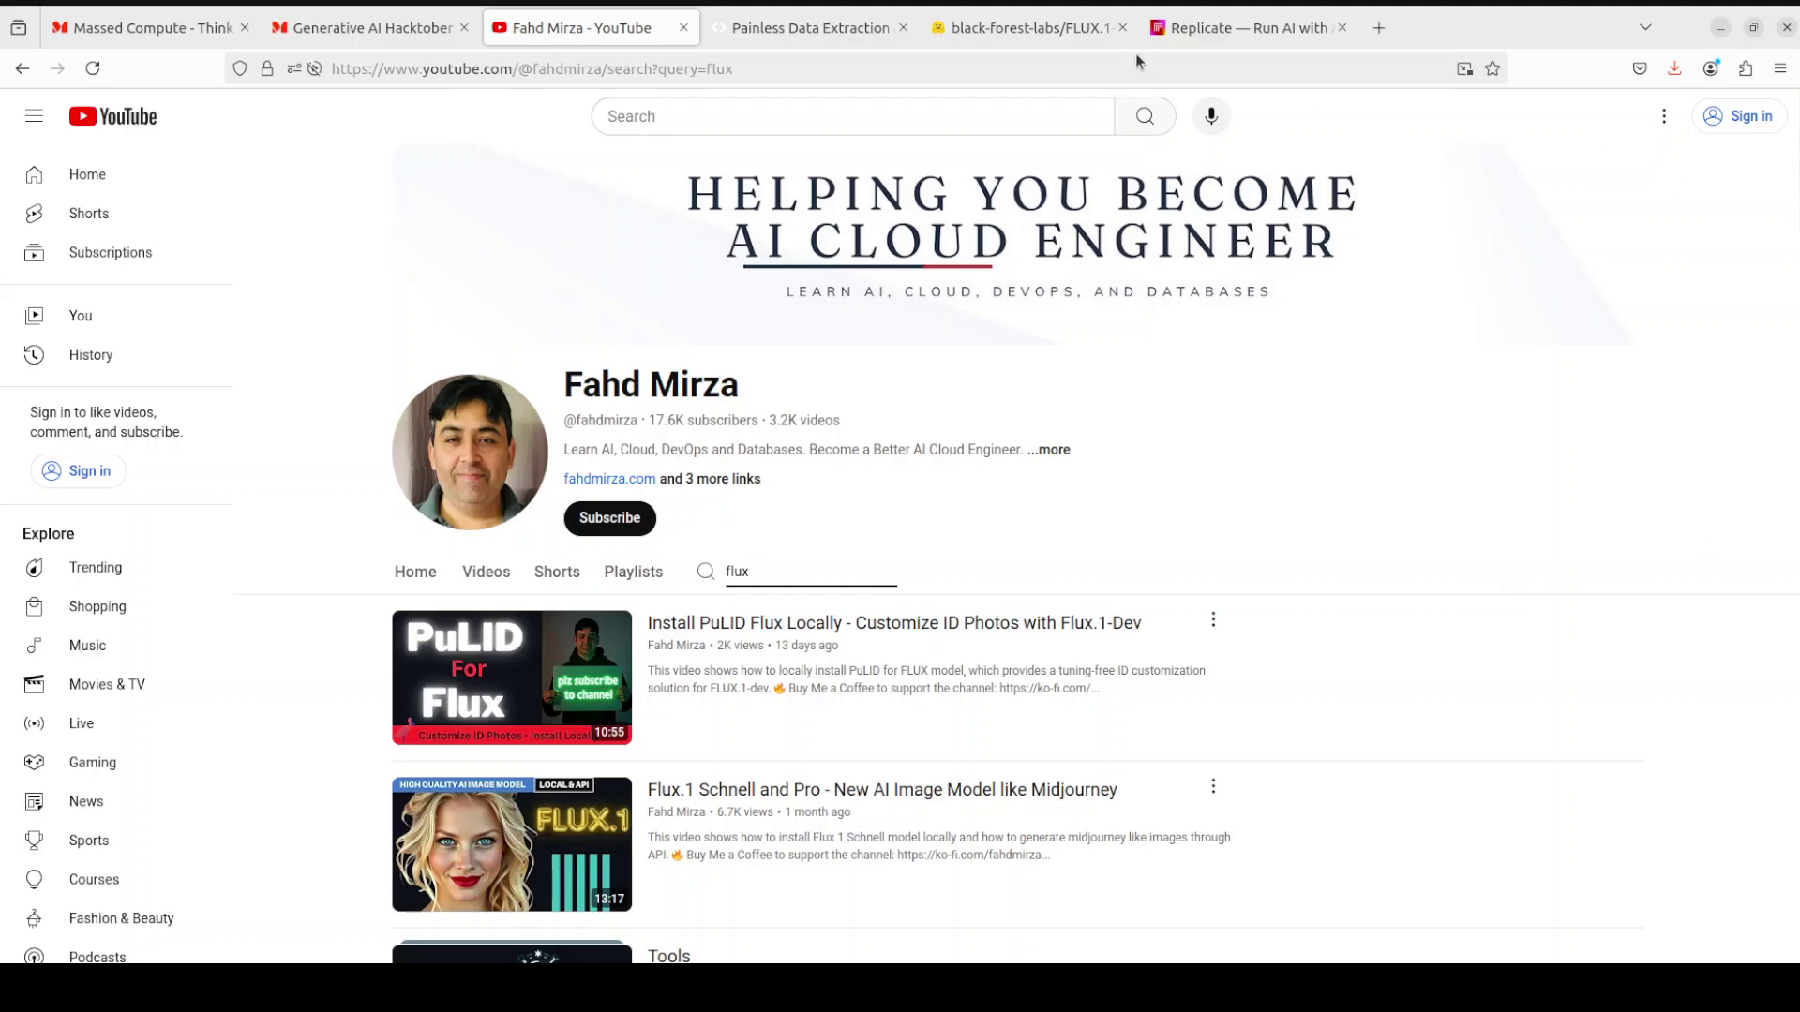
click(1029, 27)
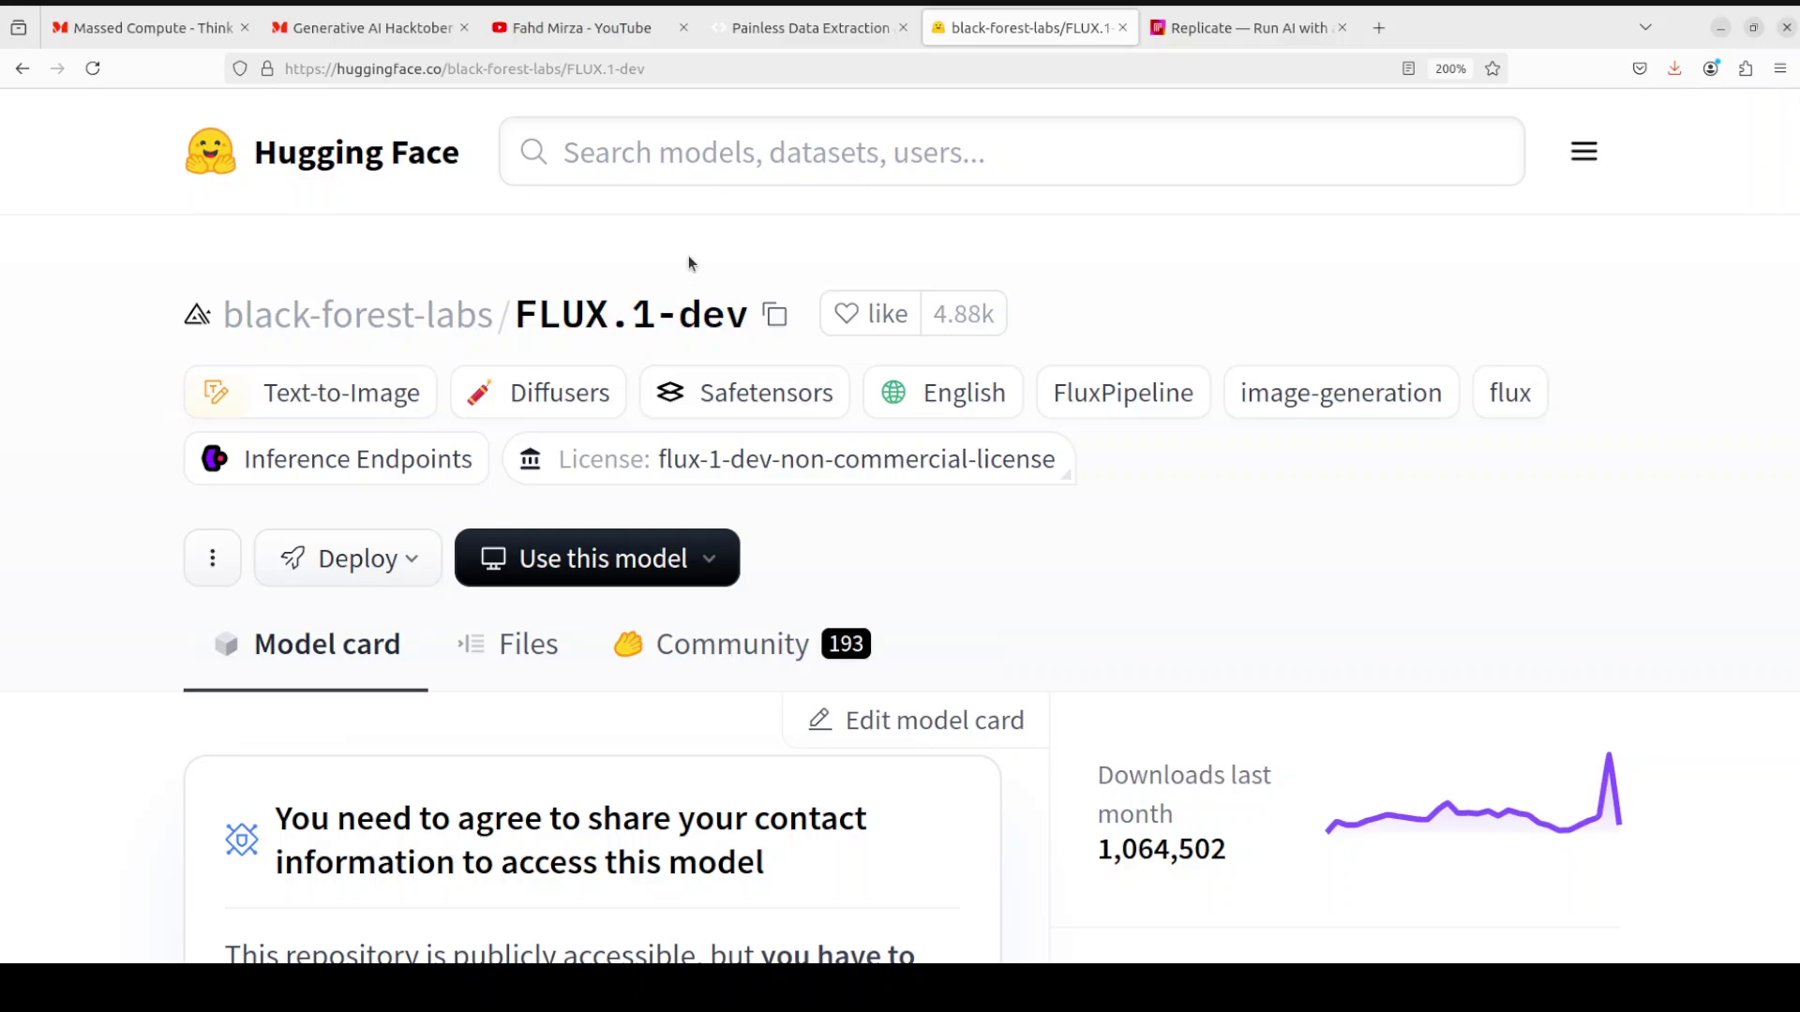
click(145, 31)
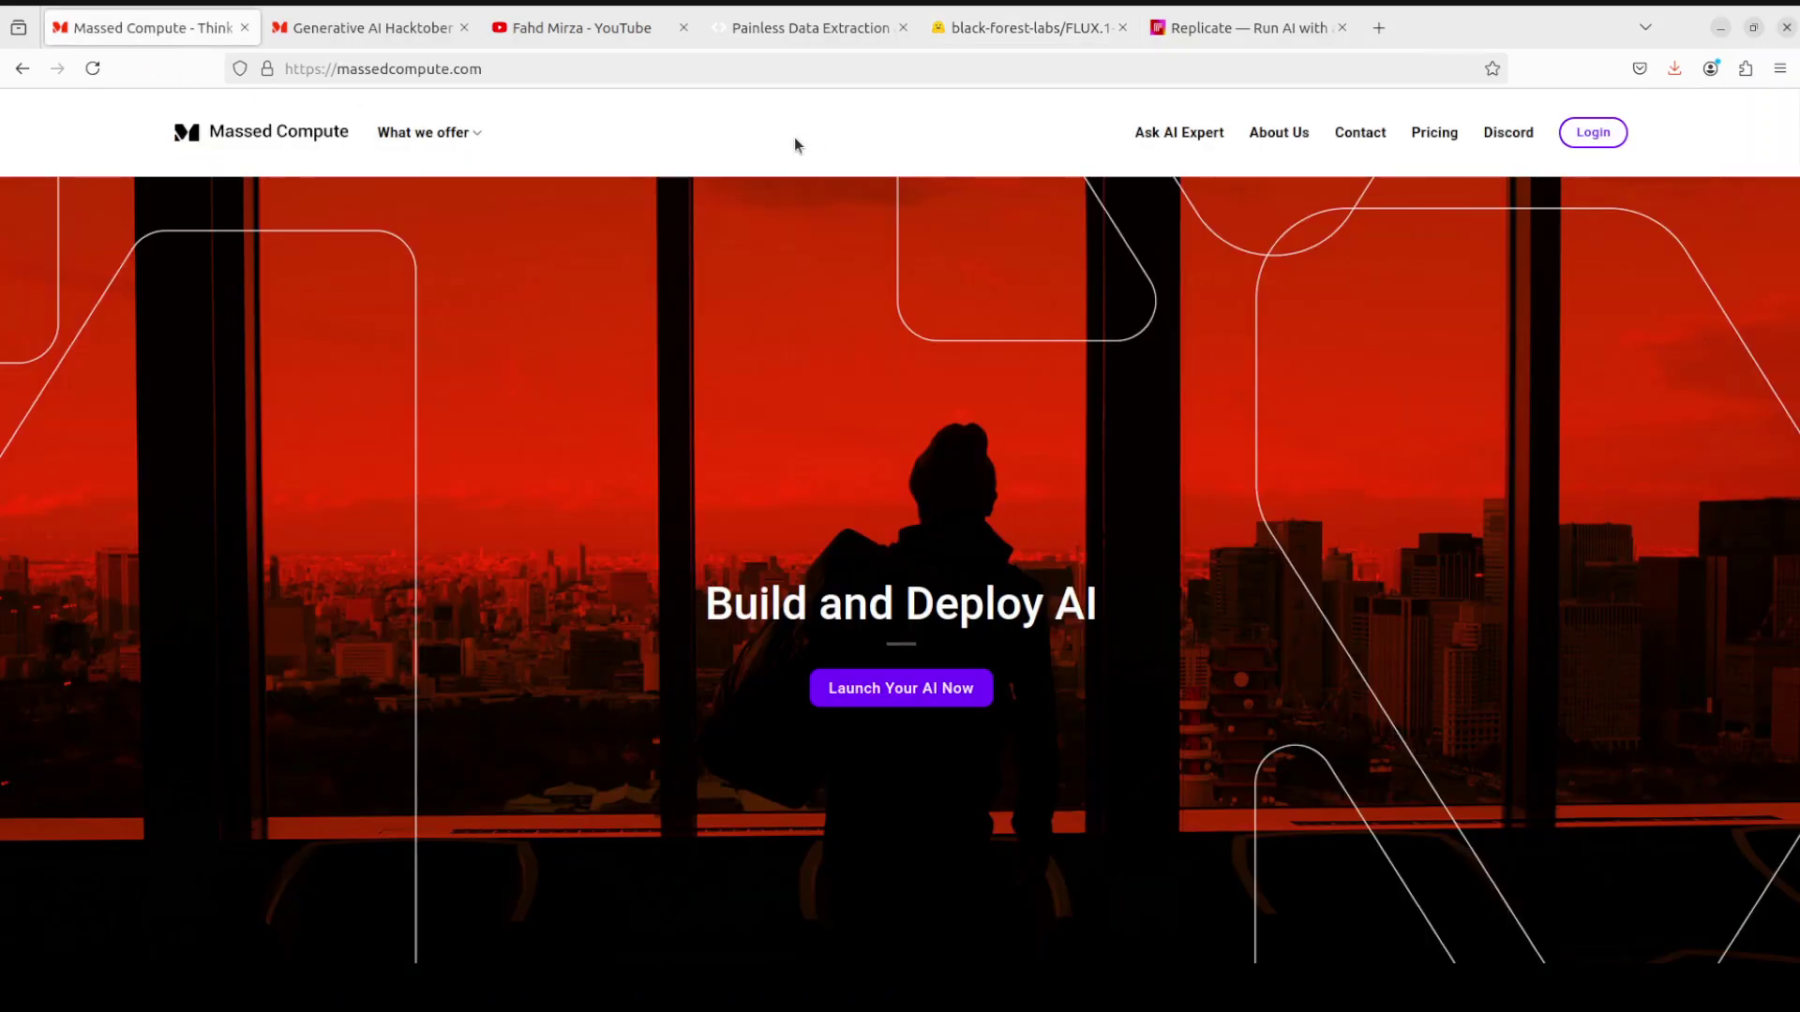
click(356, 26)
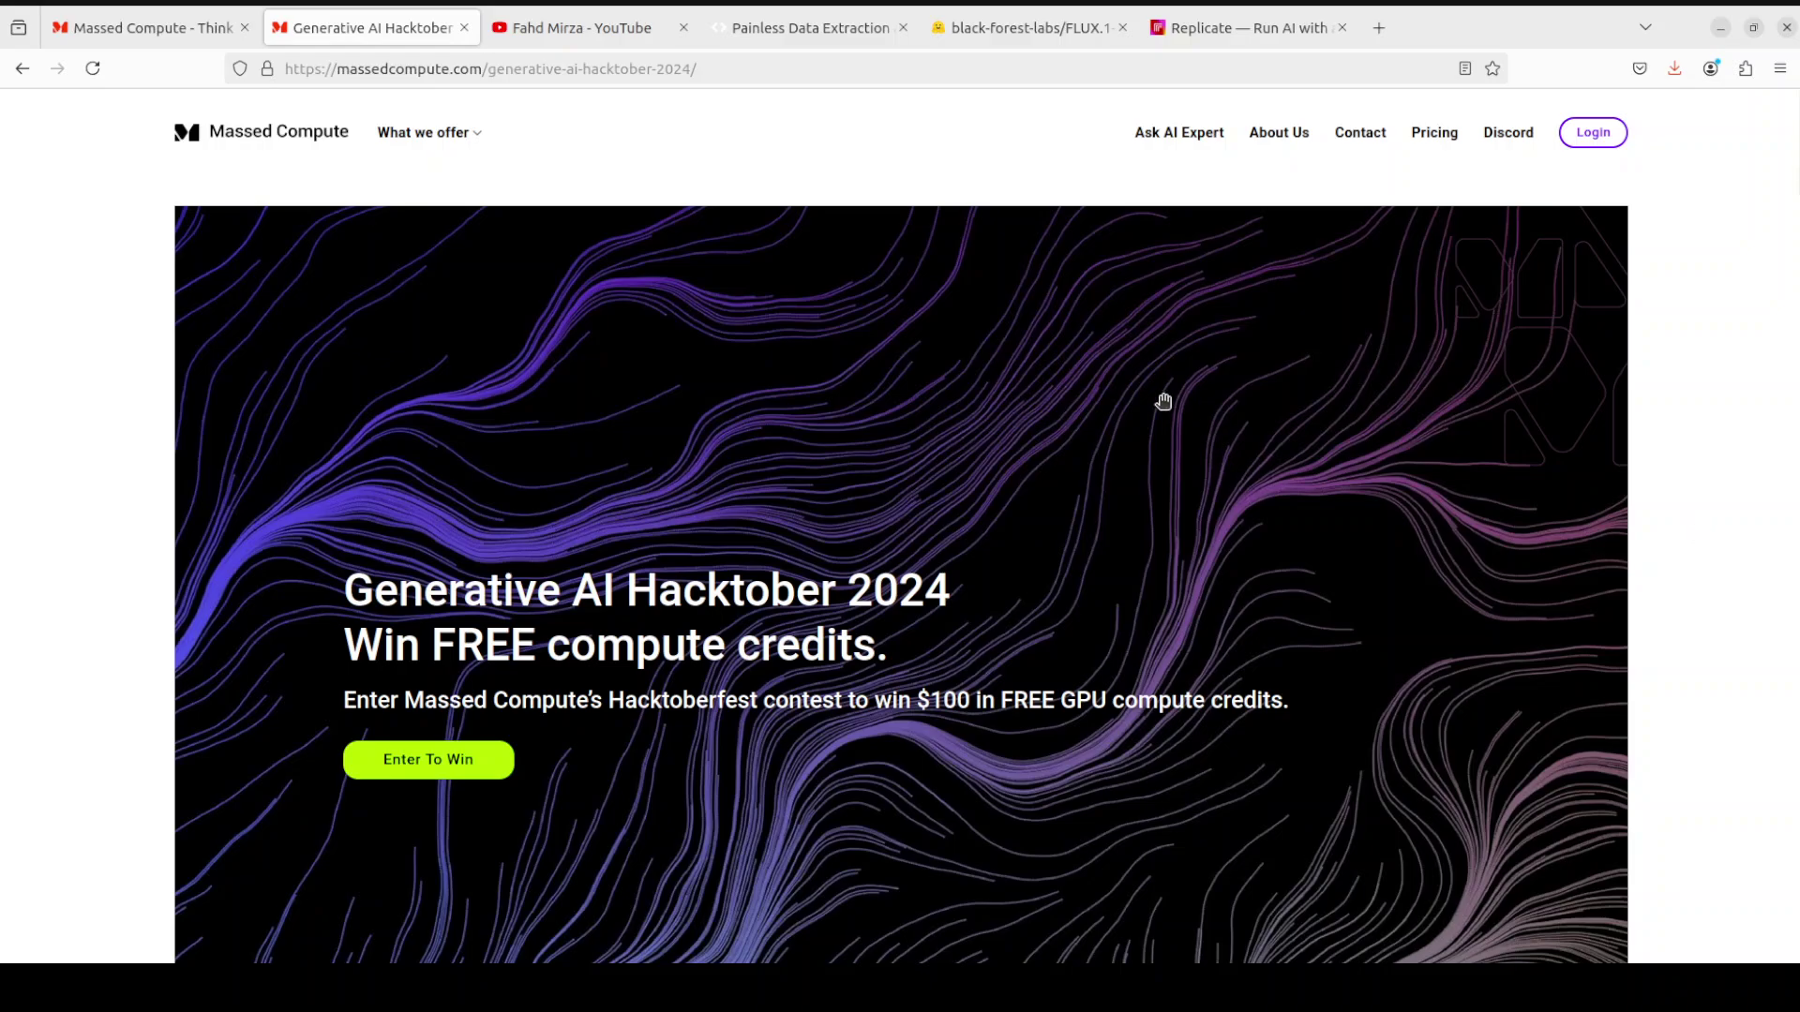
click(1039, 31)
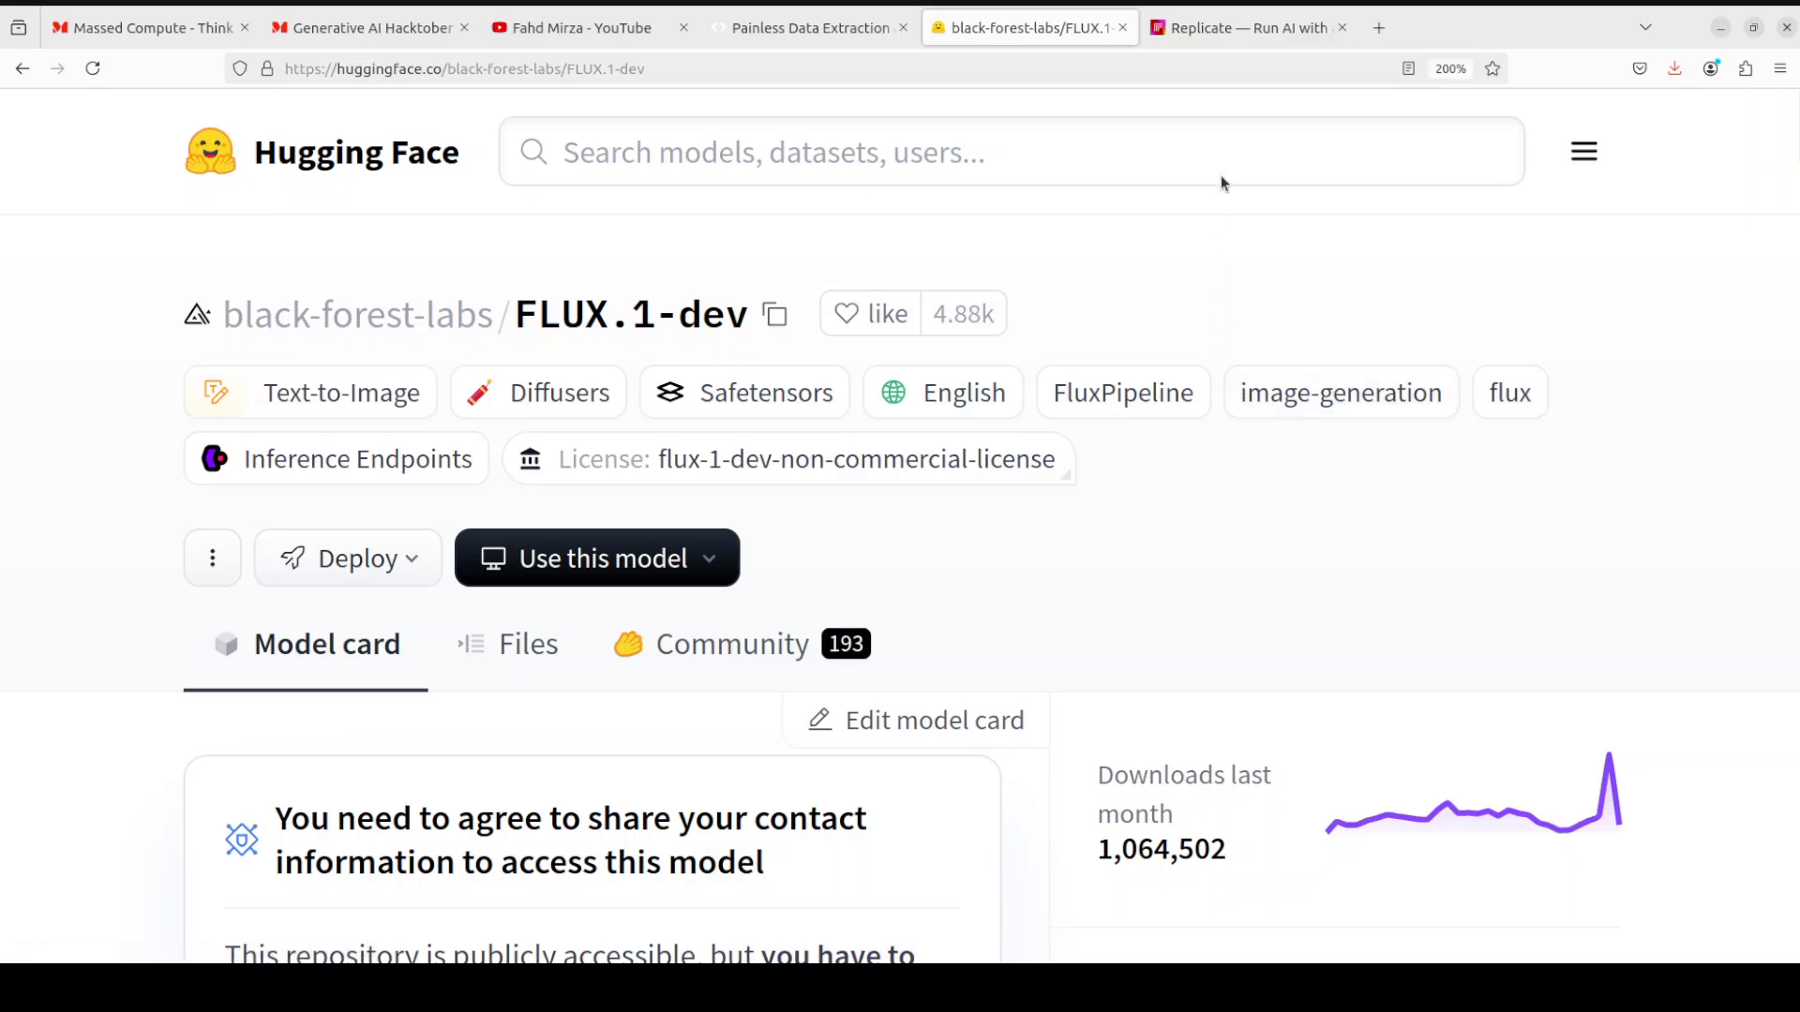
click(1234, 27)
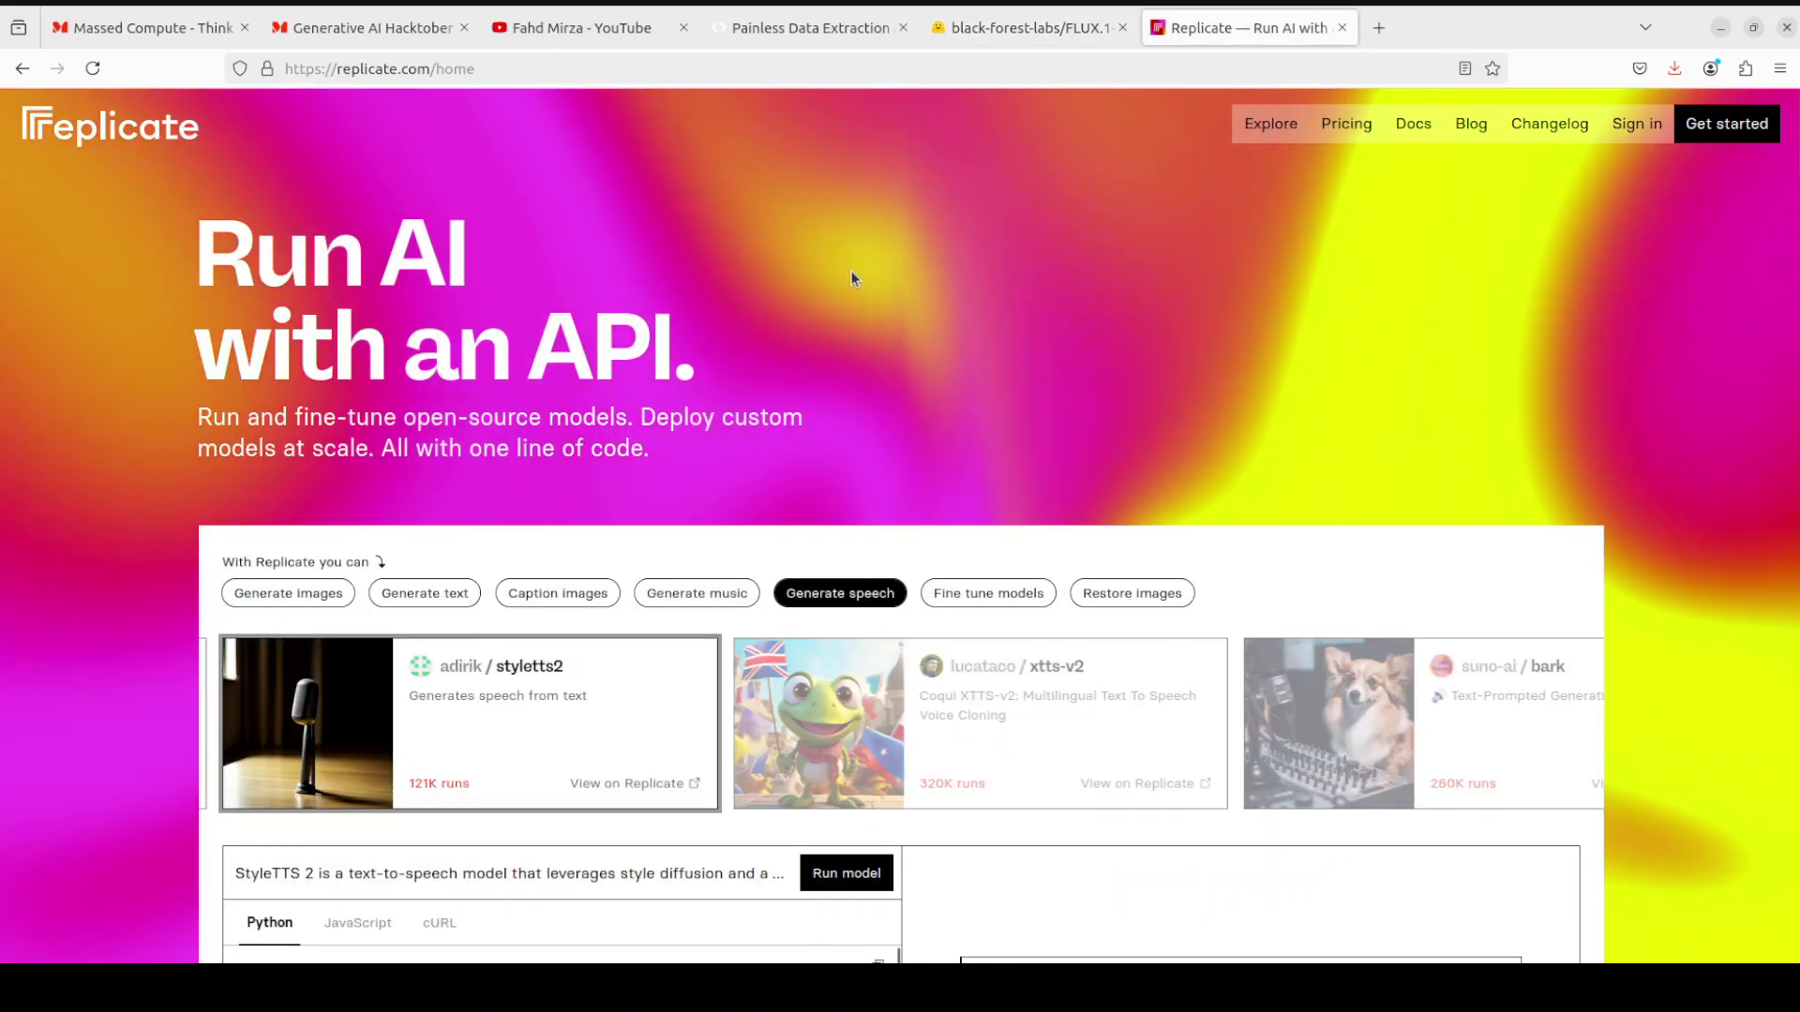
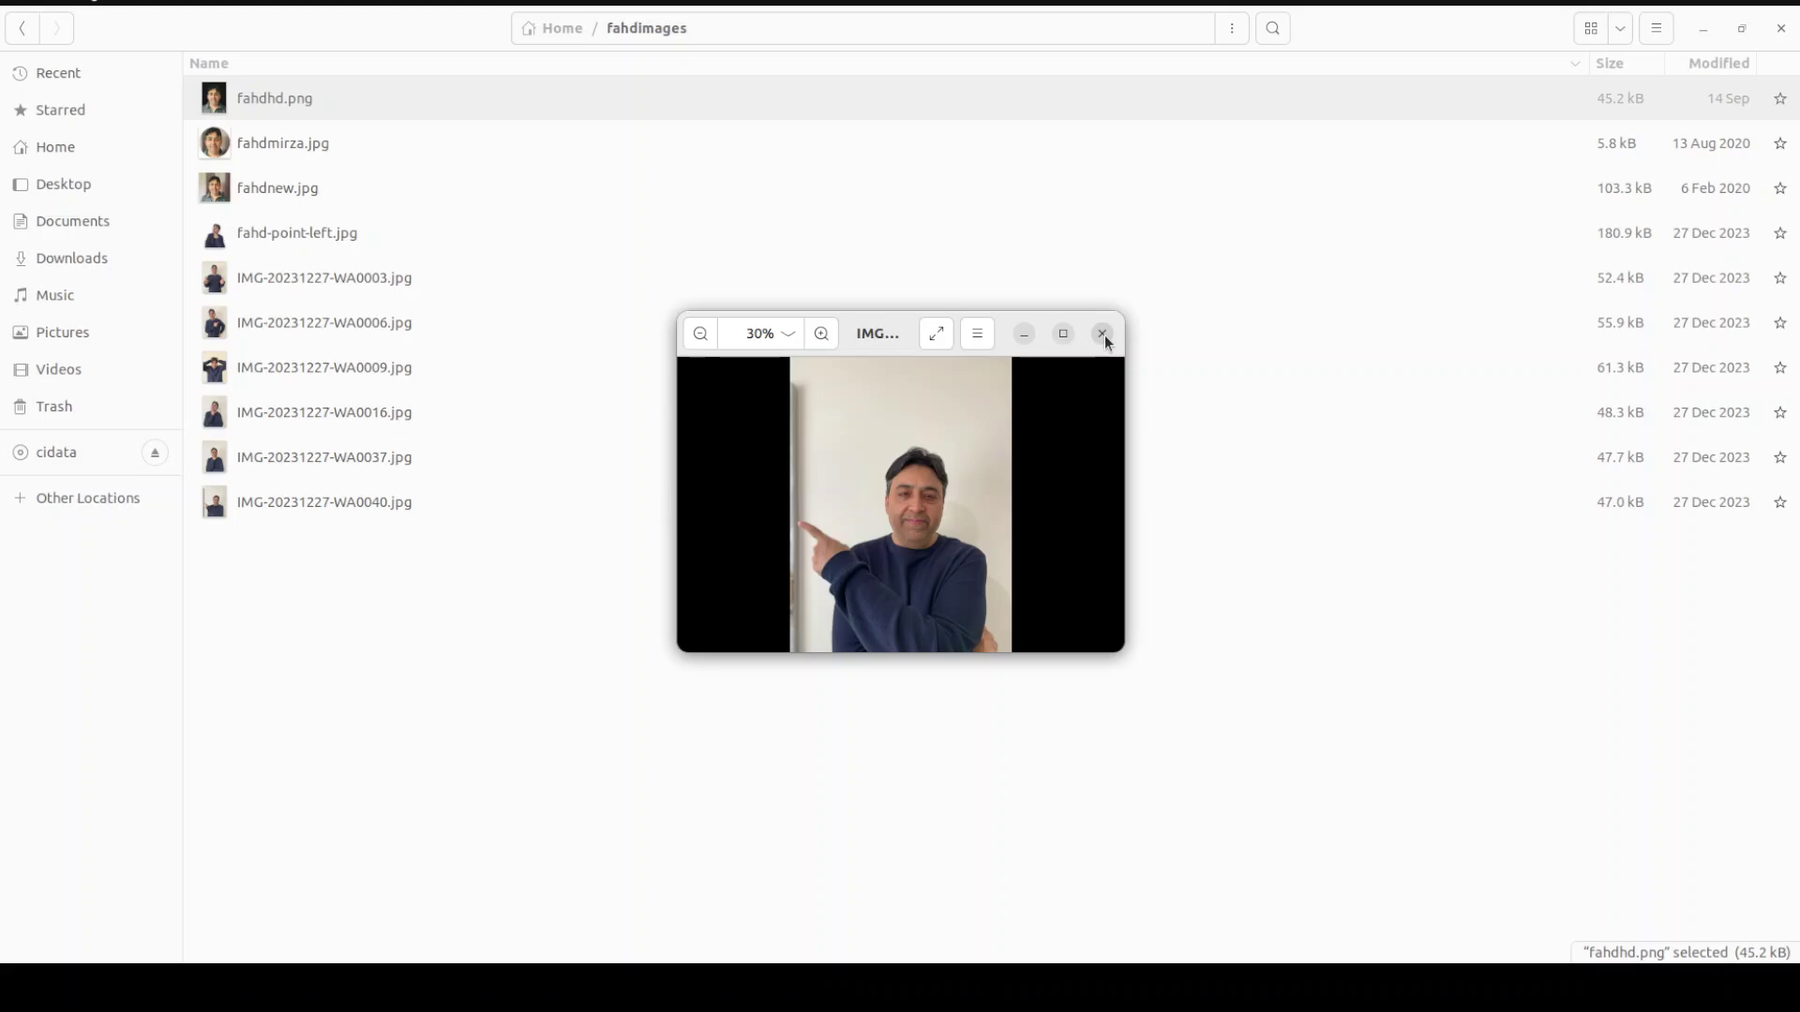
Close the photo preview and stay in the fahdimages folder in the file manager
click(1105, 336)
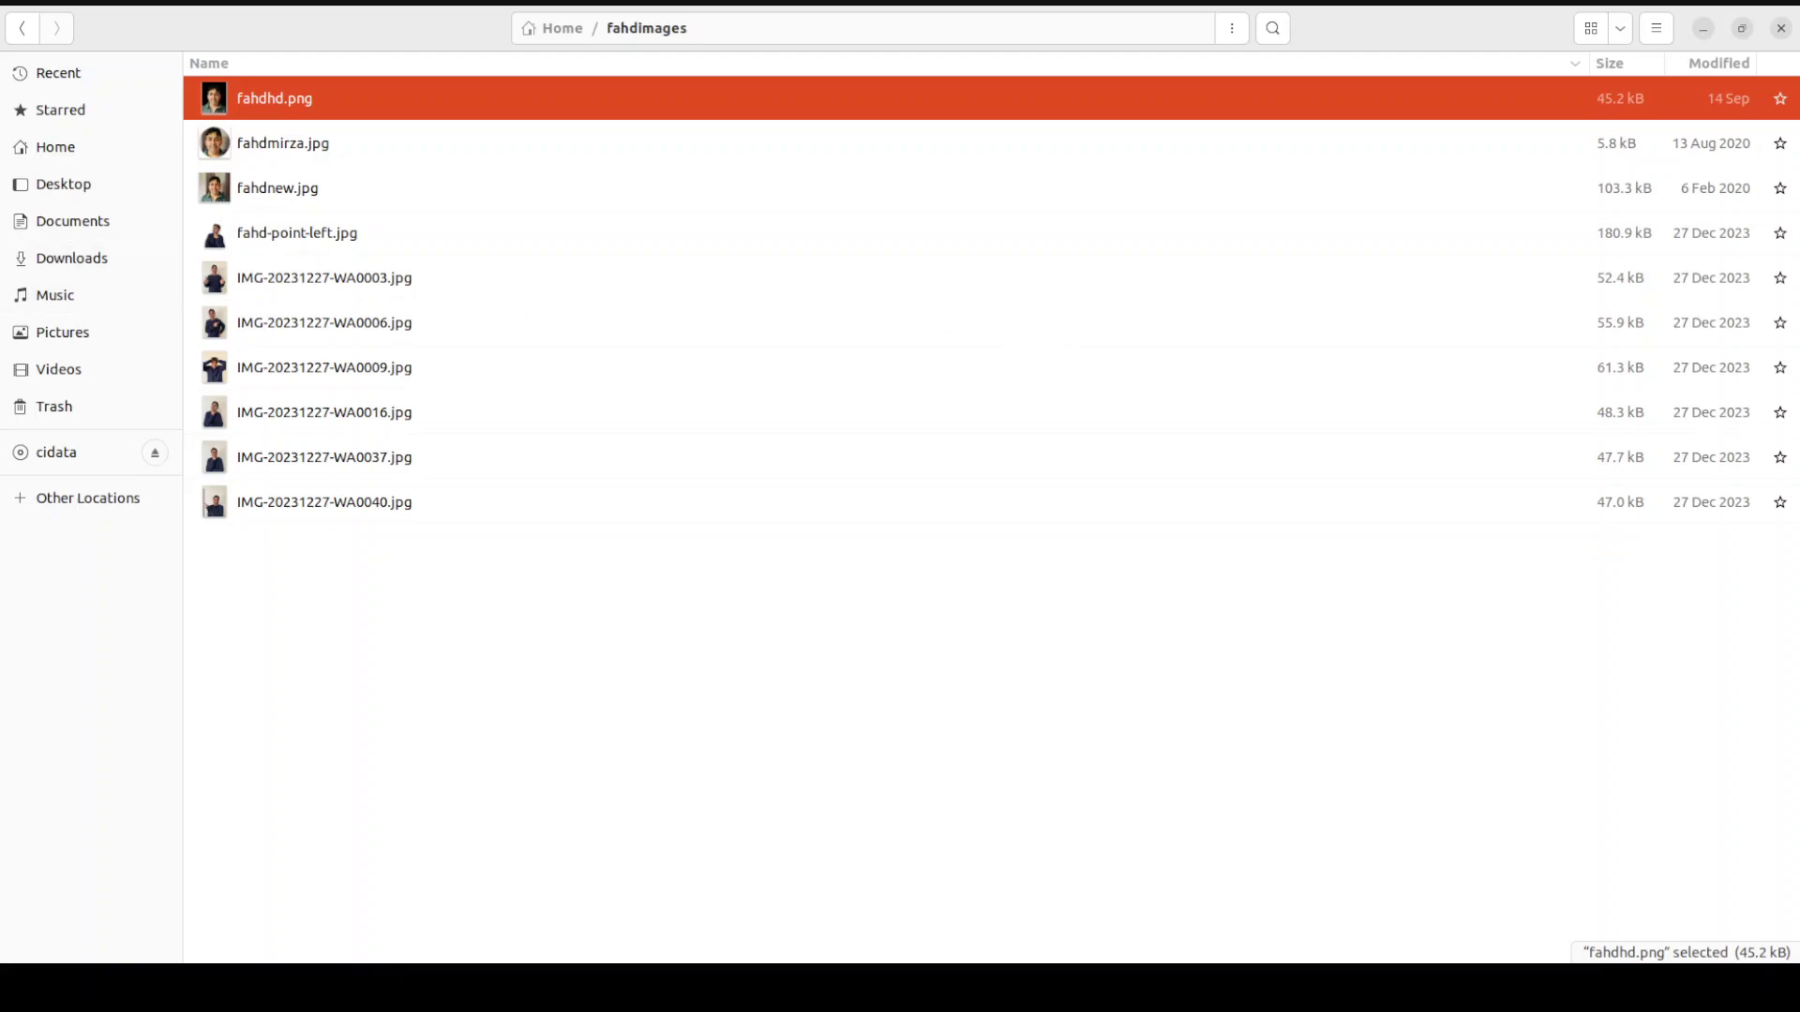
key(alt+Tab)
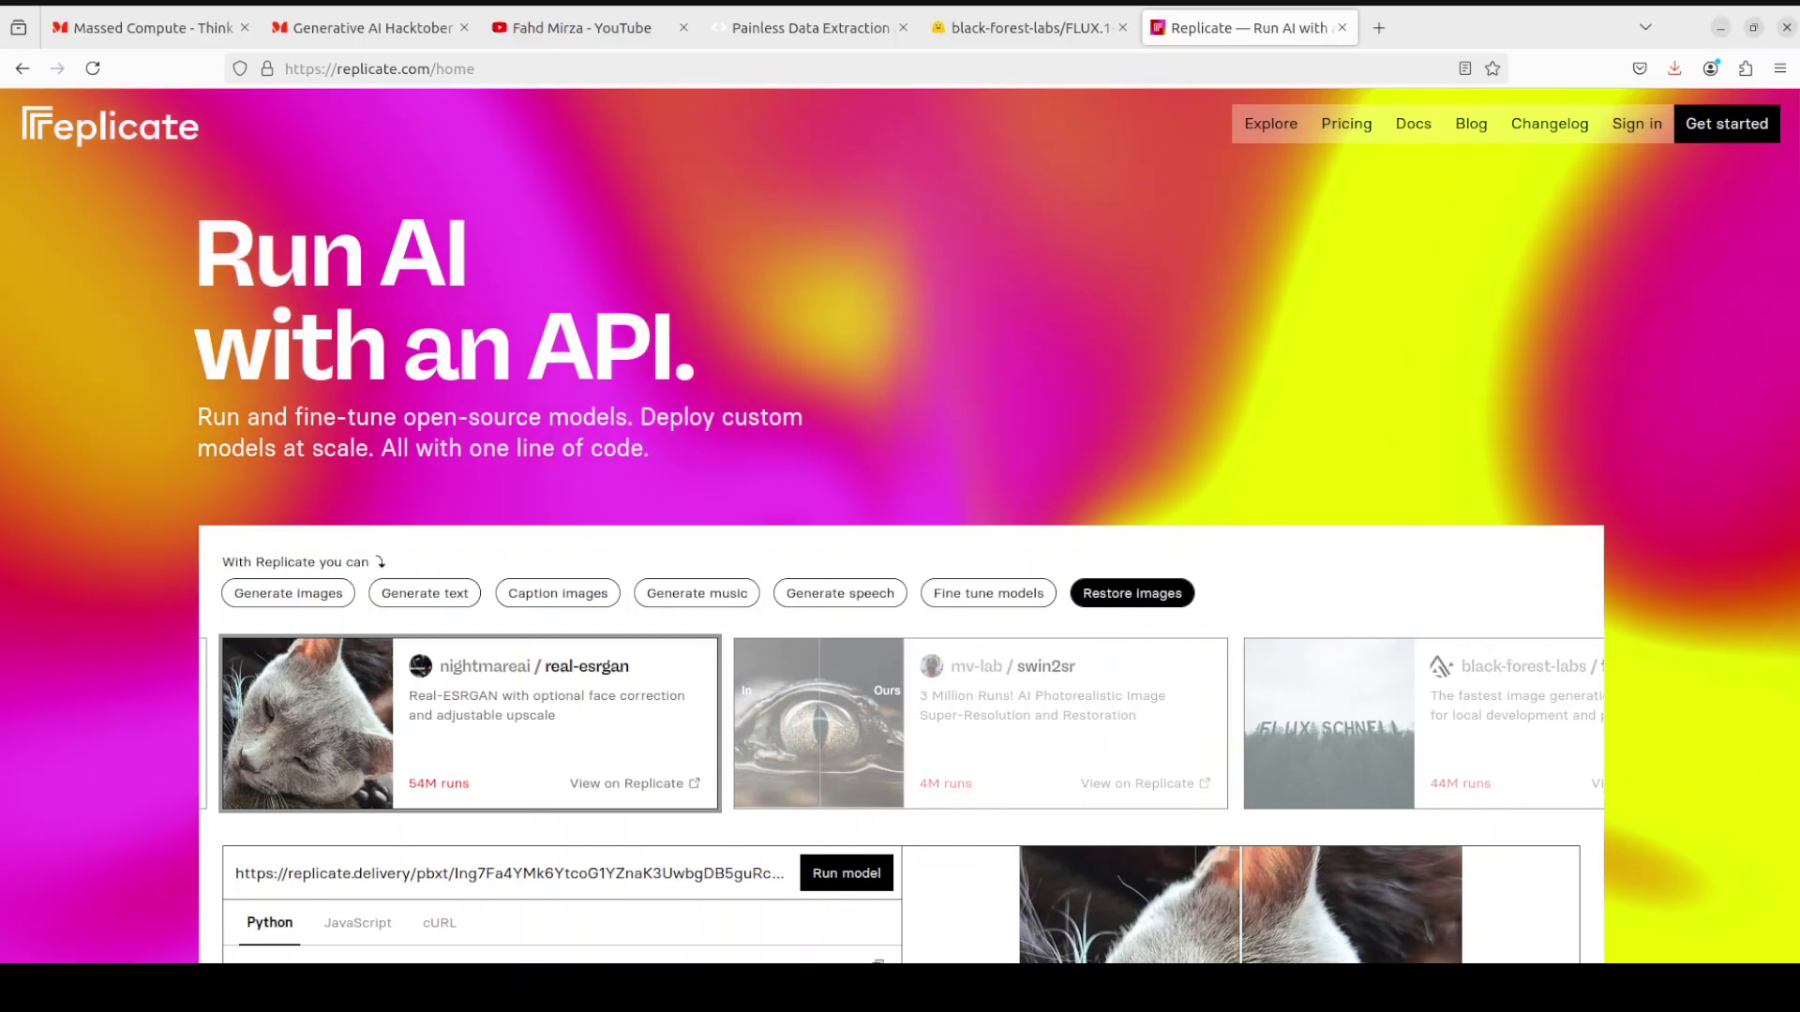
key(alt+Tab)
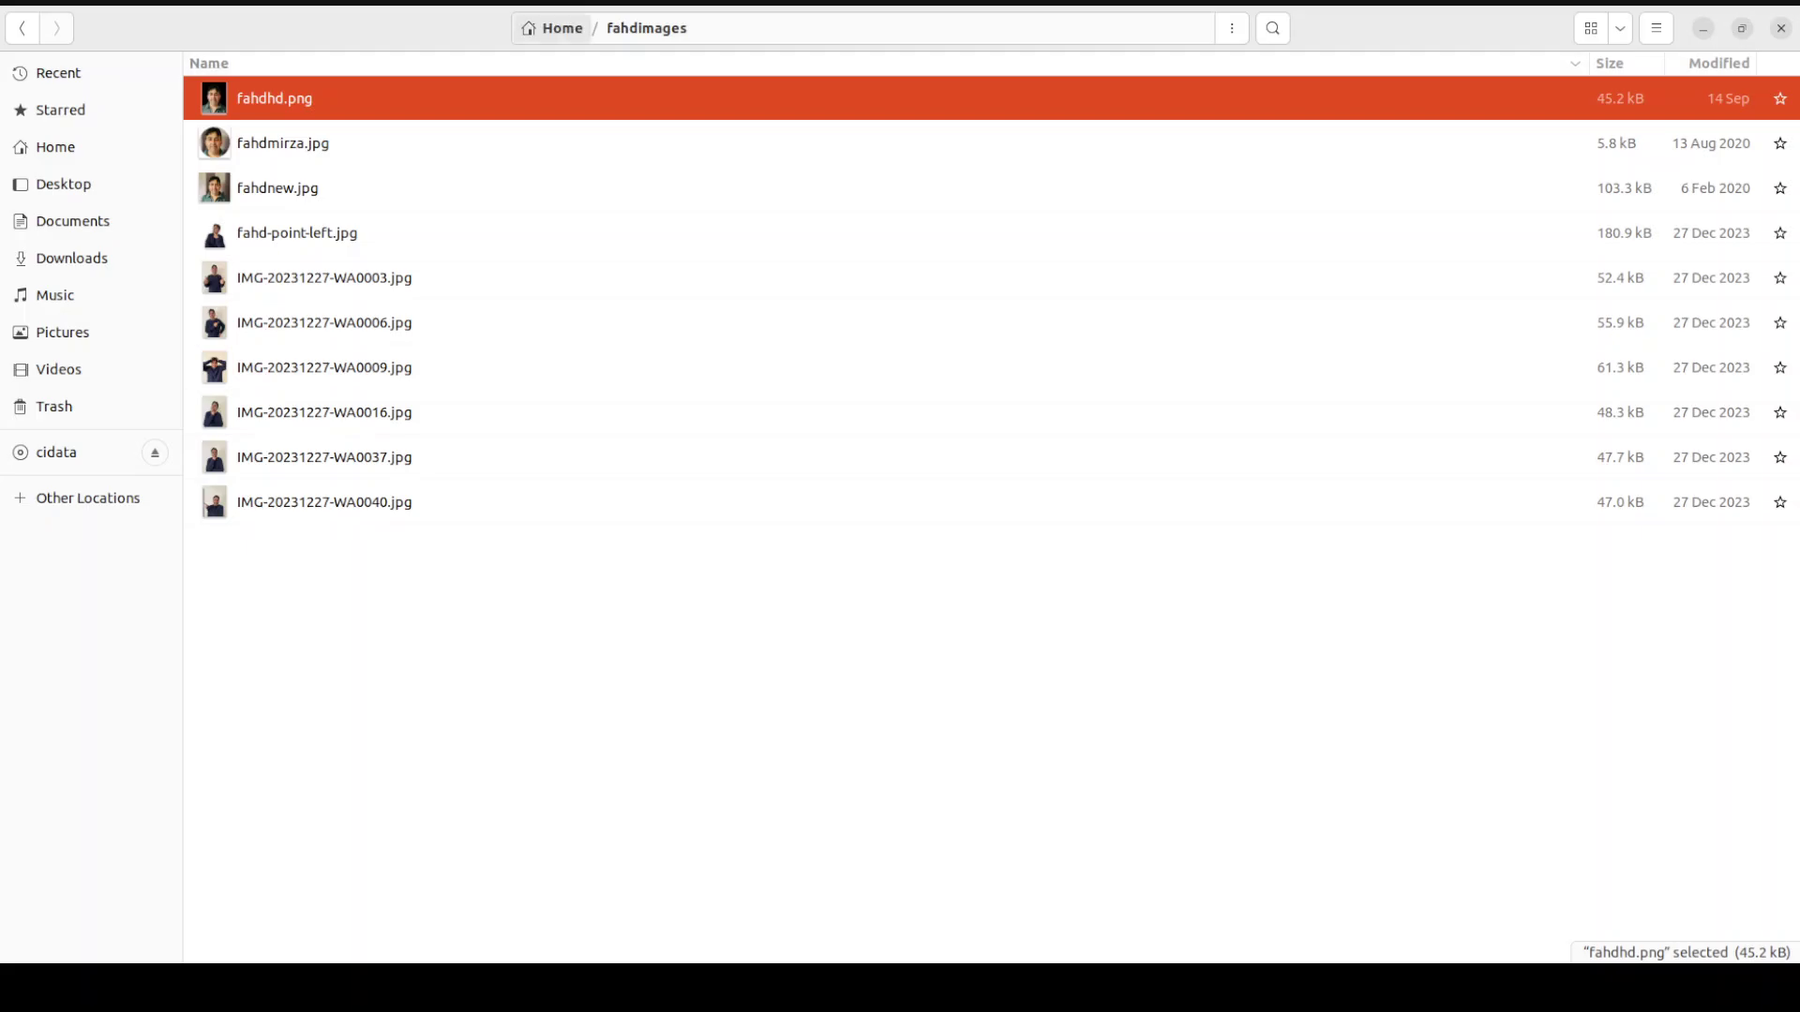
click(555, 28)
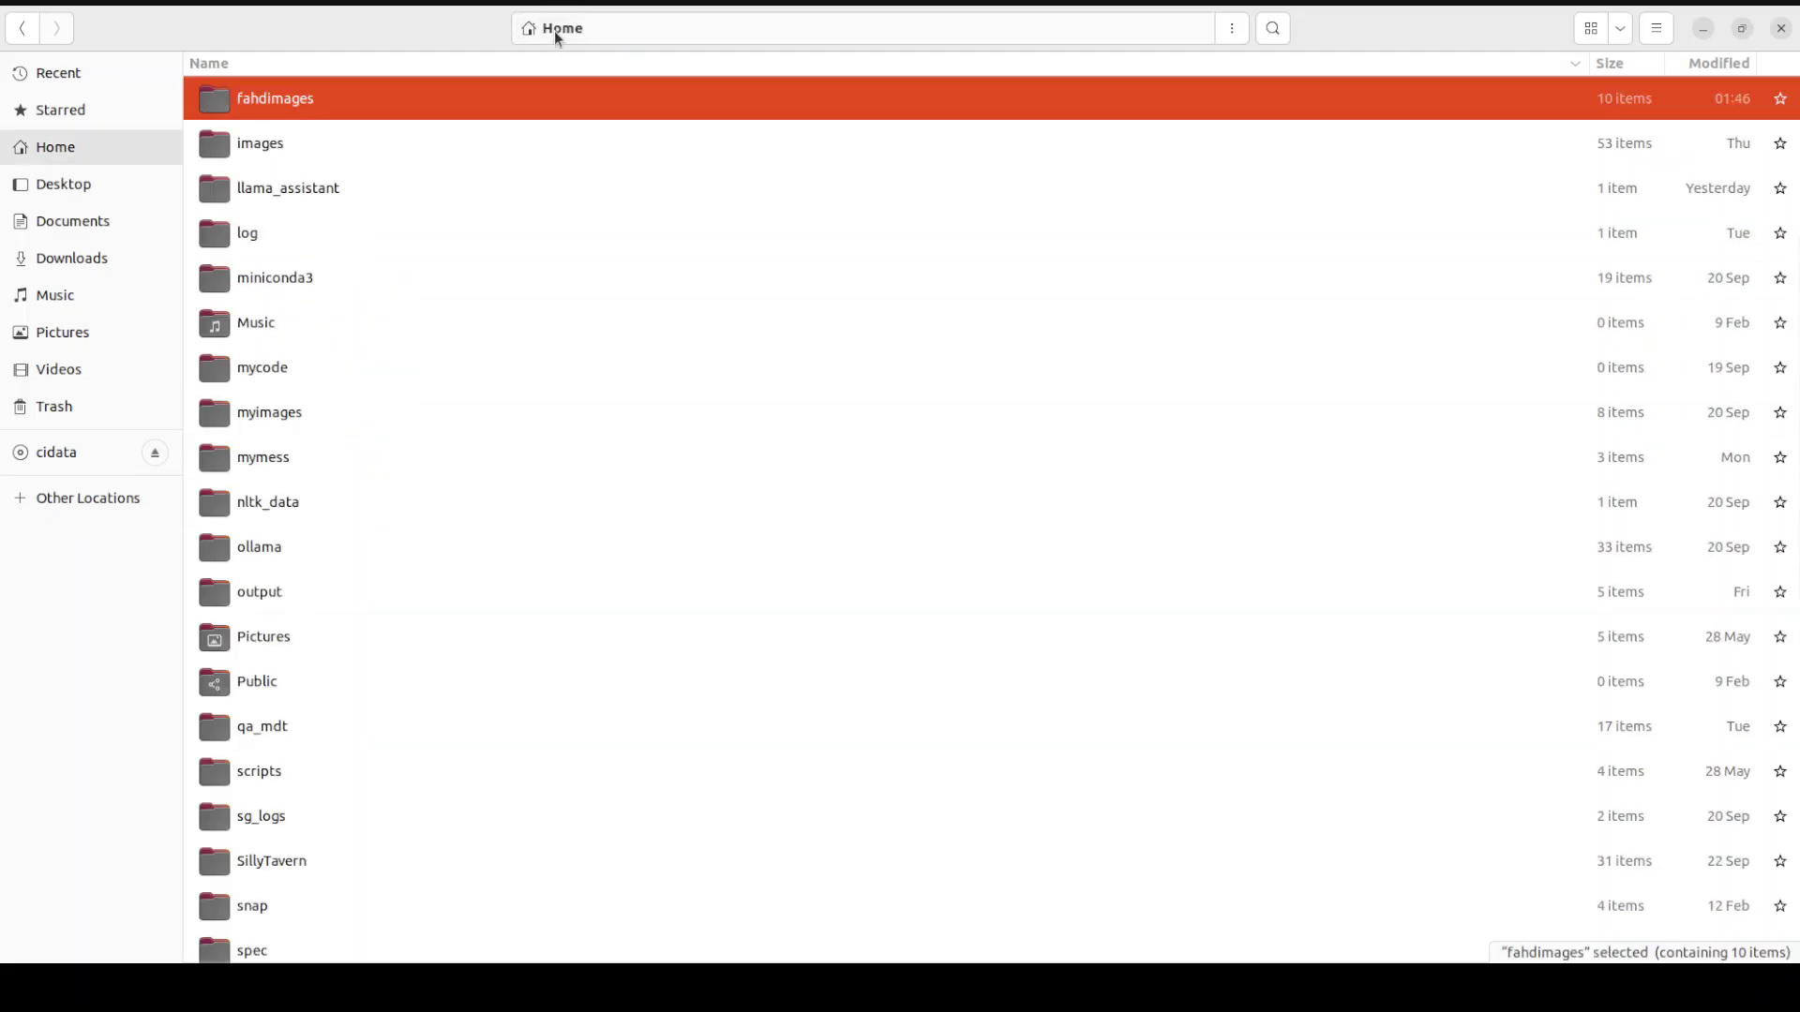
right_click(266, 109)
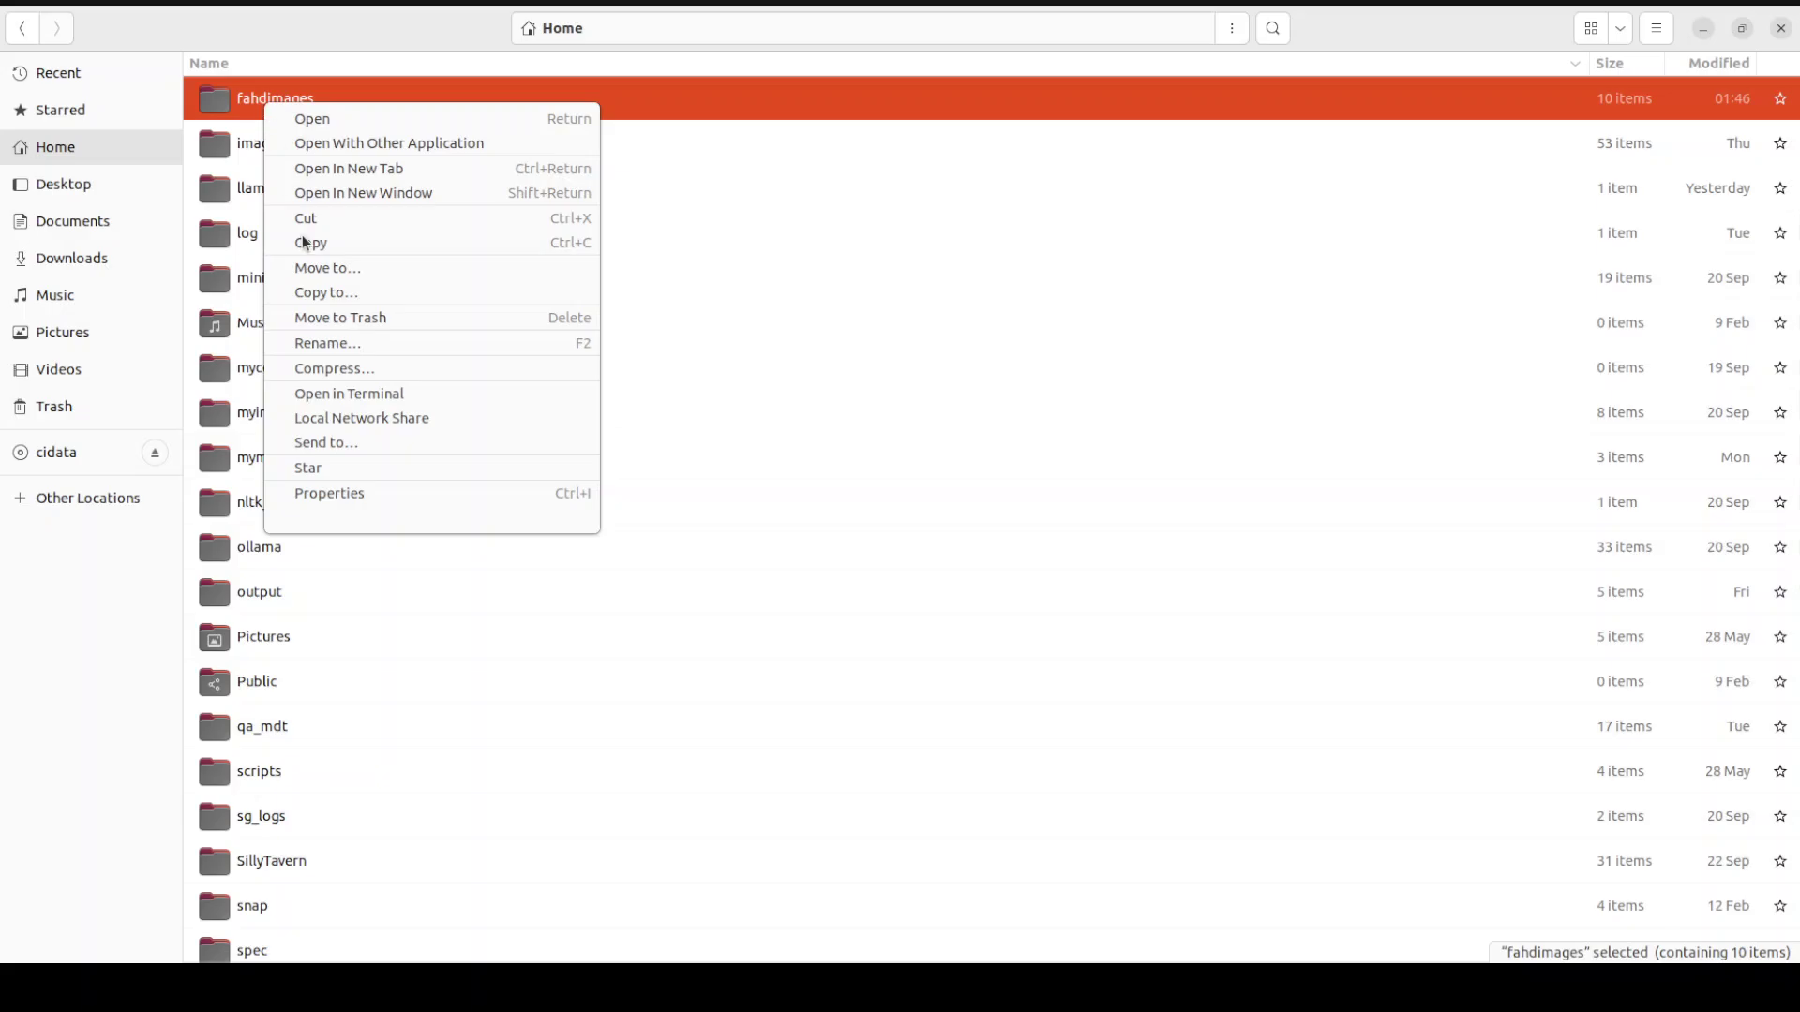
click(331, 370)
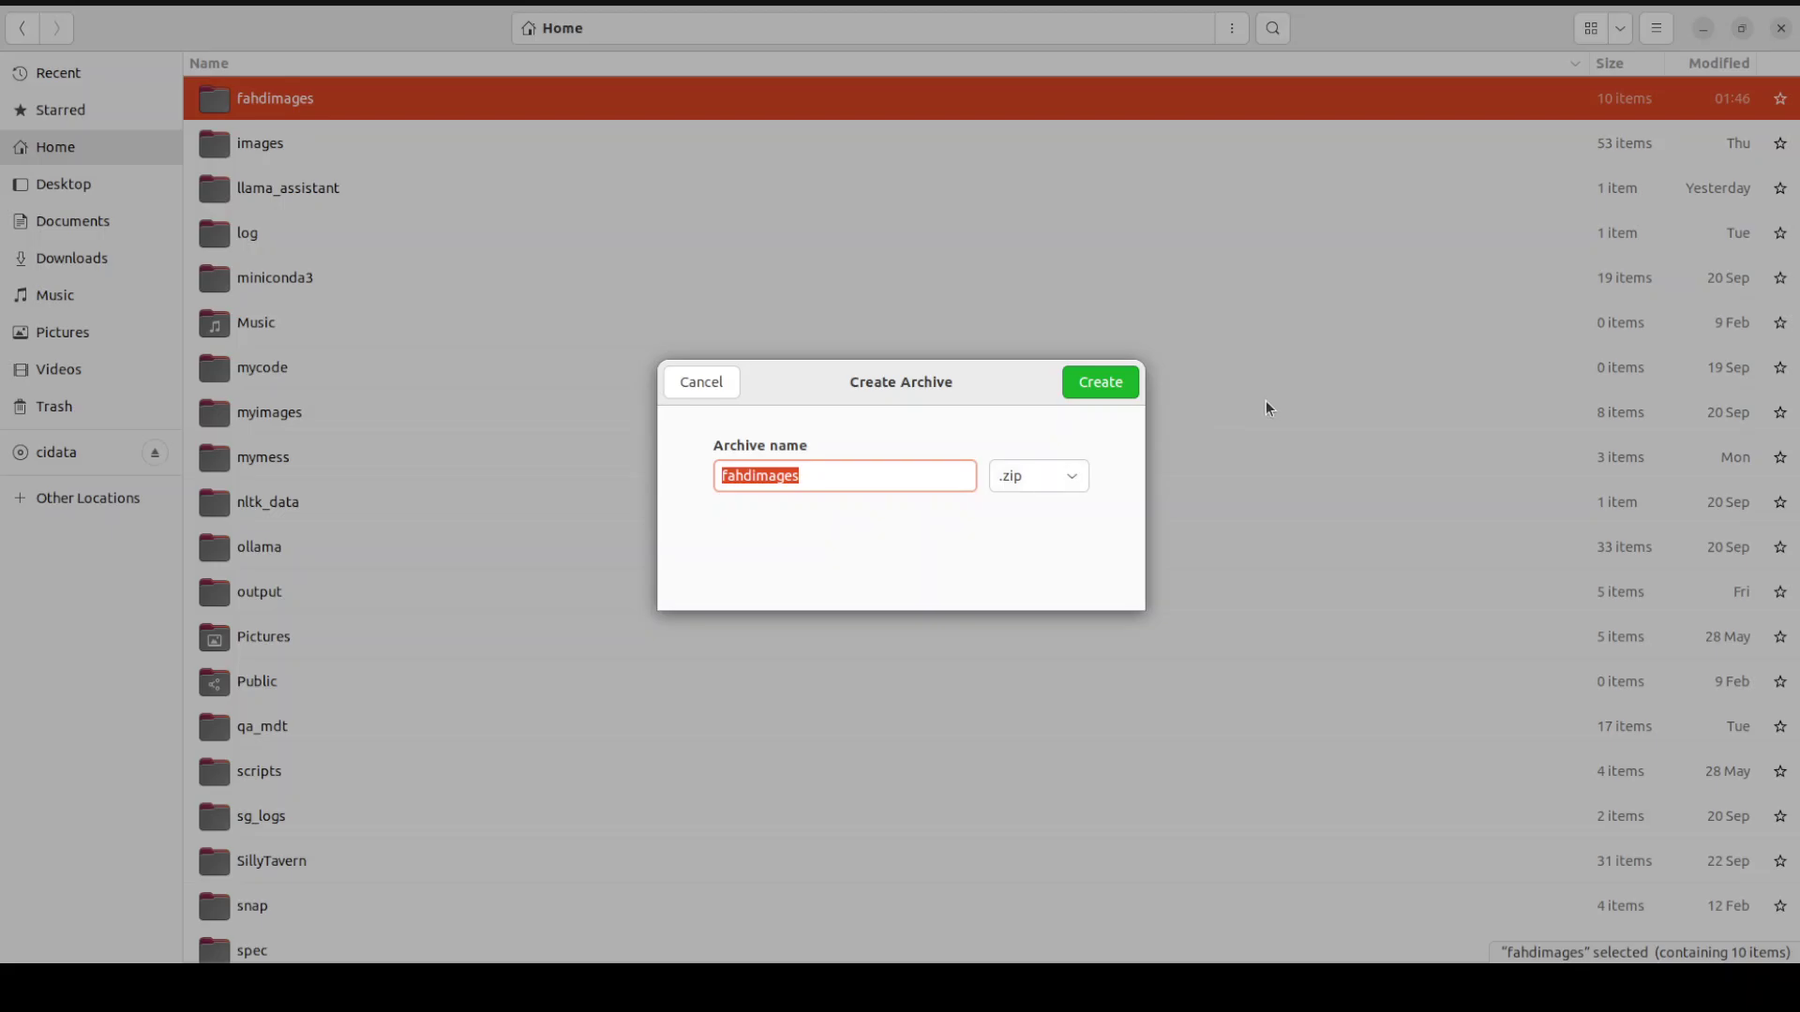
click(705, 380)
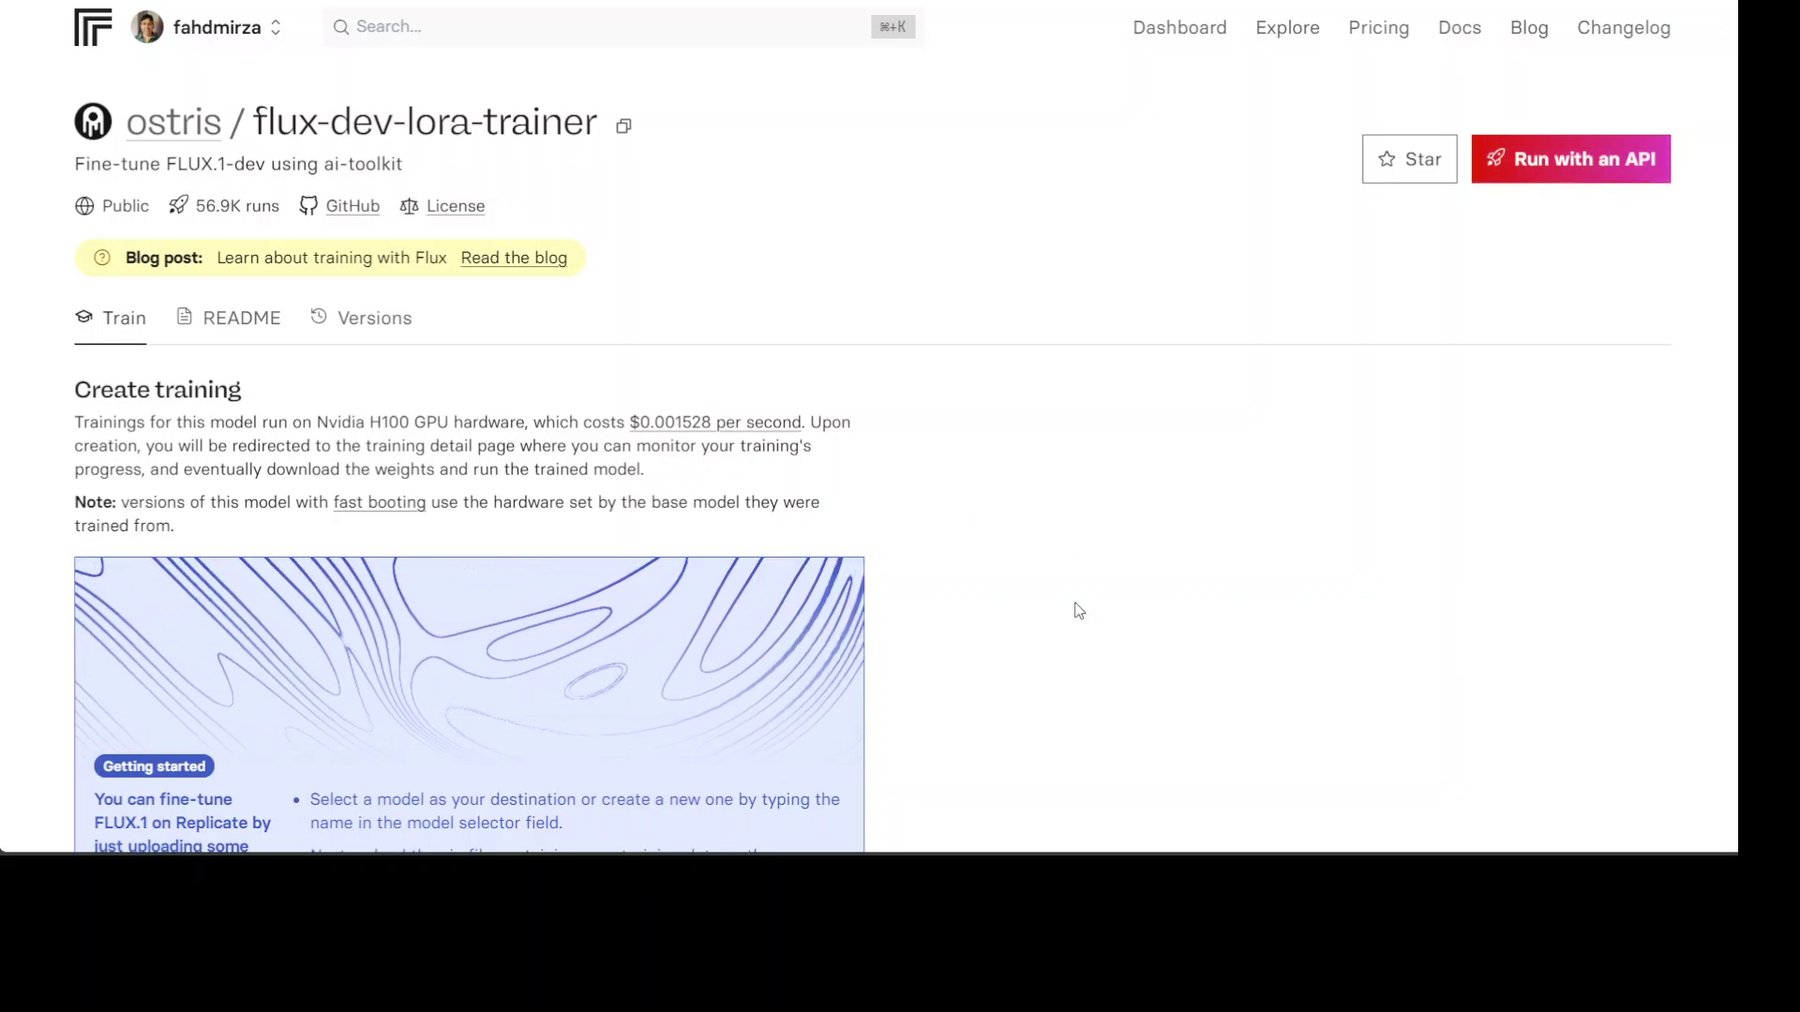
In the flux-dev-lora-trainer training form, set the destination to a new model named myflux
scroll(1077, 604, down, 2)
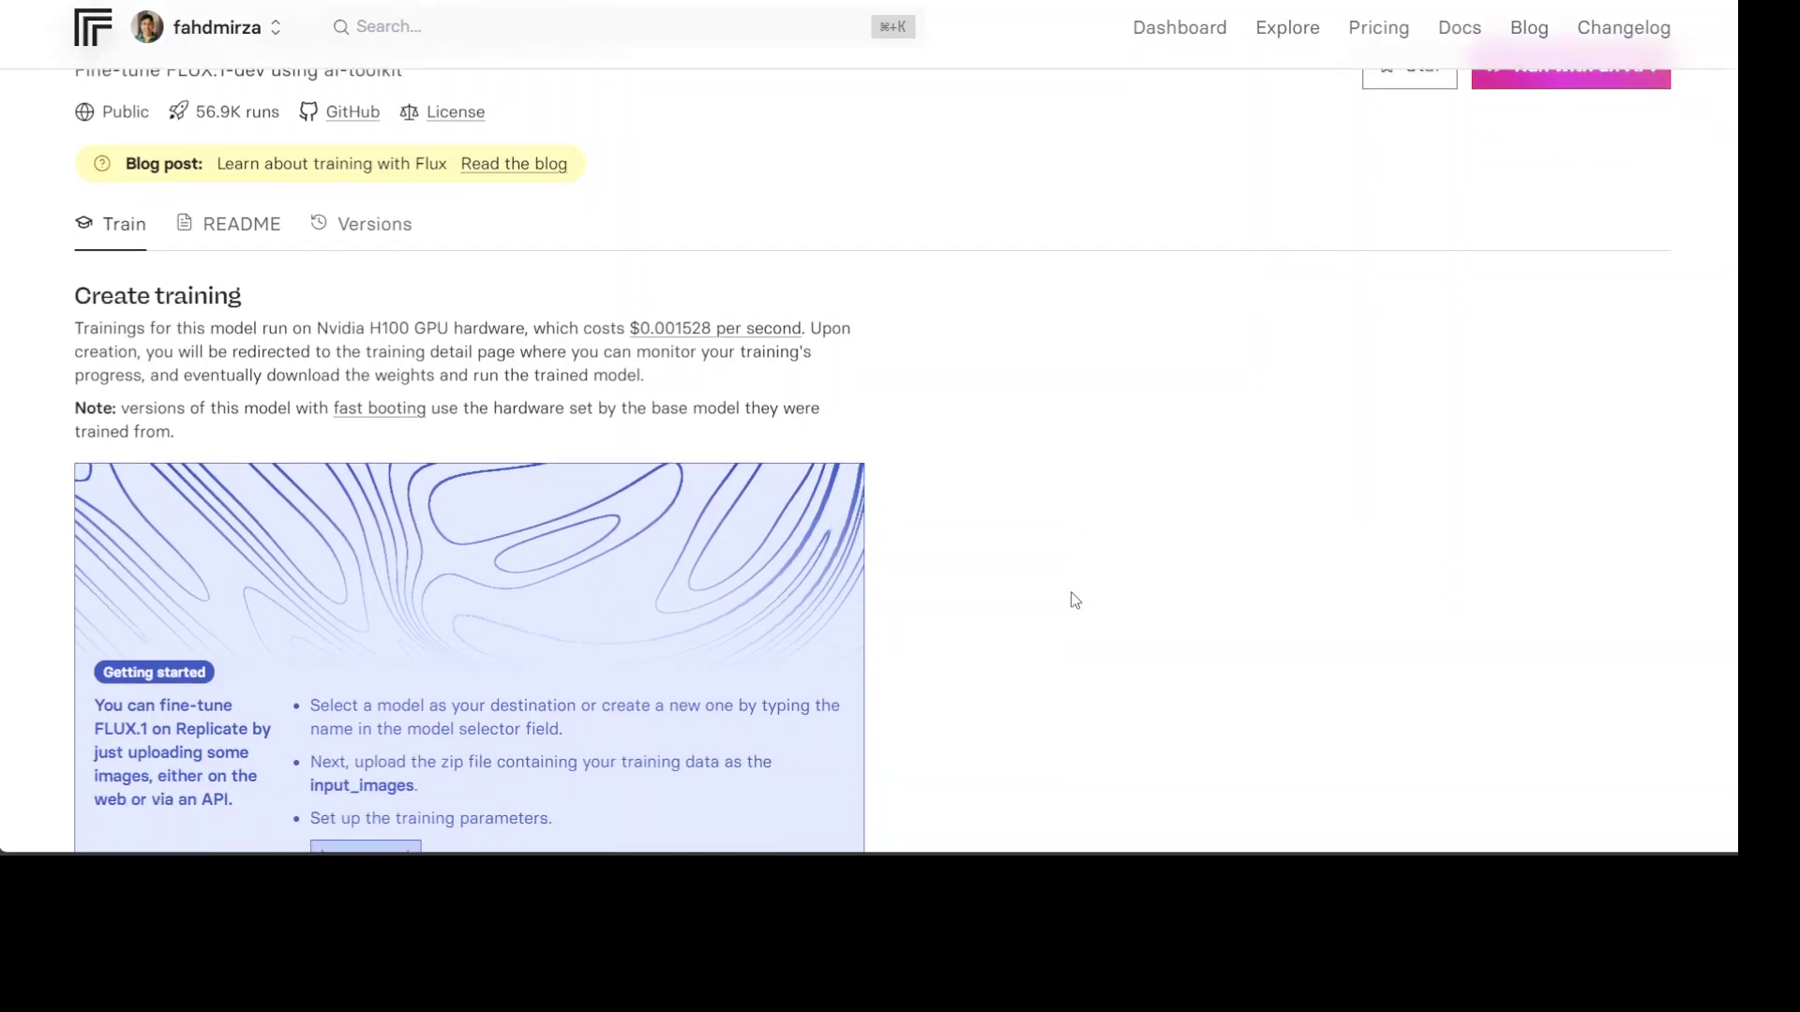
scroll(1075, 600, down, 7)
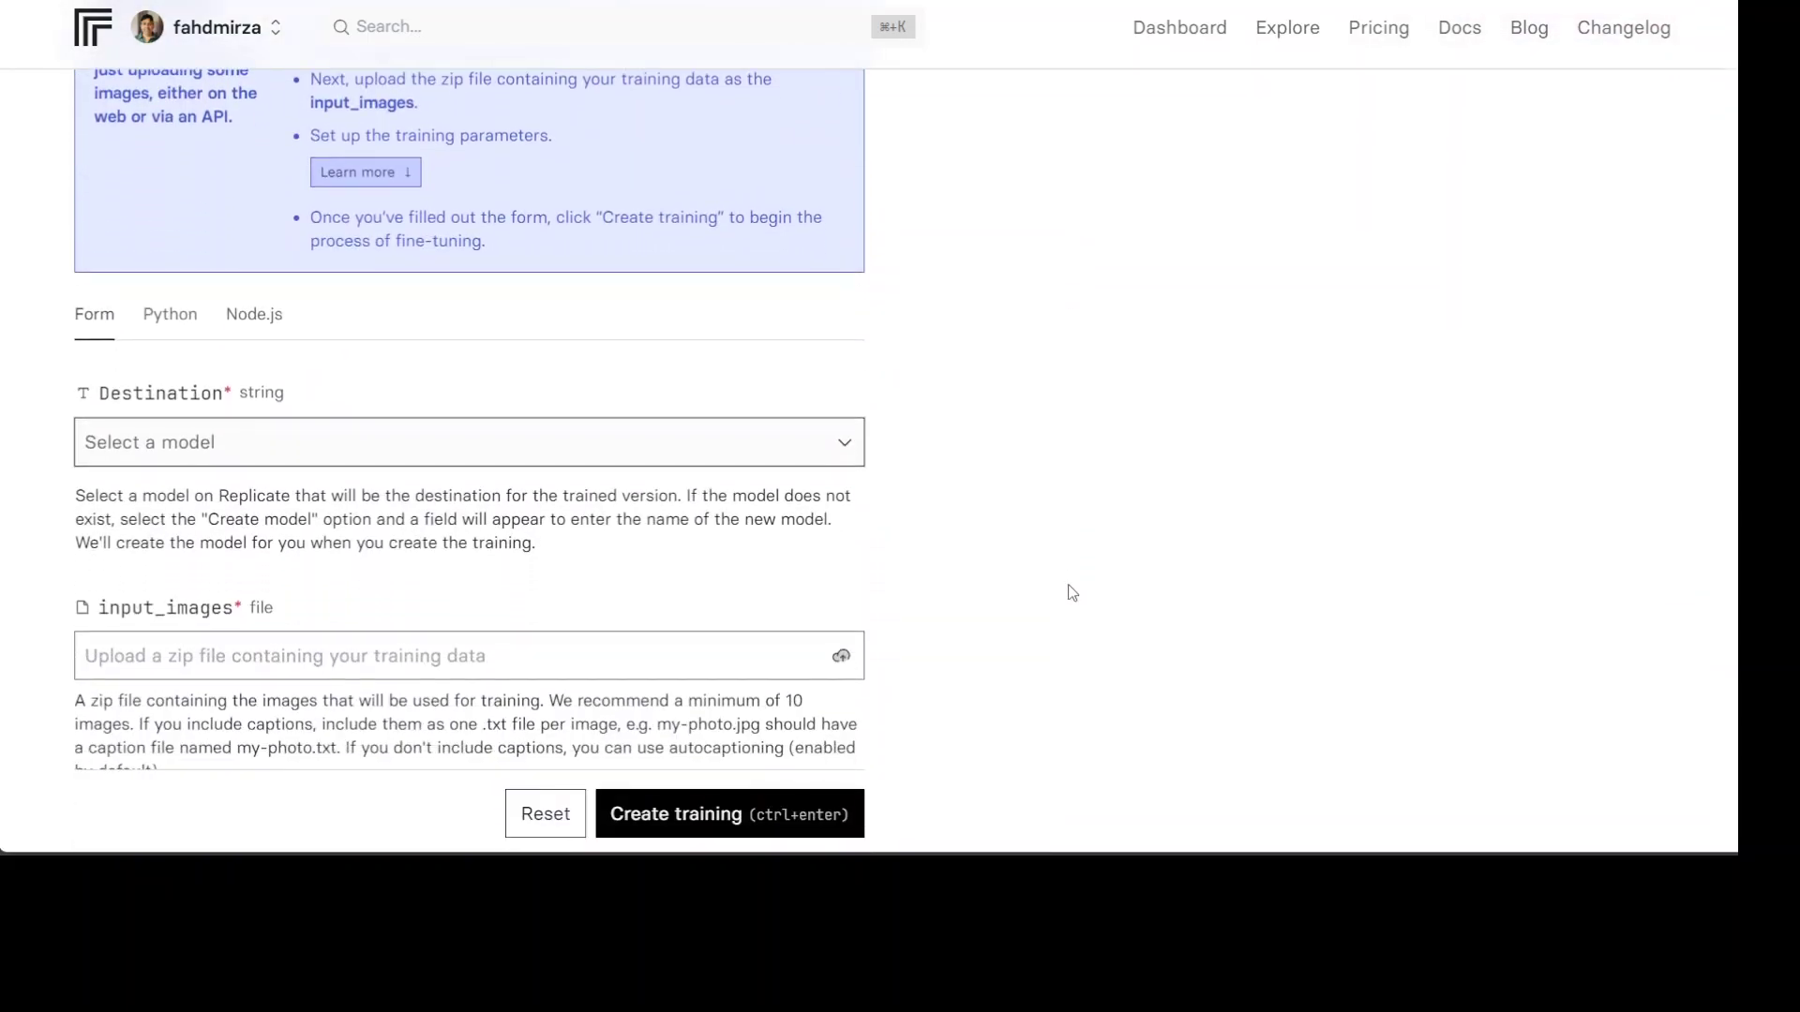
click(402, 386)
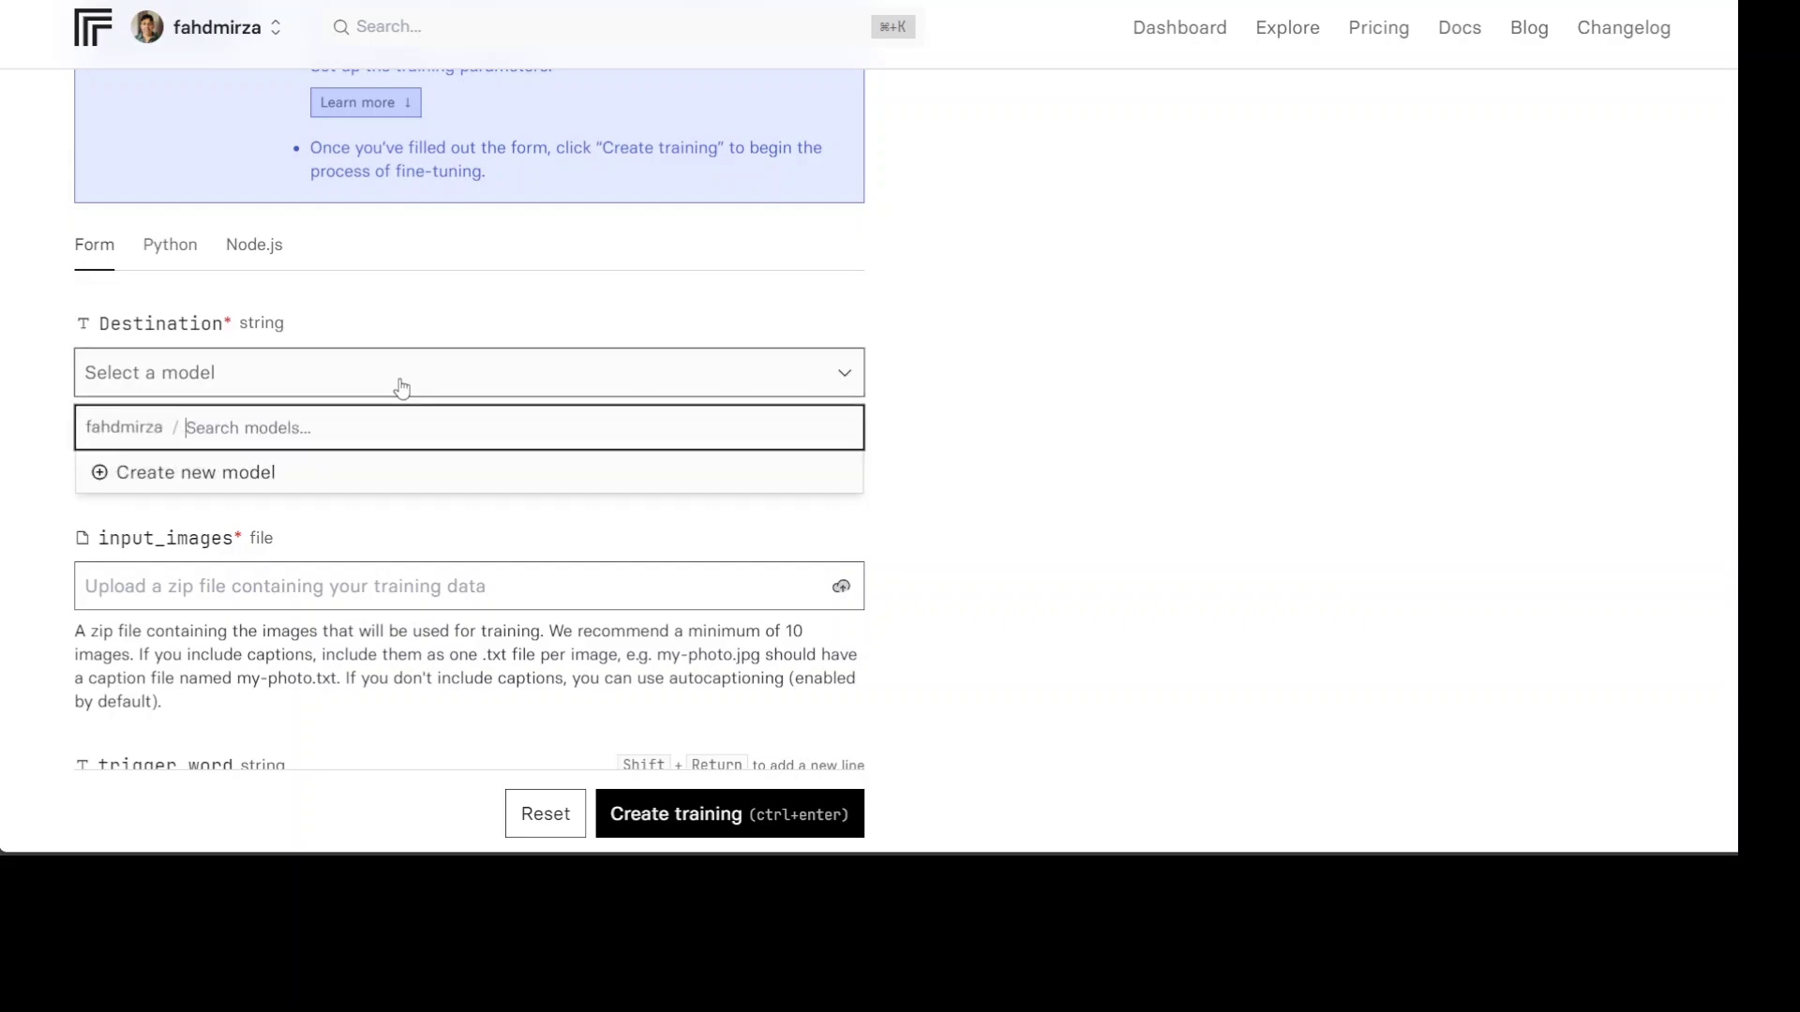
text(m)
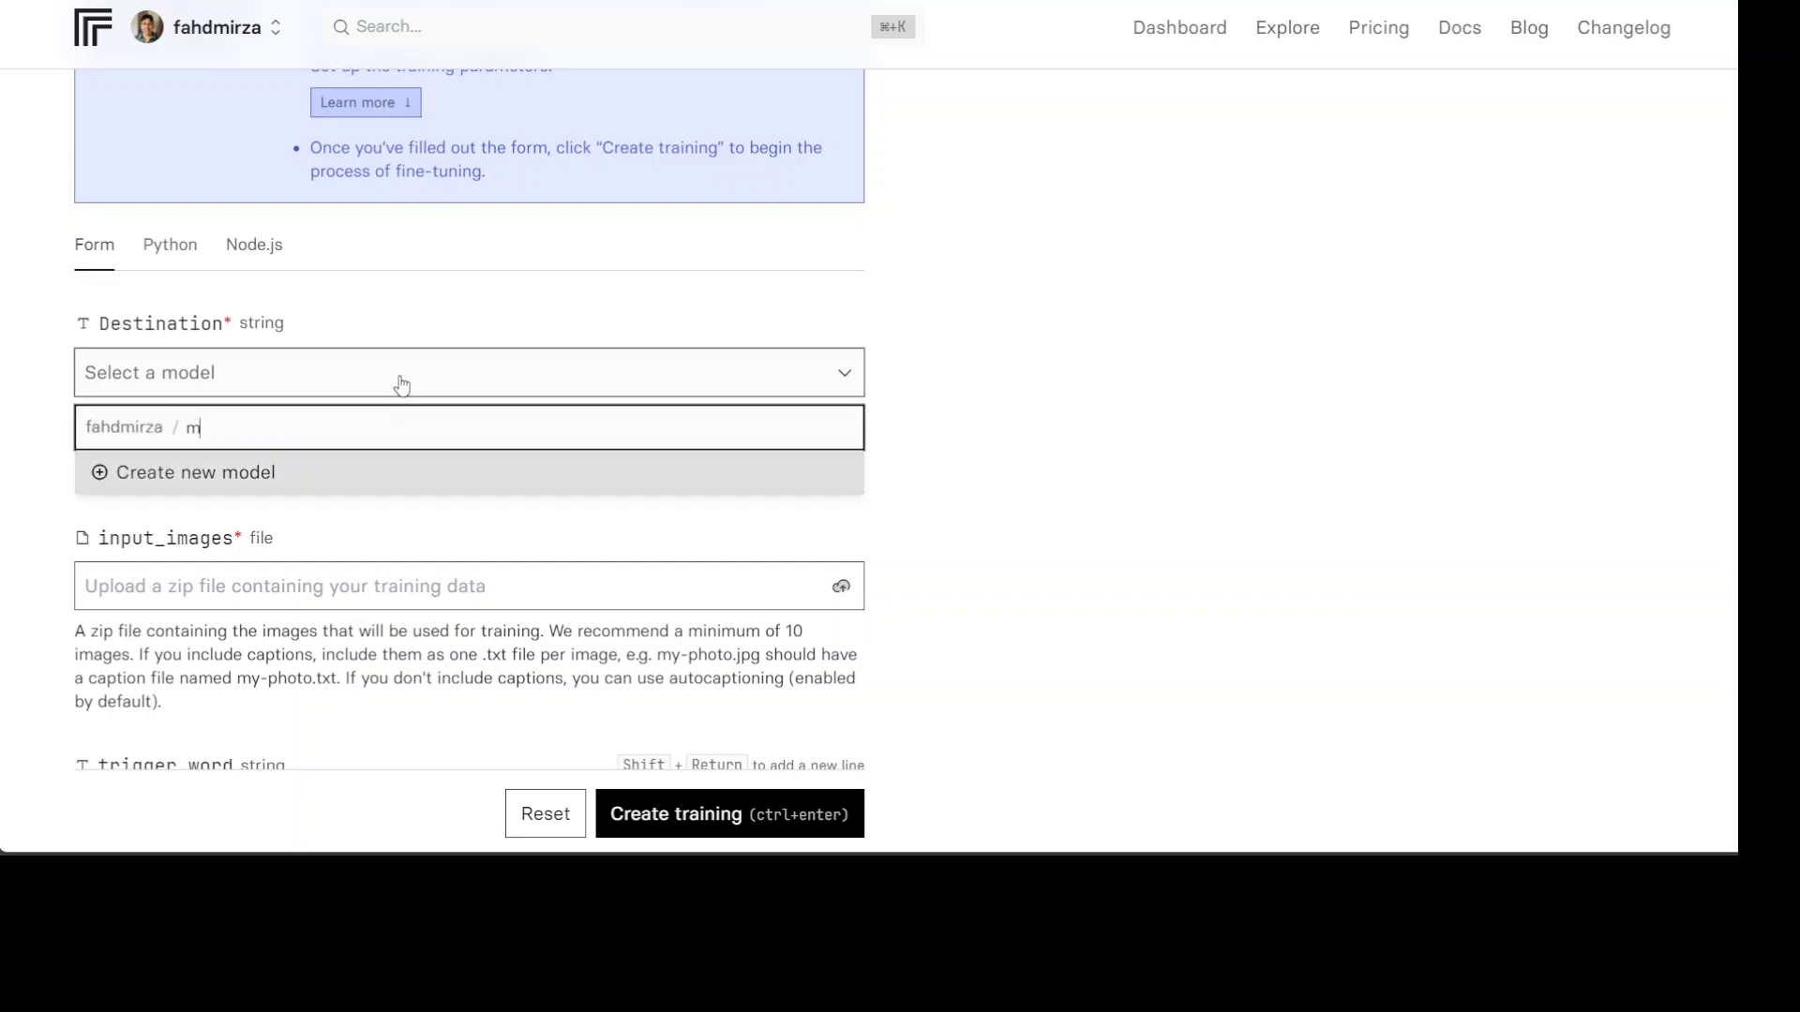
text(yflux)
click(178, 471)
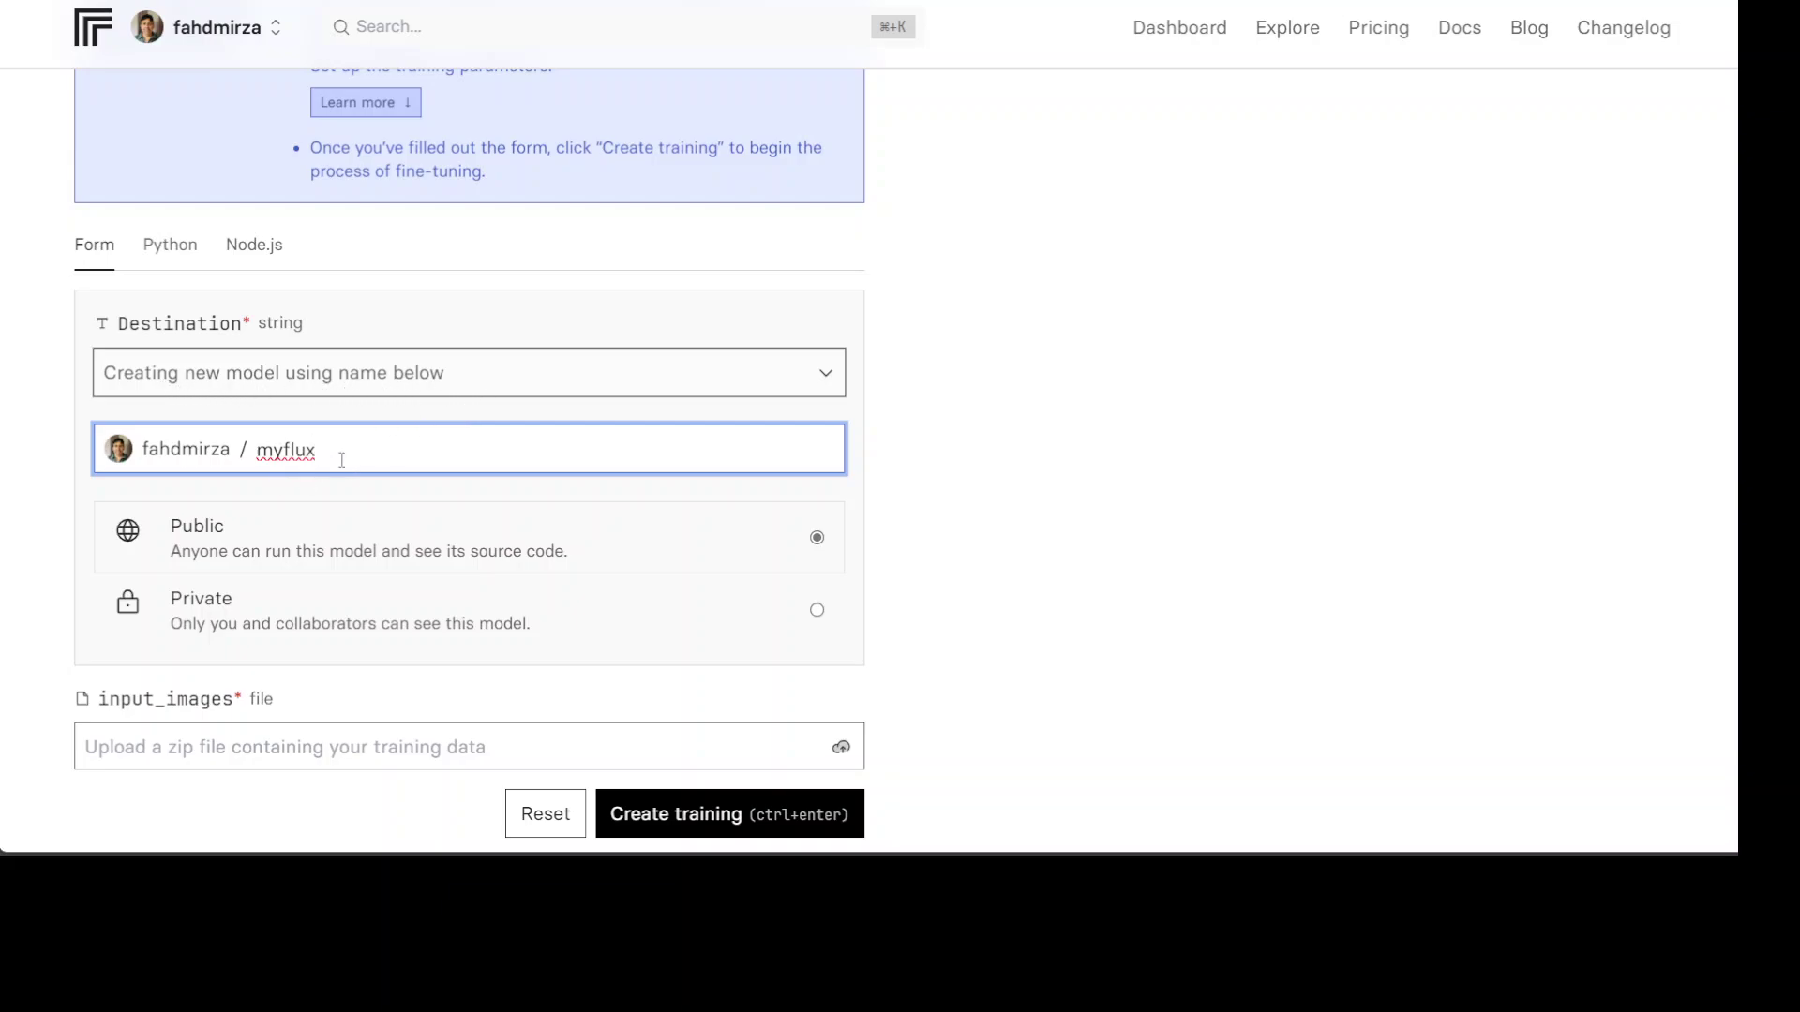
Upload fahdimages.zip as the input_images training data
scroll(1060, 551, down, 4)
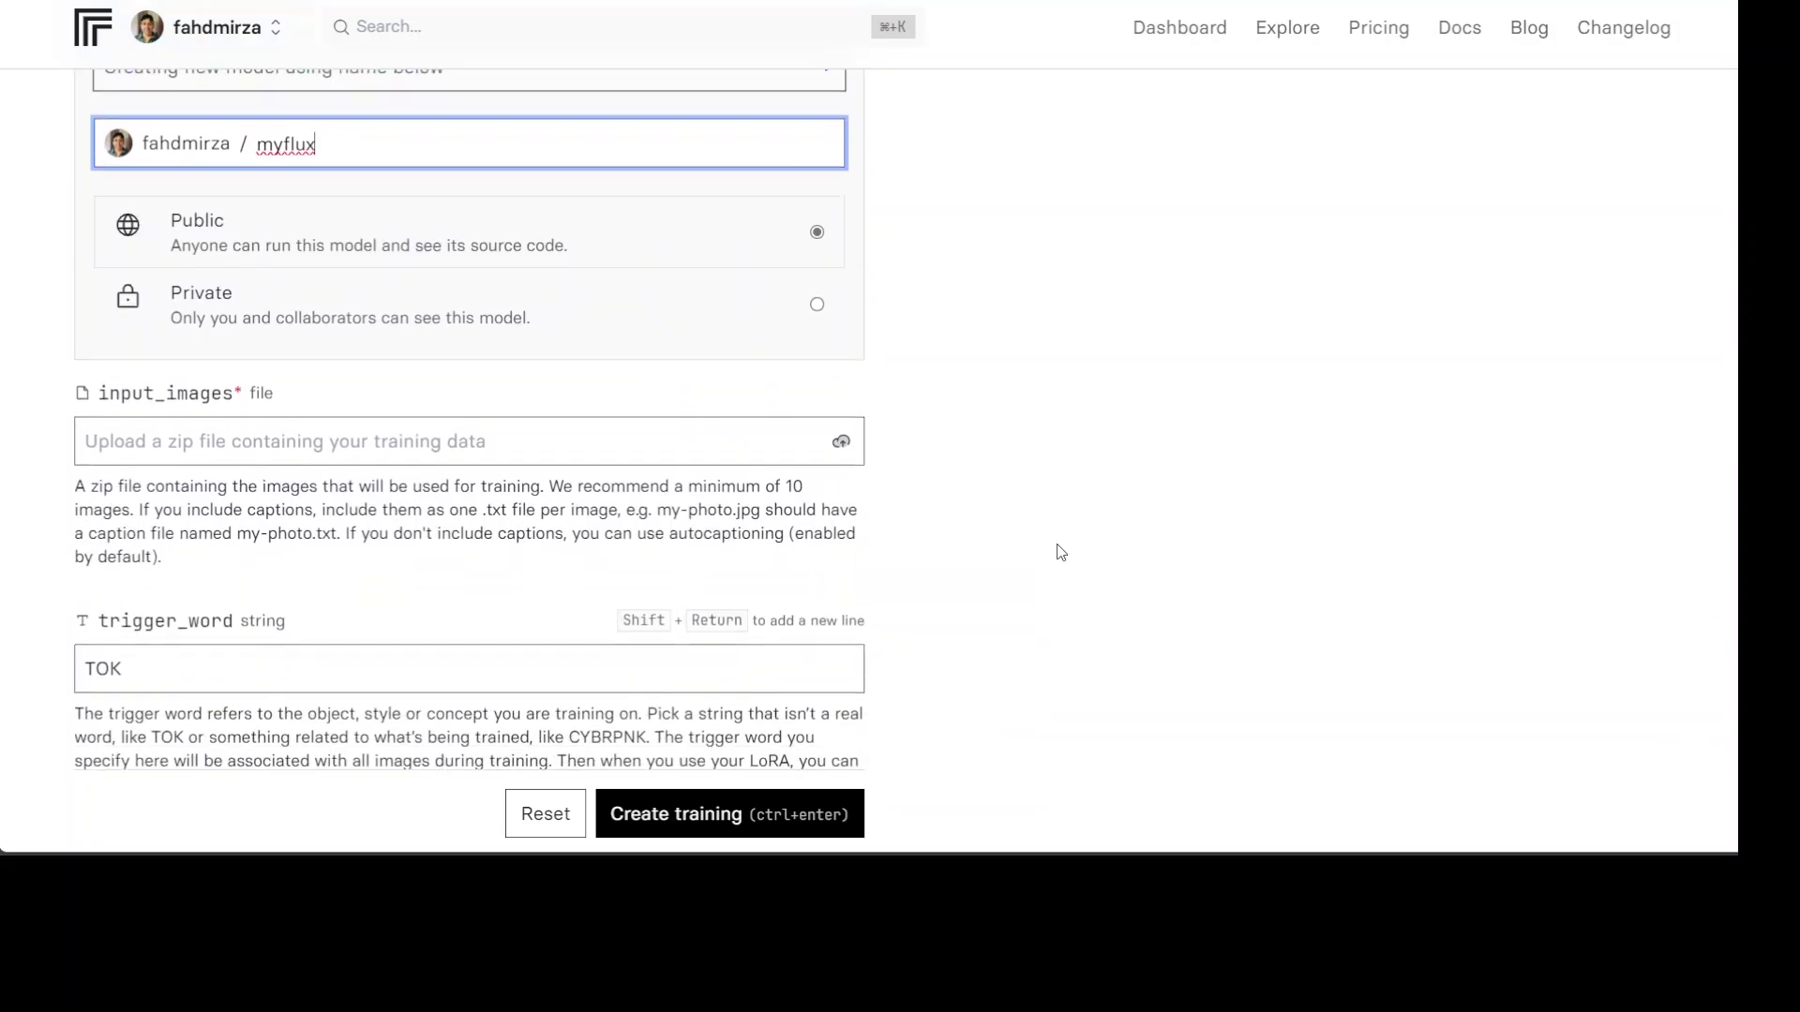
click(166, 372)
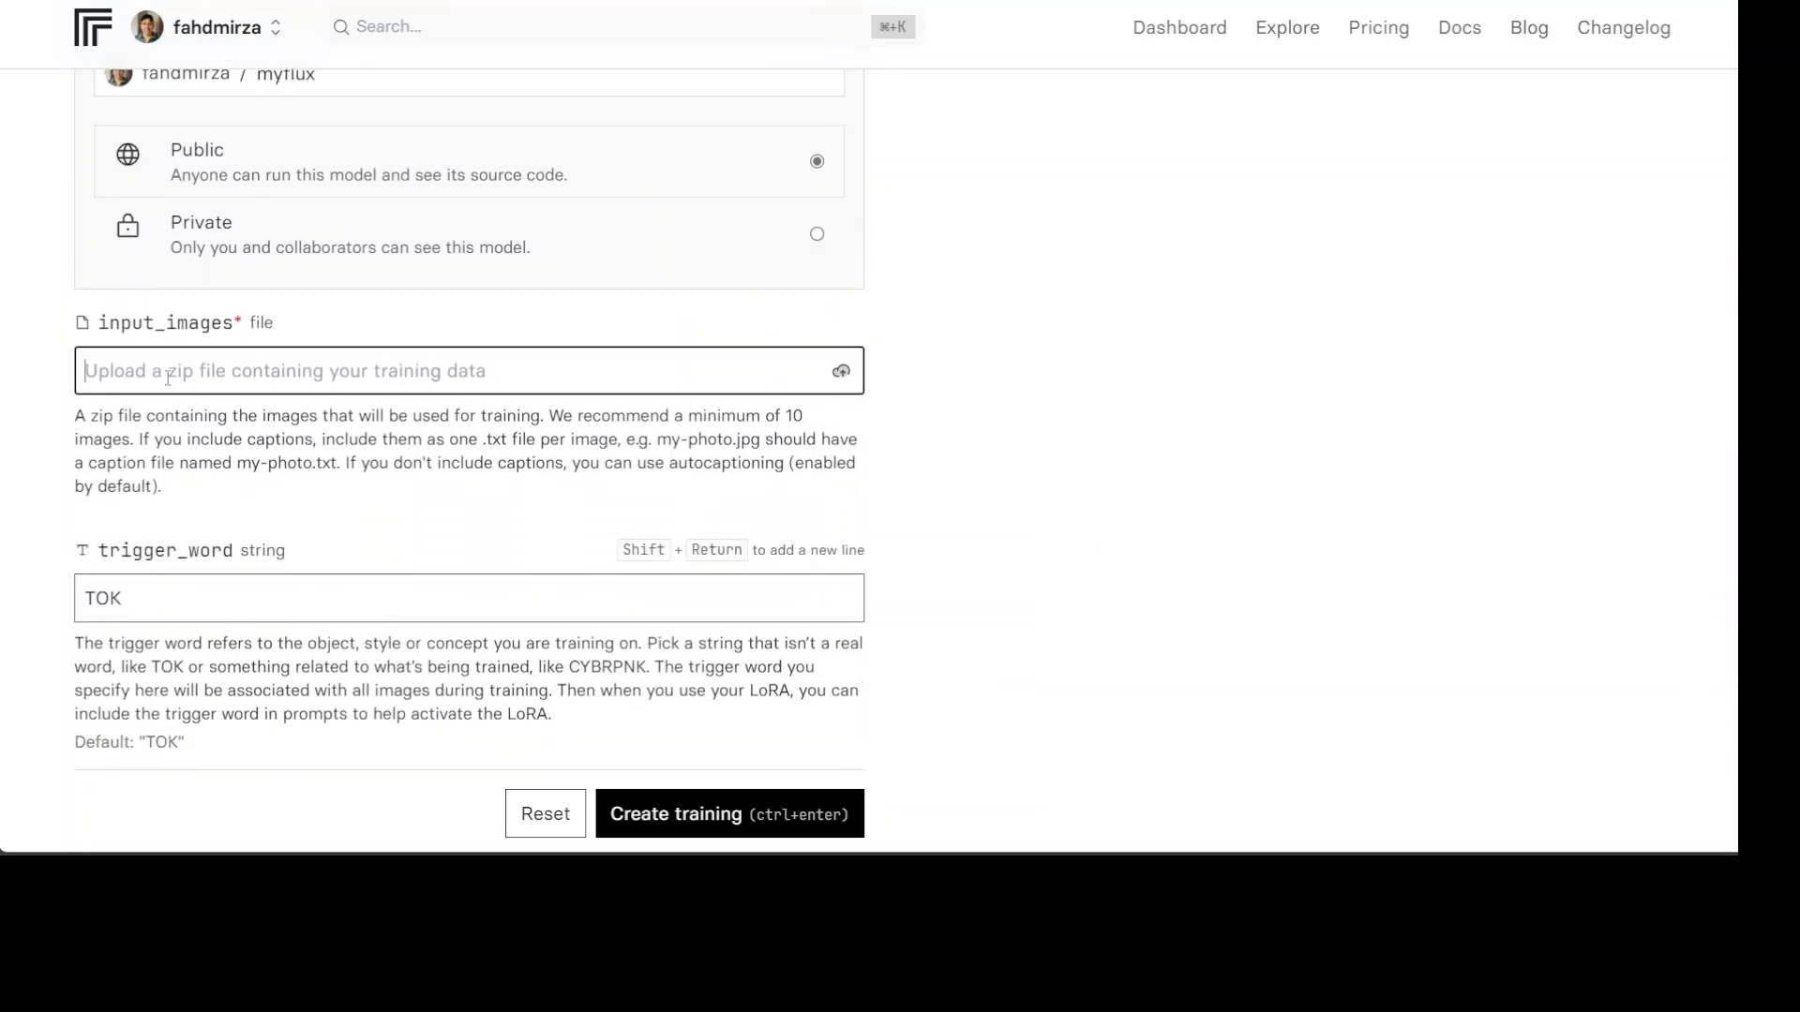
click(840, 375)
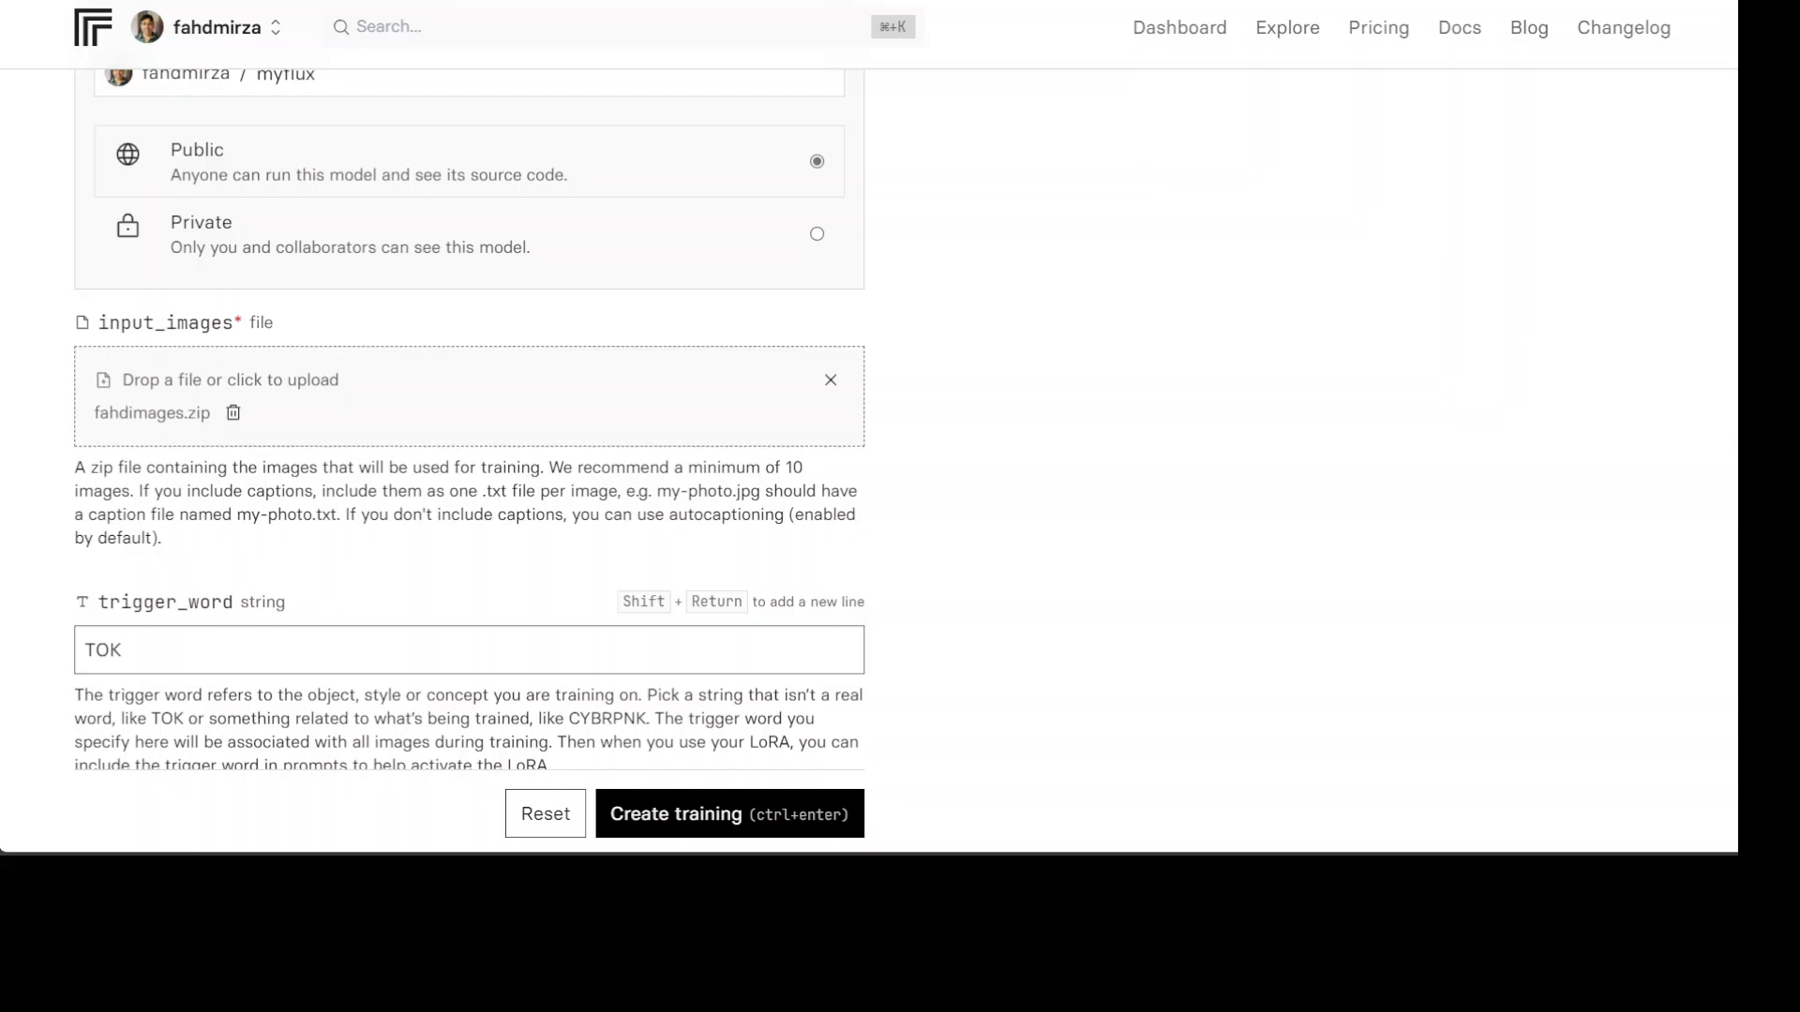
Replace the default trigger word TOK with the subject's full name as one lowercase word
scroll(470, 419, down, 1)
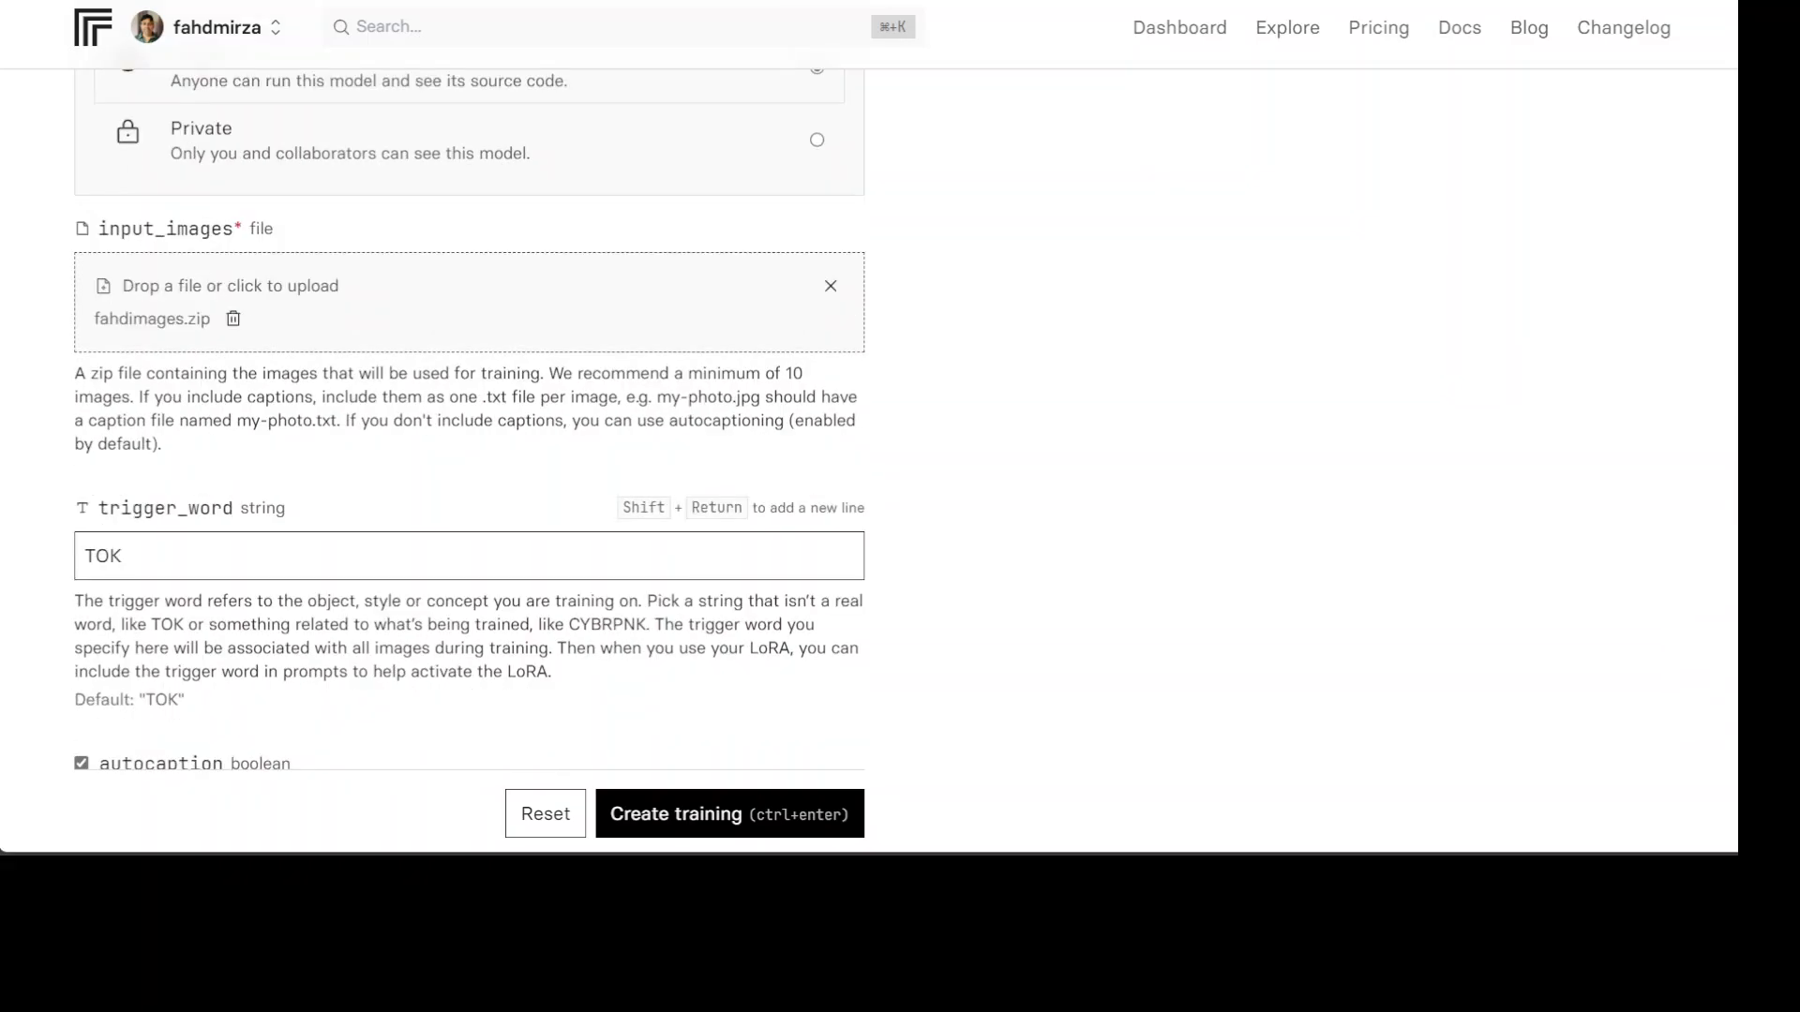
drag(150, 555, 68, 557)
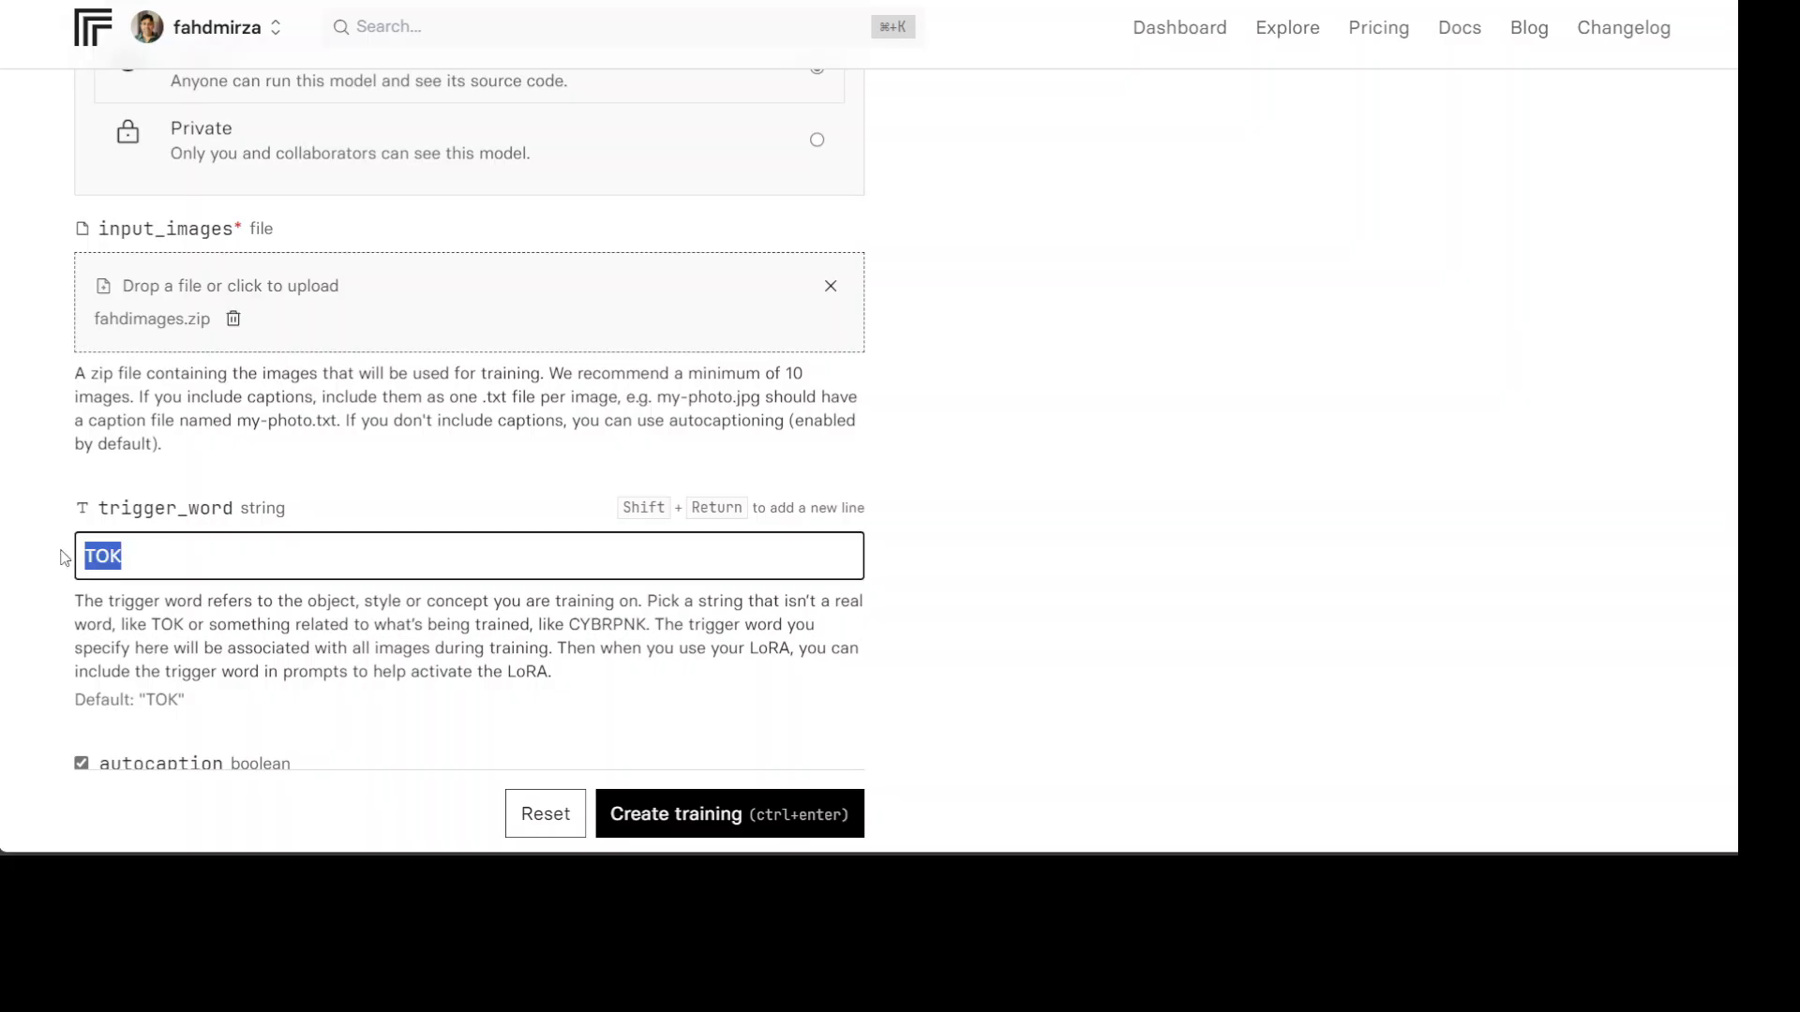
scroll(1148, 521, down, 2)
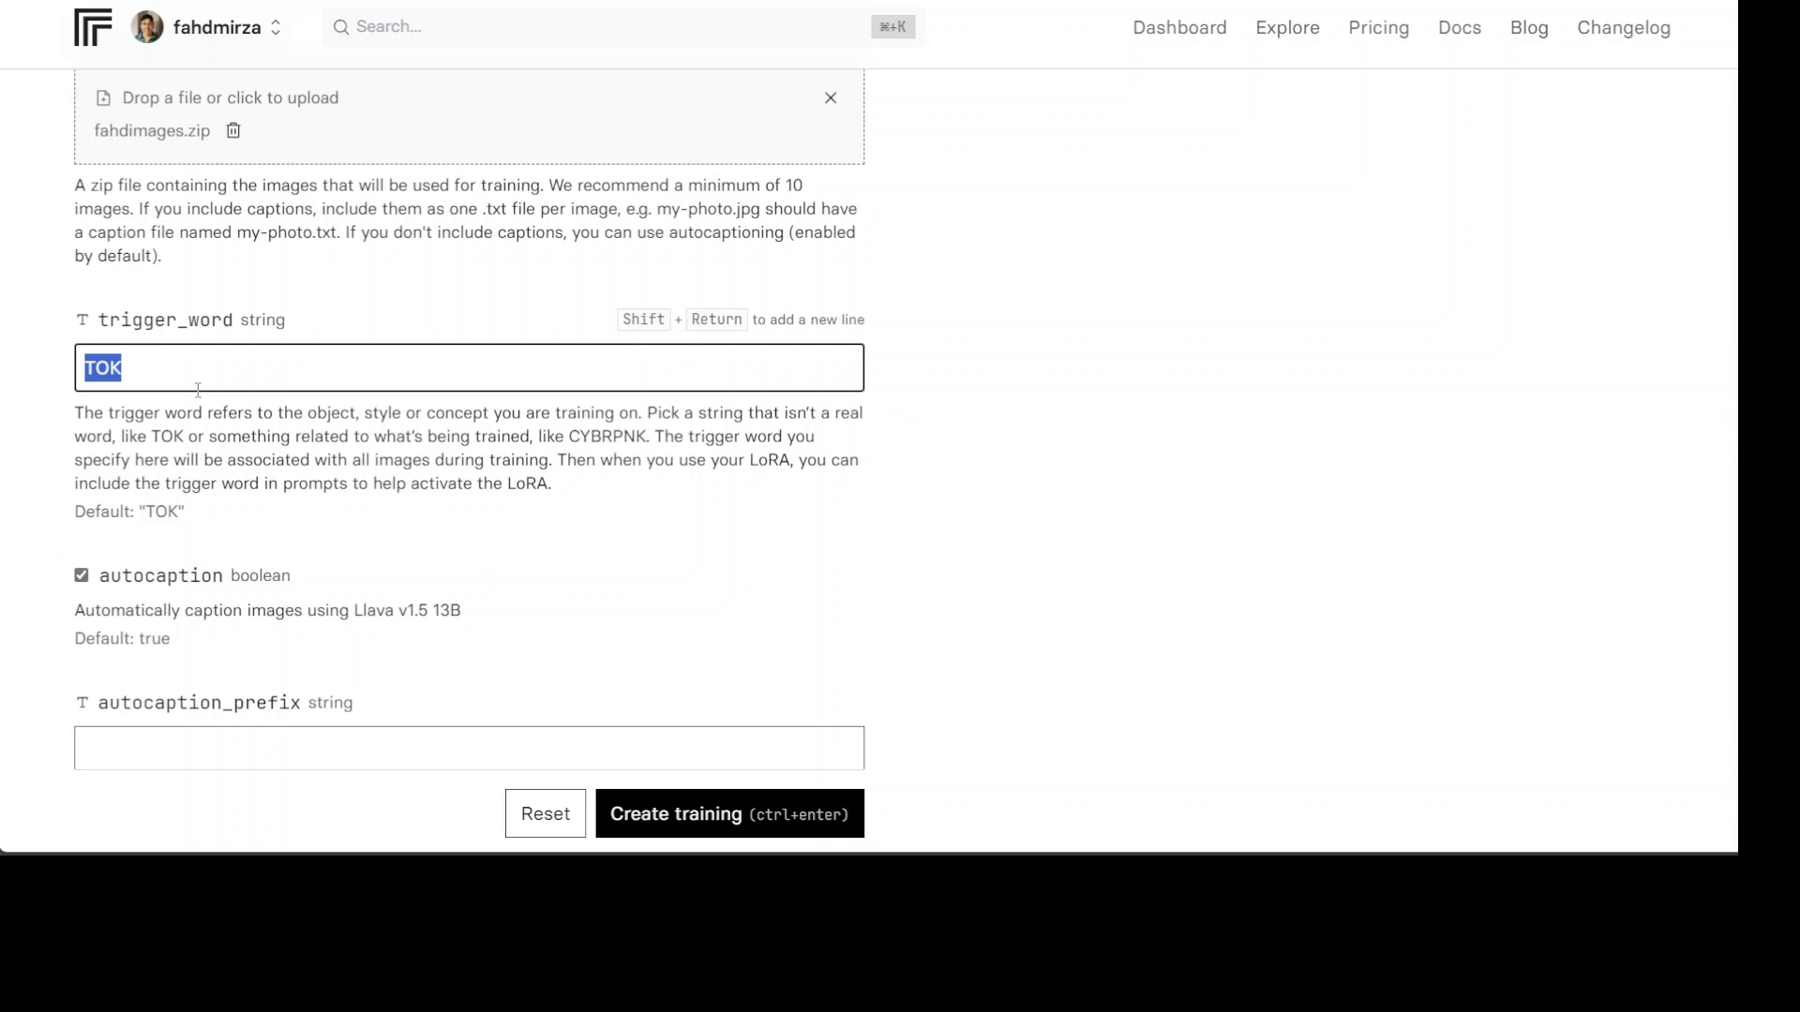
text(fahdmirza)
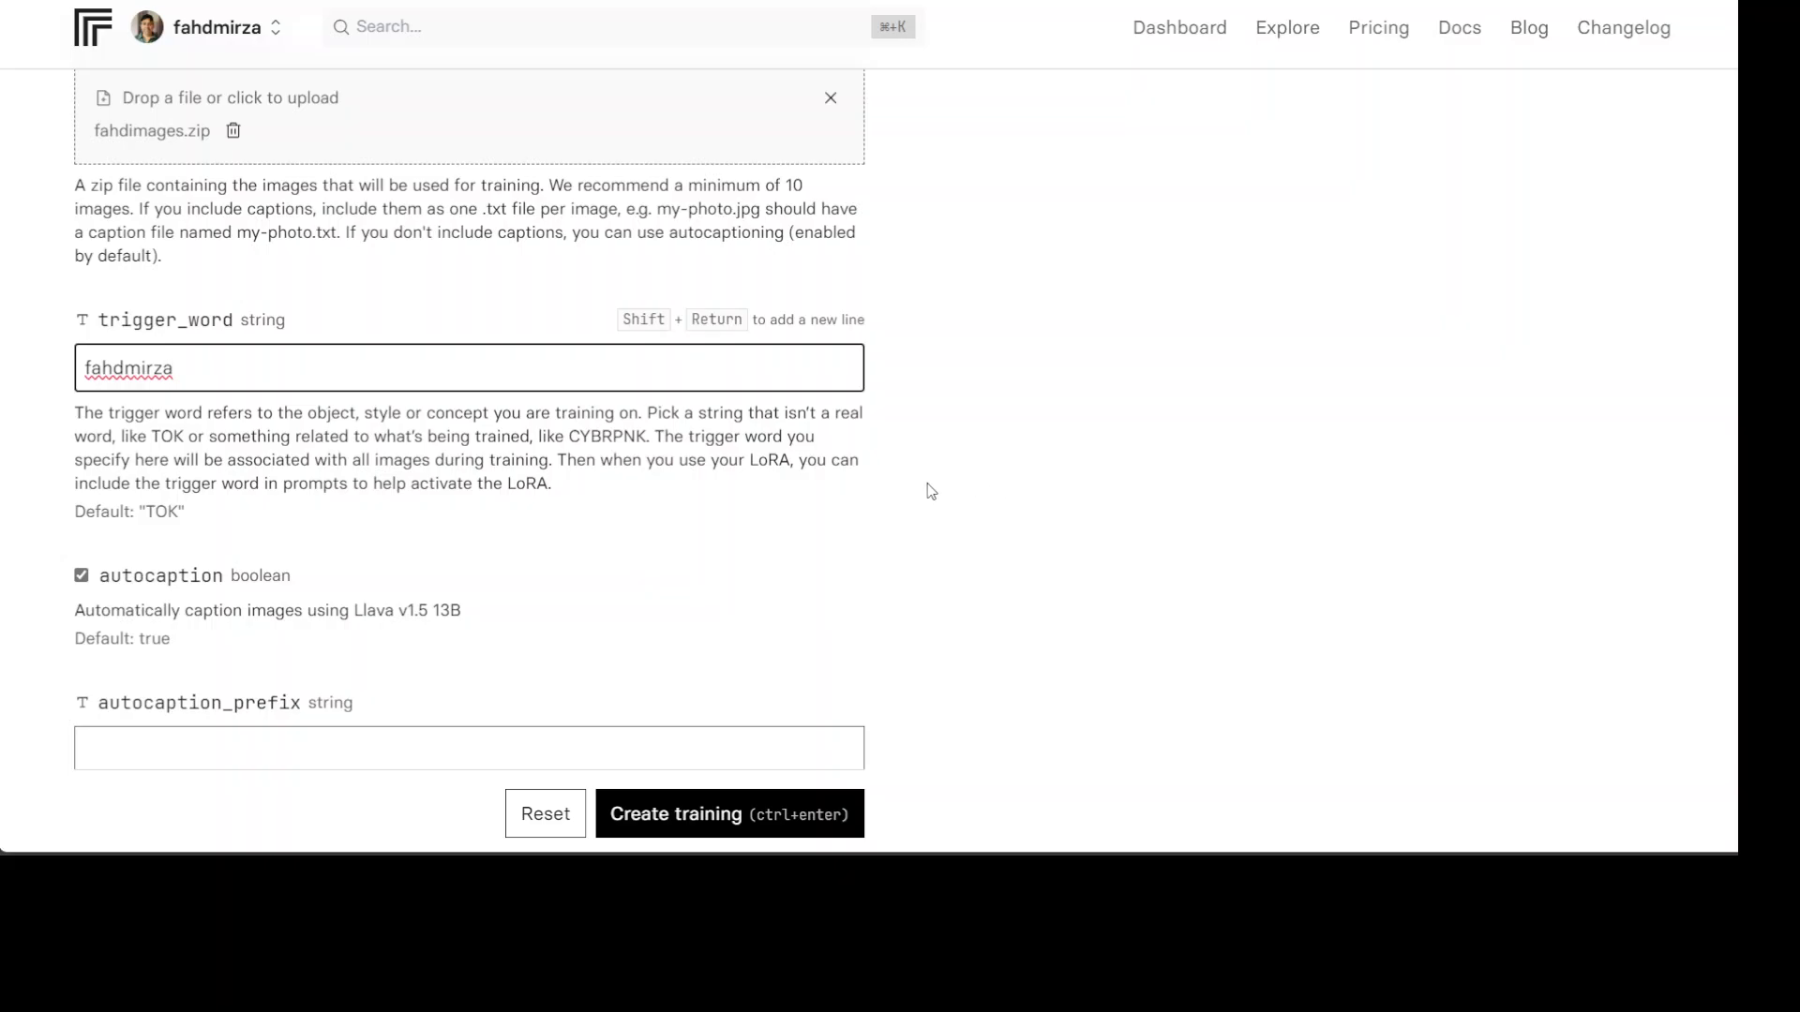
Review the remaining training parameters, leave them at their defaults and create the training
scroll(358, 427, down, 2)
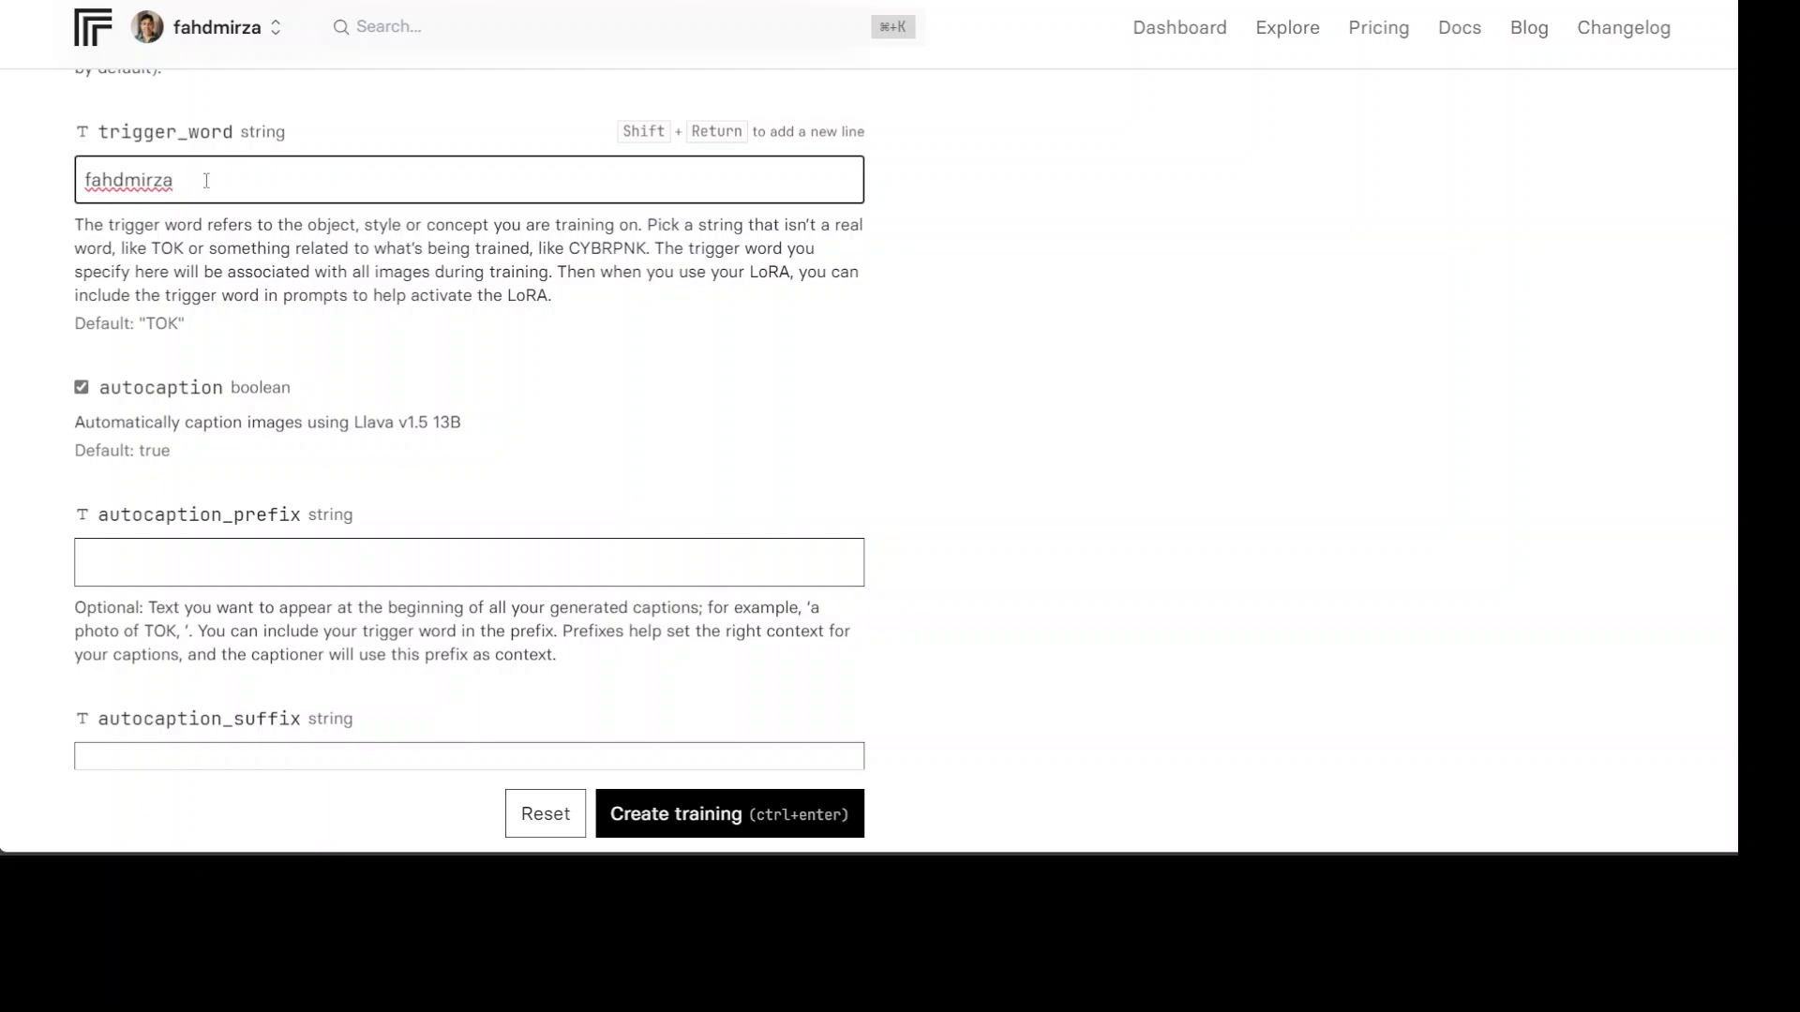
scroll(520, 375, down, 3)
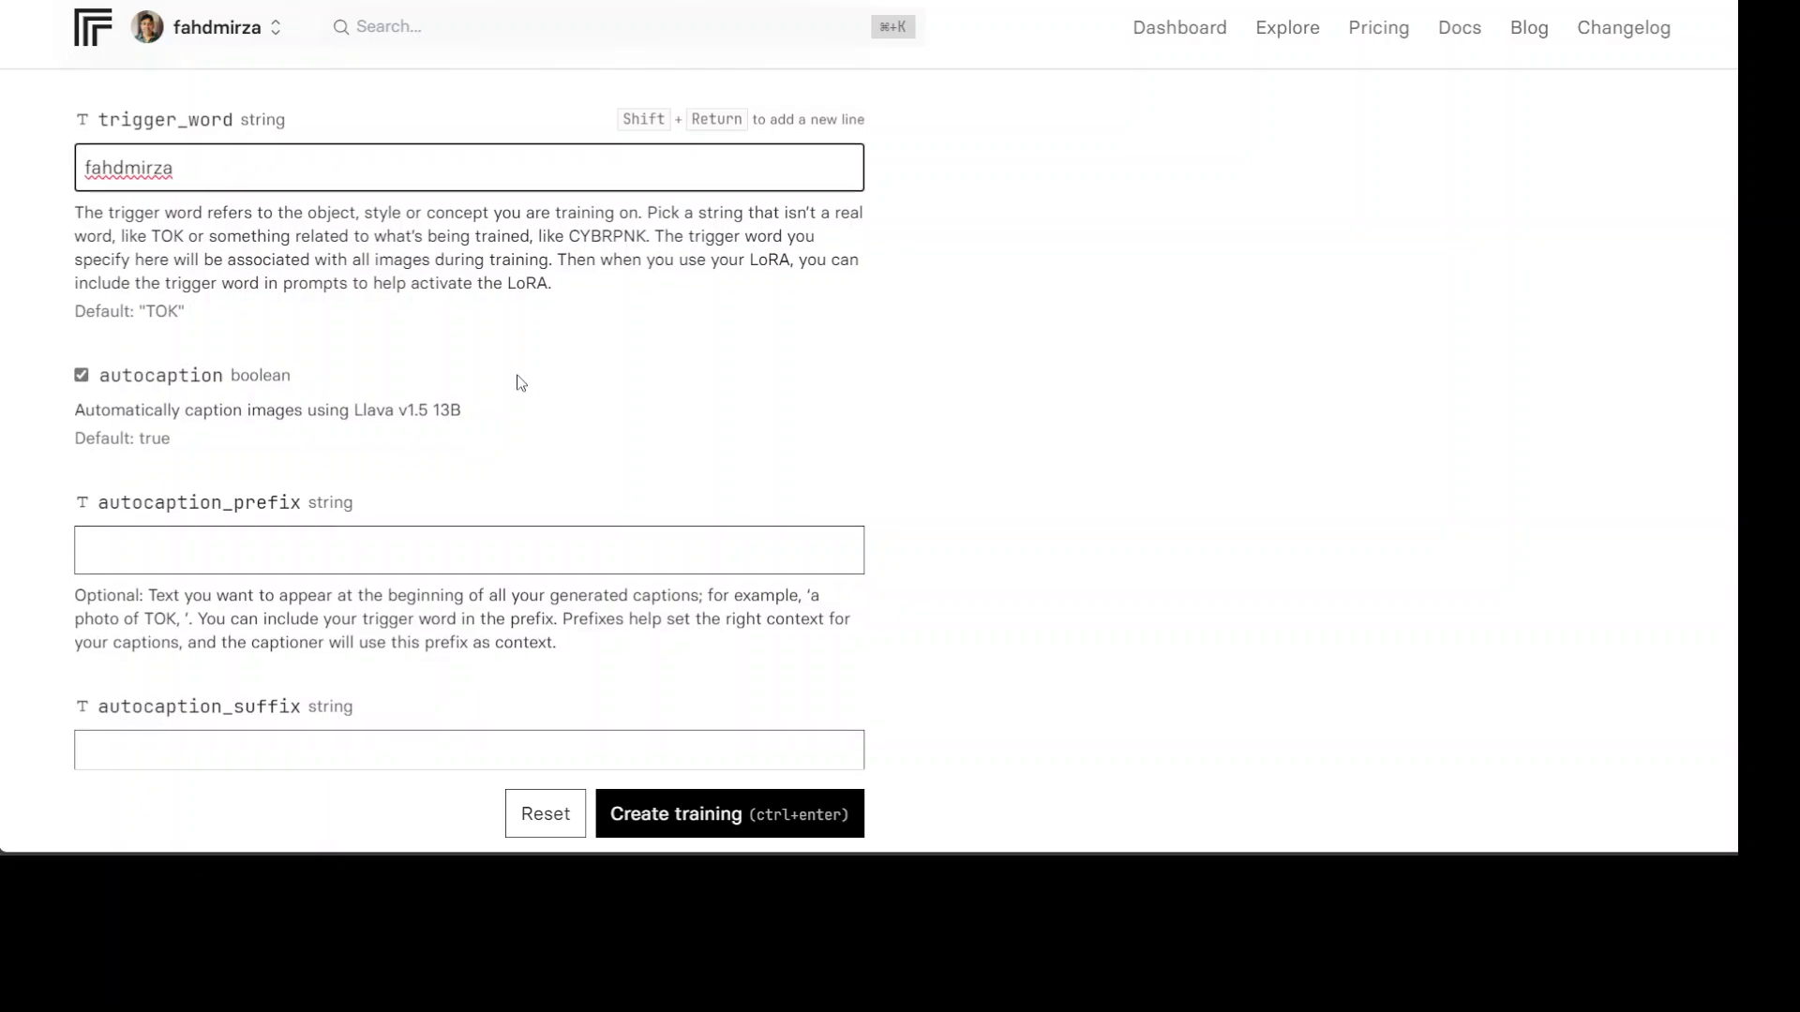
scroll(523, 361, down, 2)
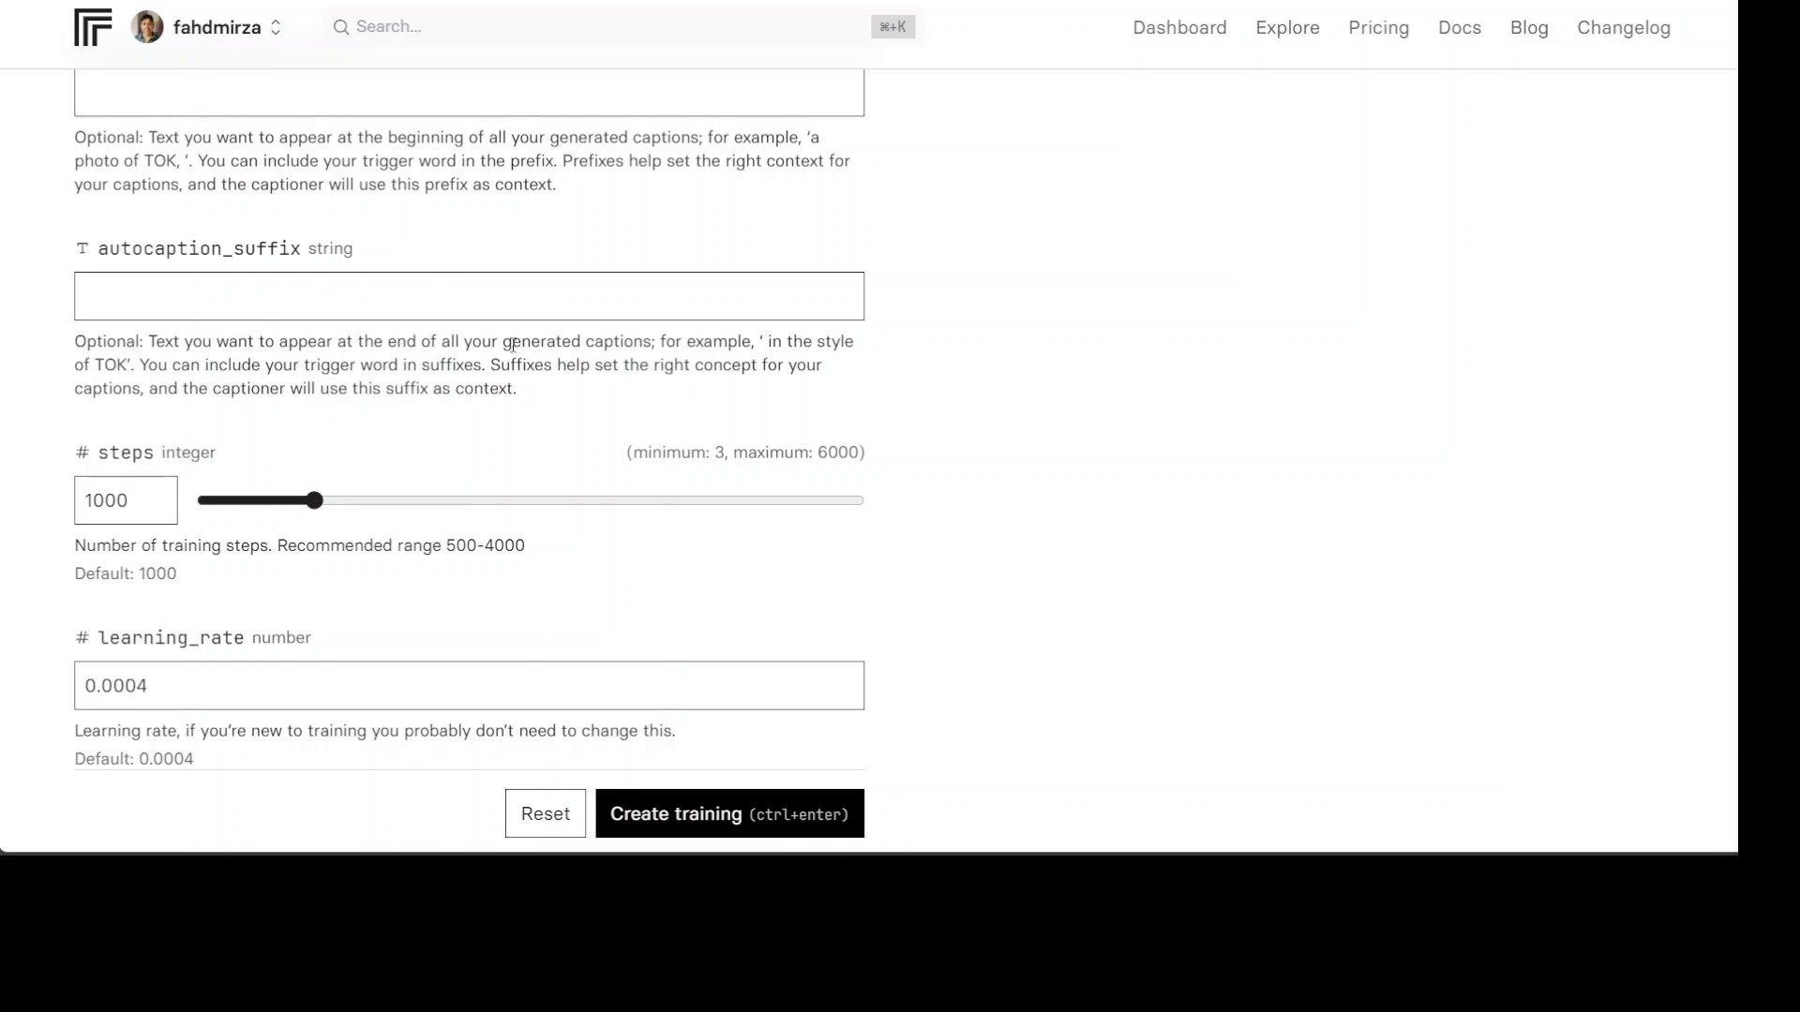
scroll(514, 345, down, 2)
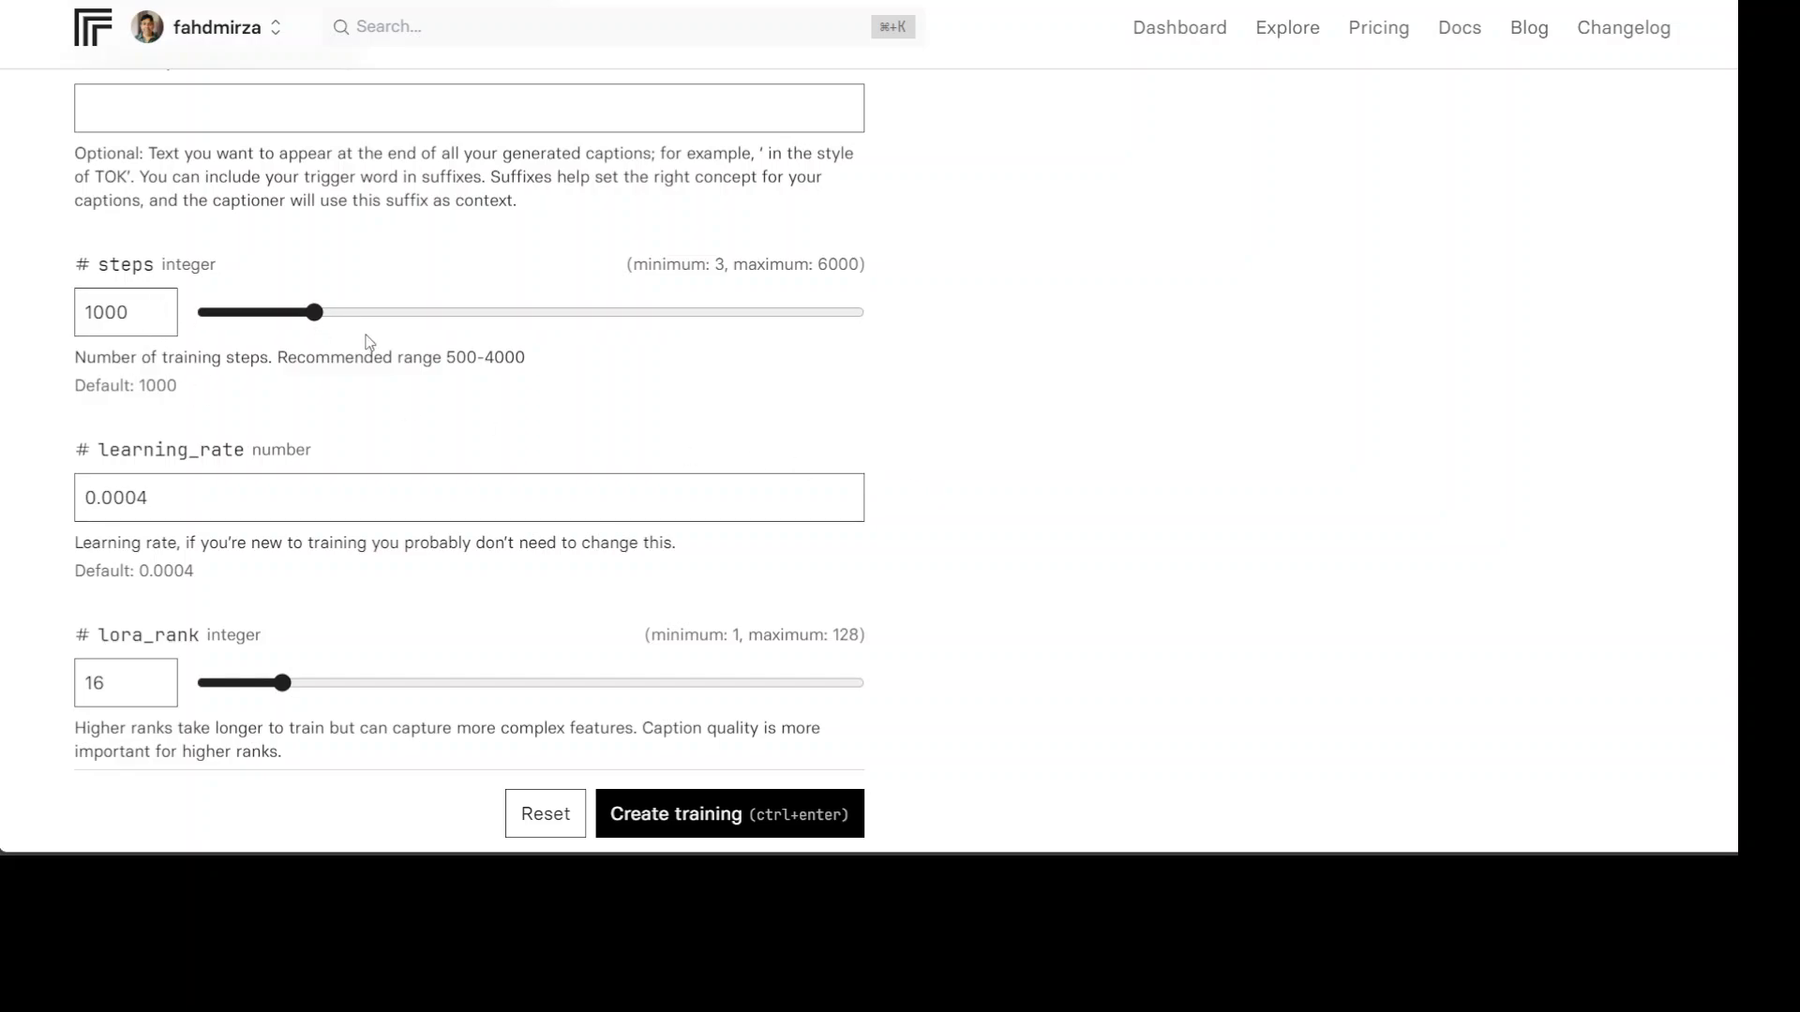
scroll(1187, 432, down, 2)
scroll(1185, 427, down, 4)
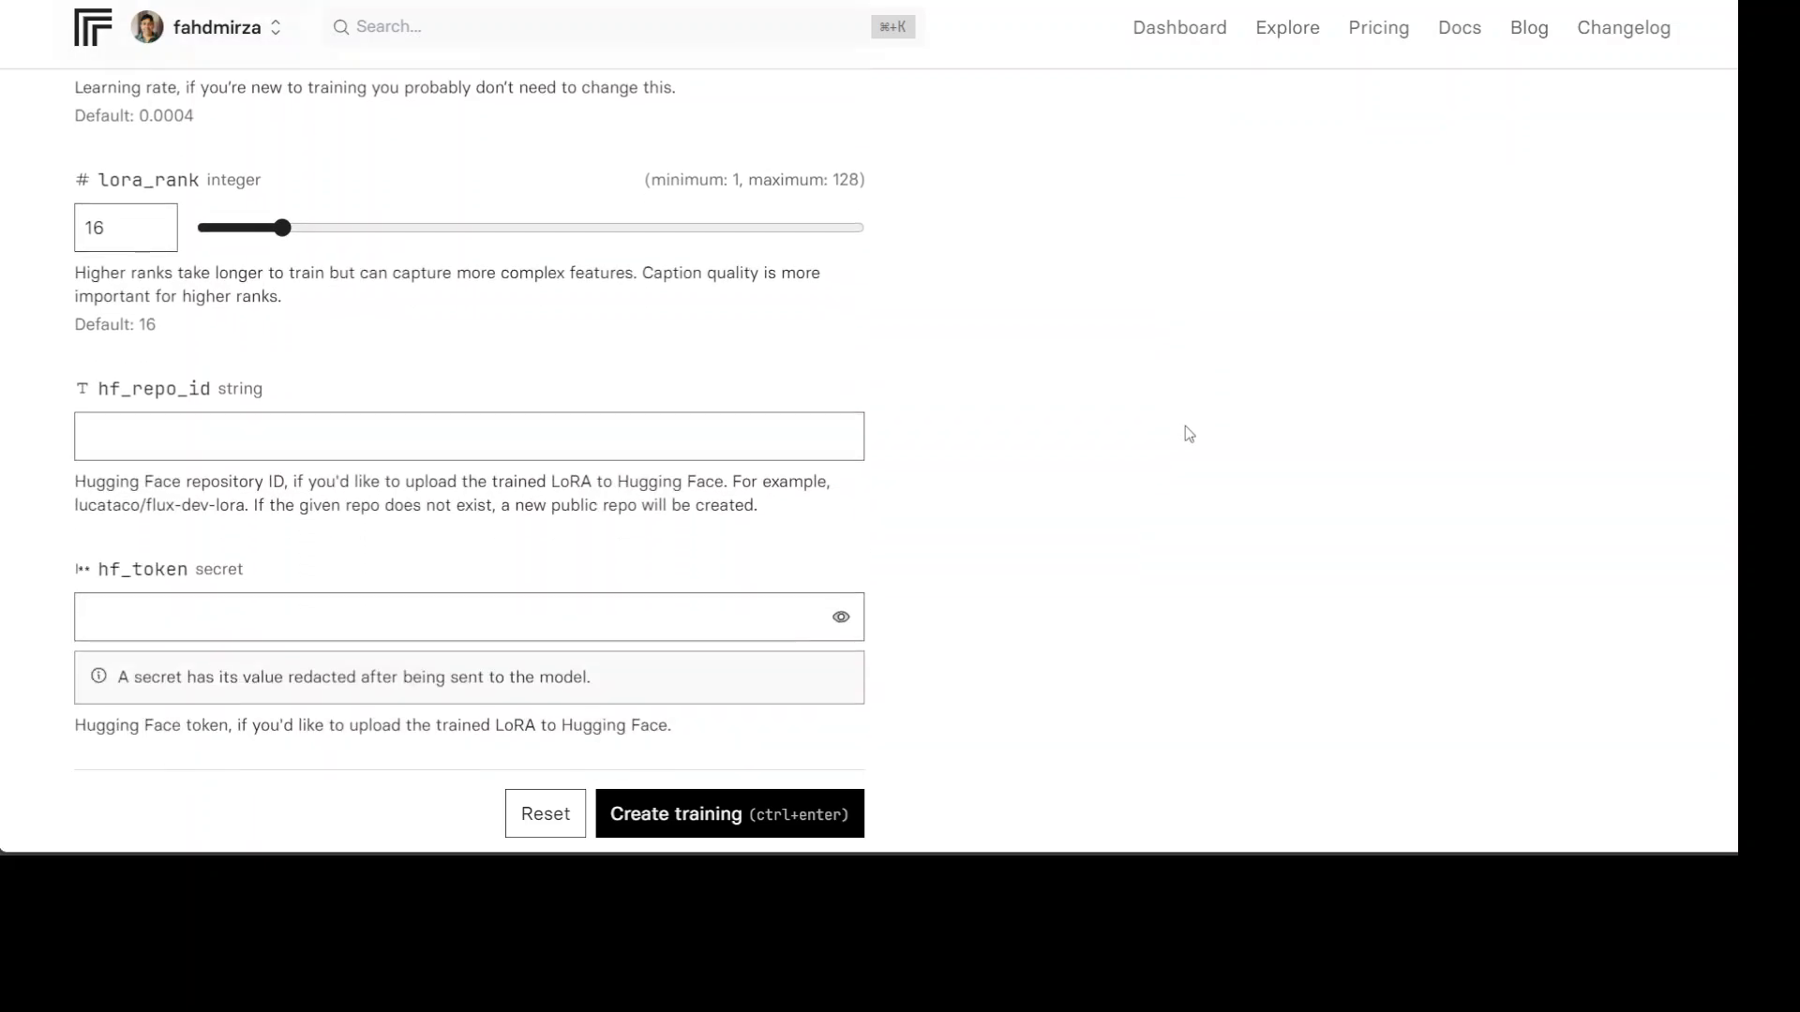
scroll(1186, 426, down, 6)
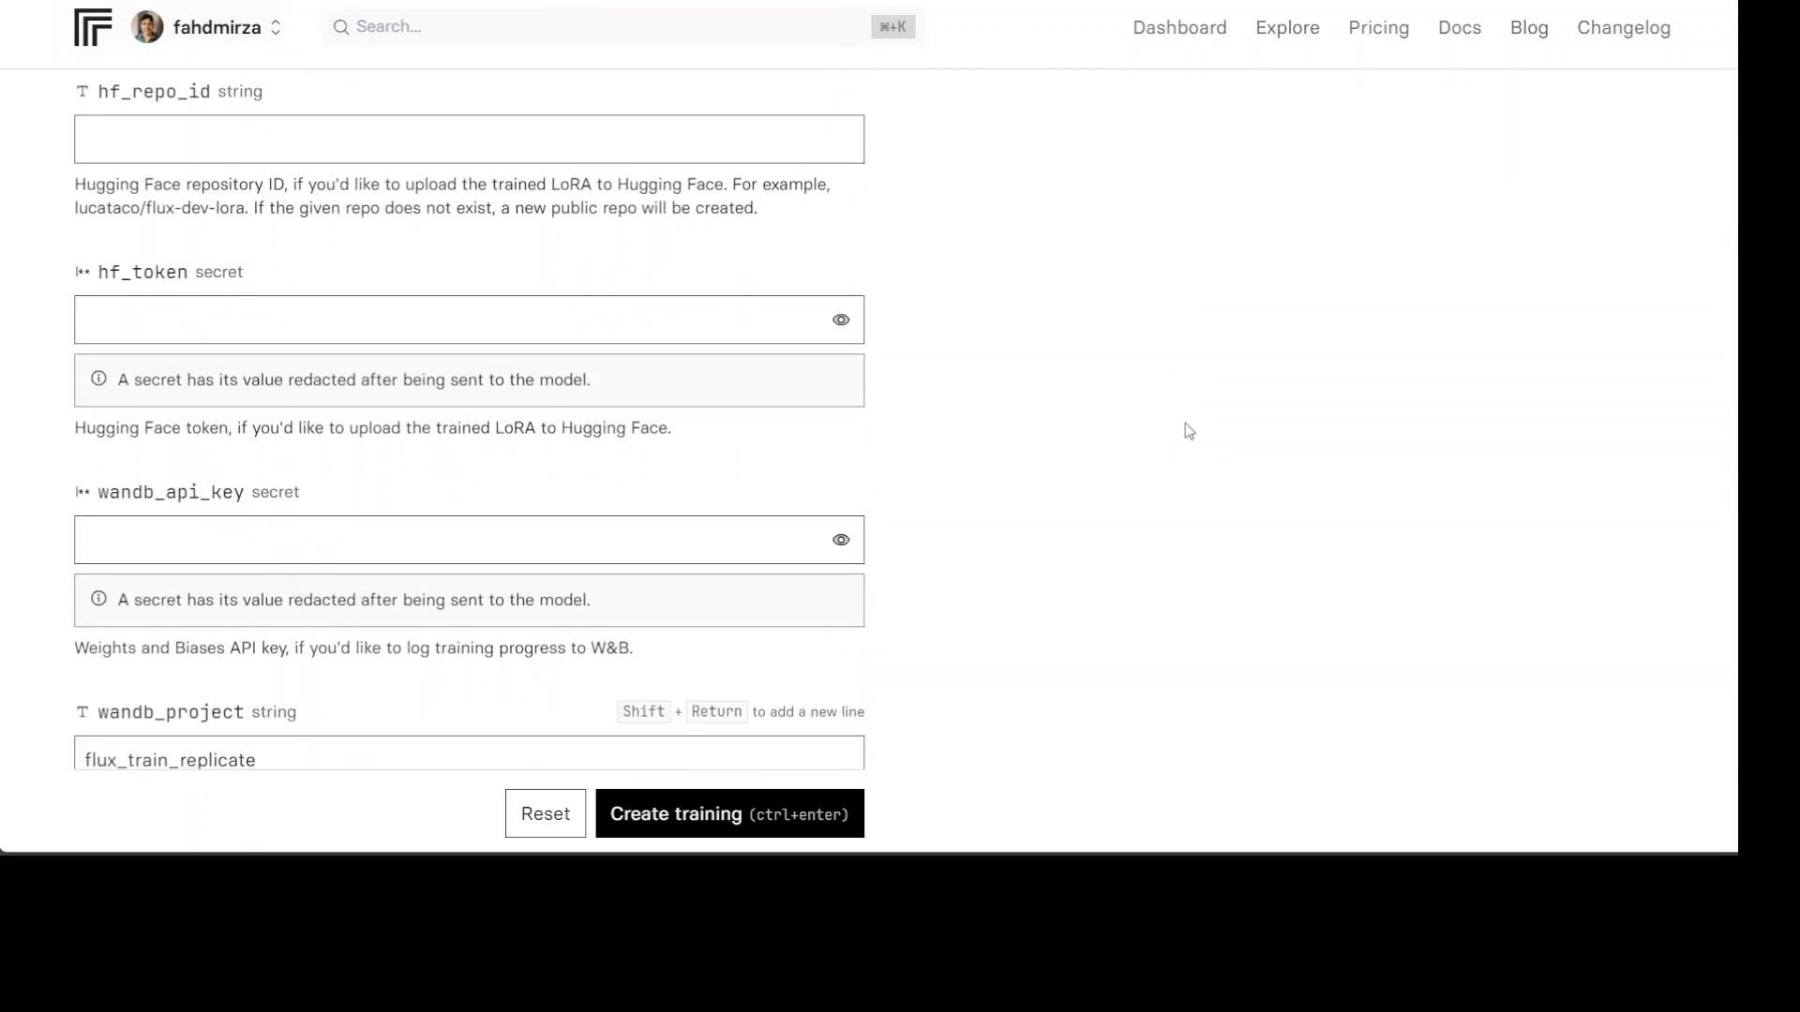
scroll(1185, 424, down, 3)
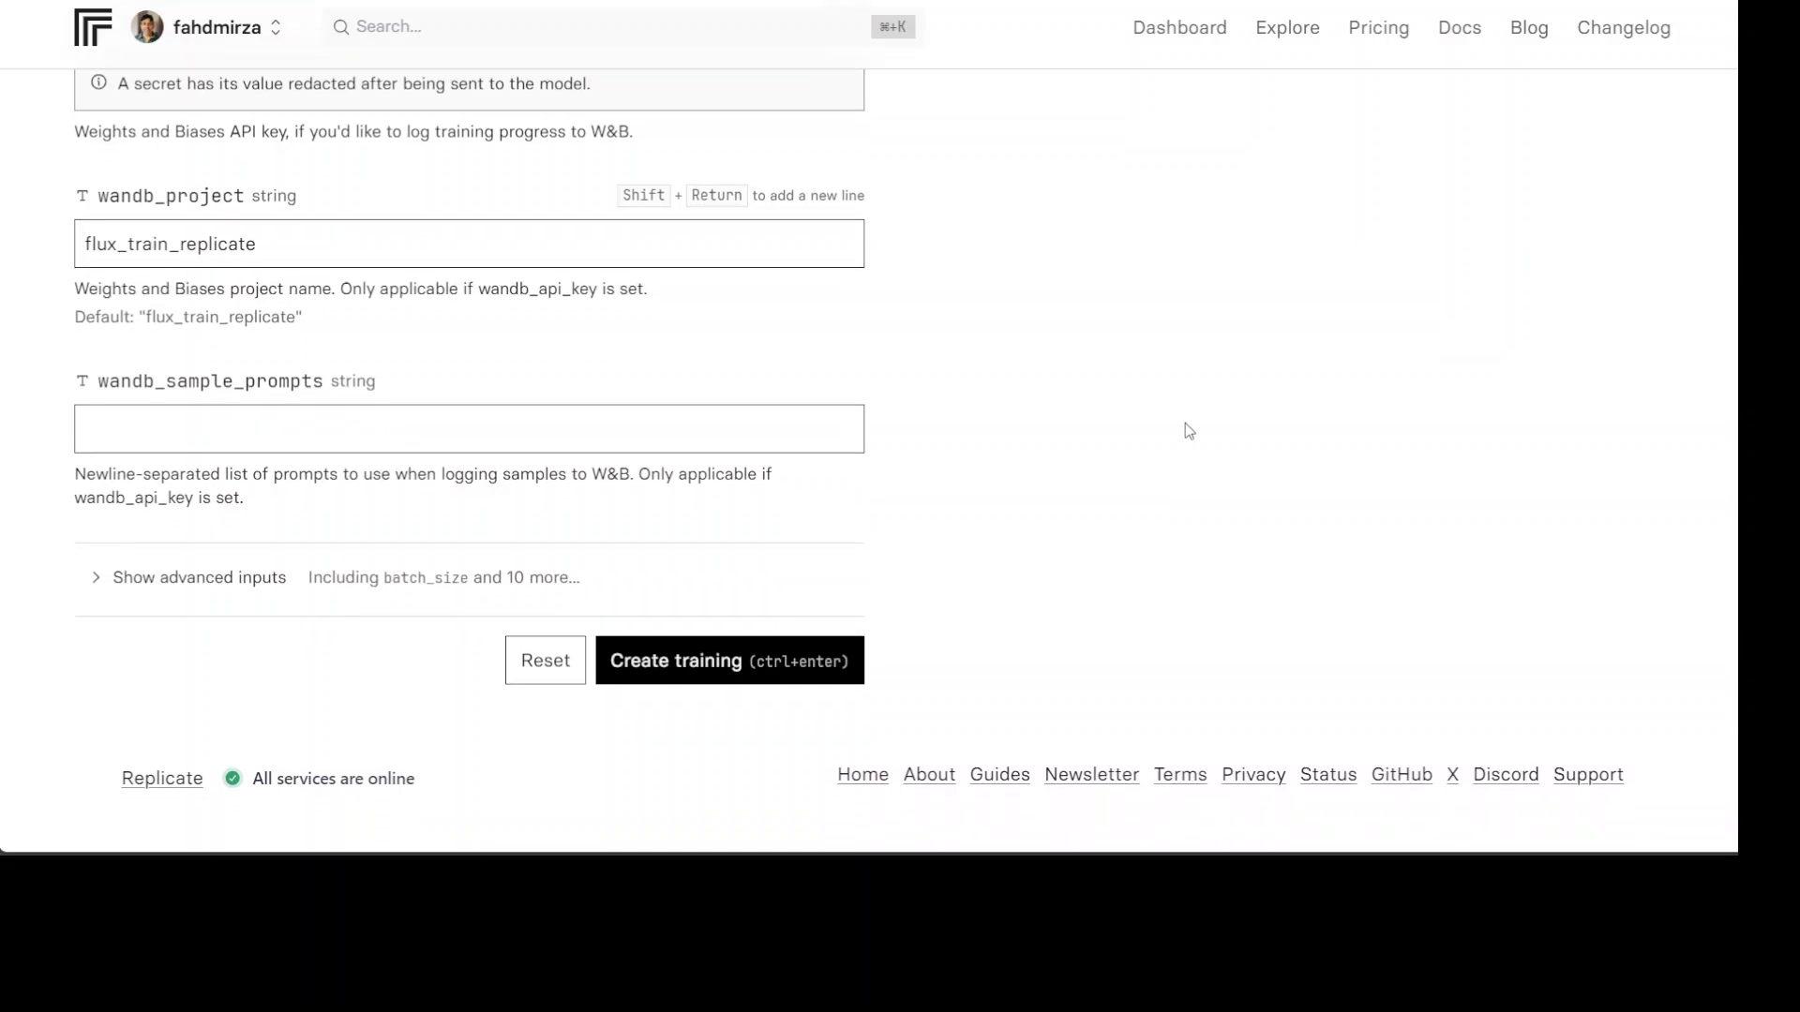
click(680, 667)
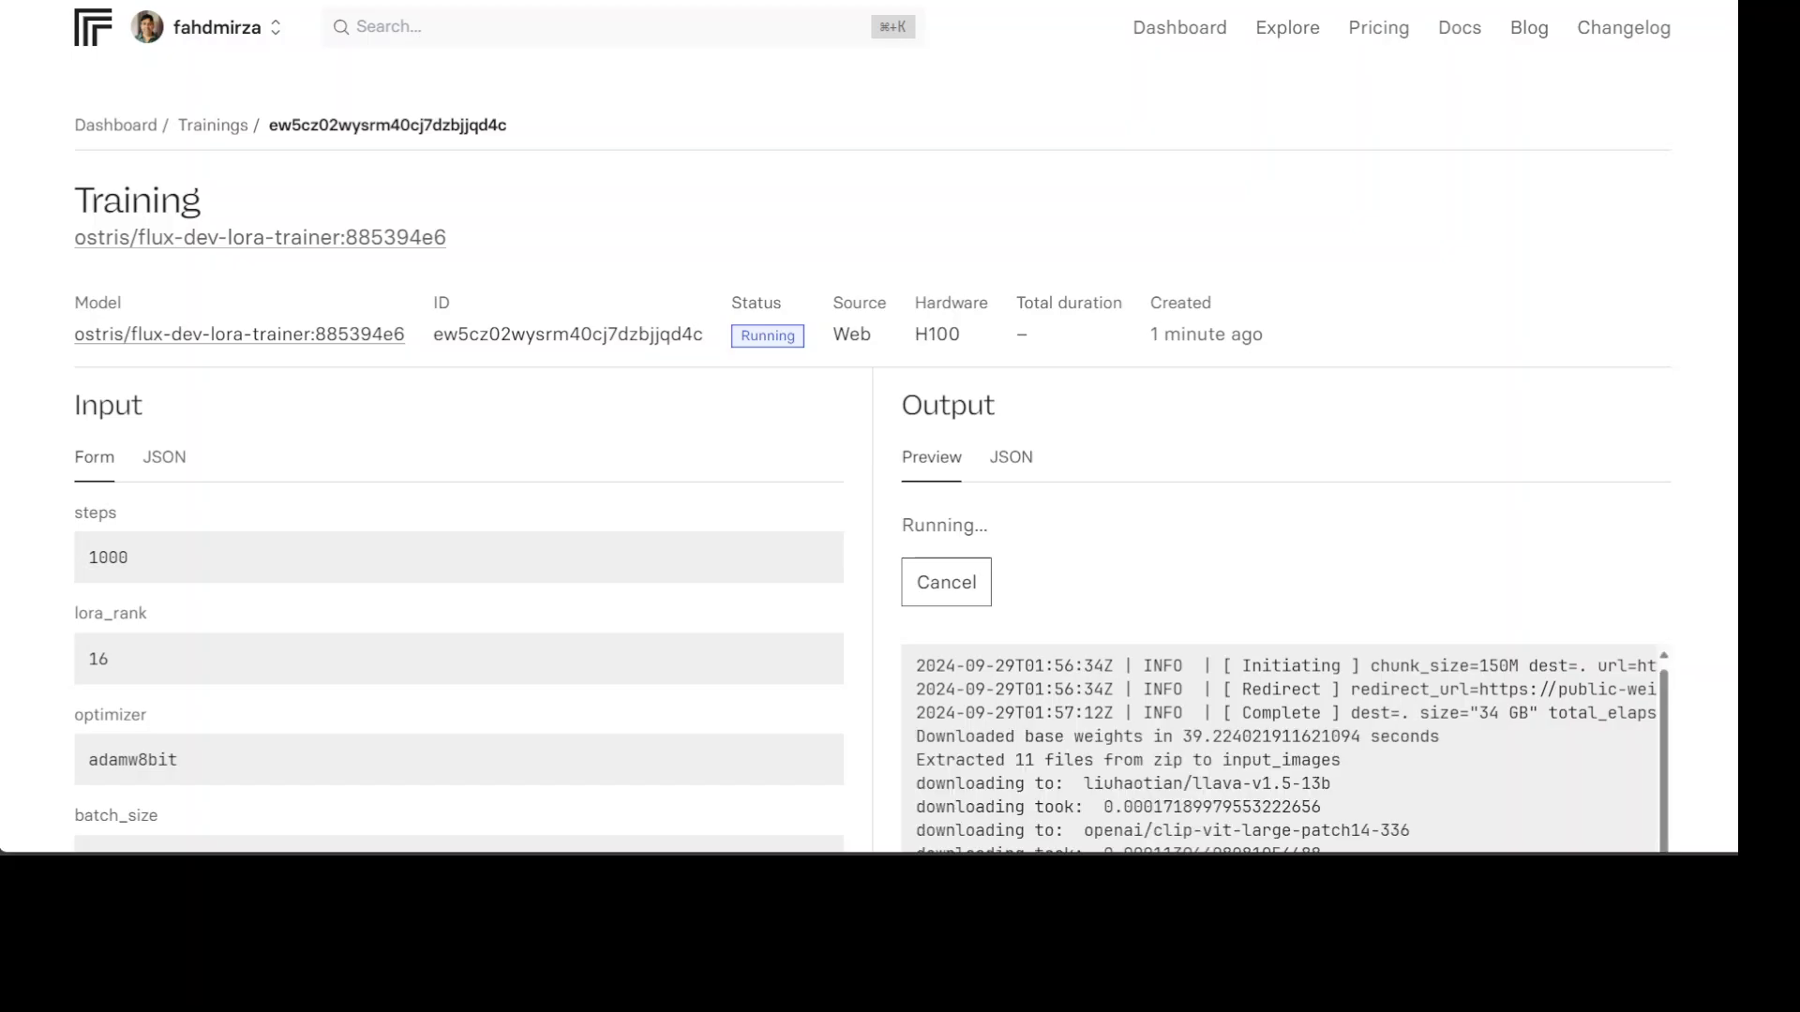
Examine the training run's input settings and the captioning entries in its output log
scroll(1275, 518, down, 1)
scroll(1277, 518, down, 2)
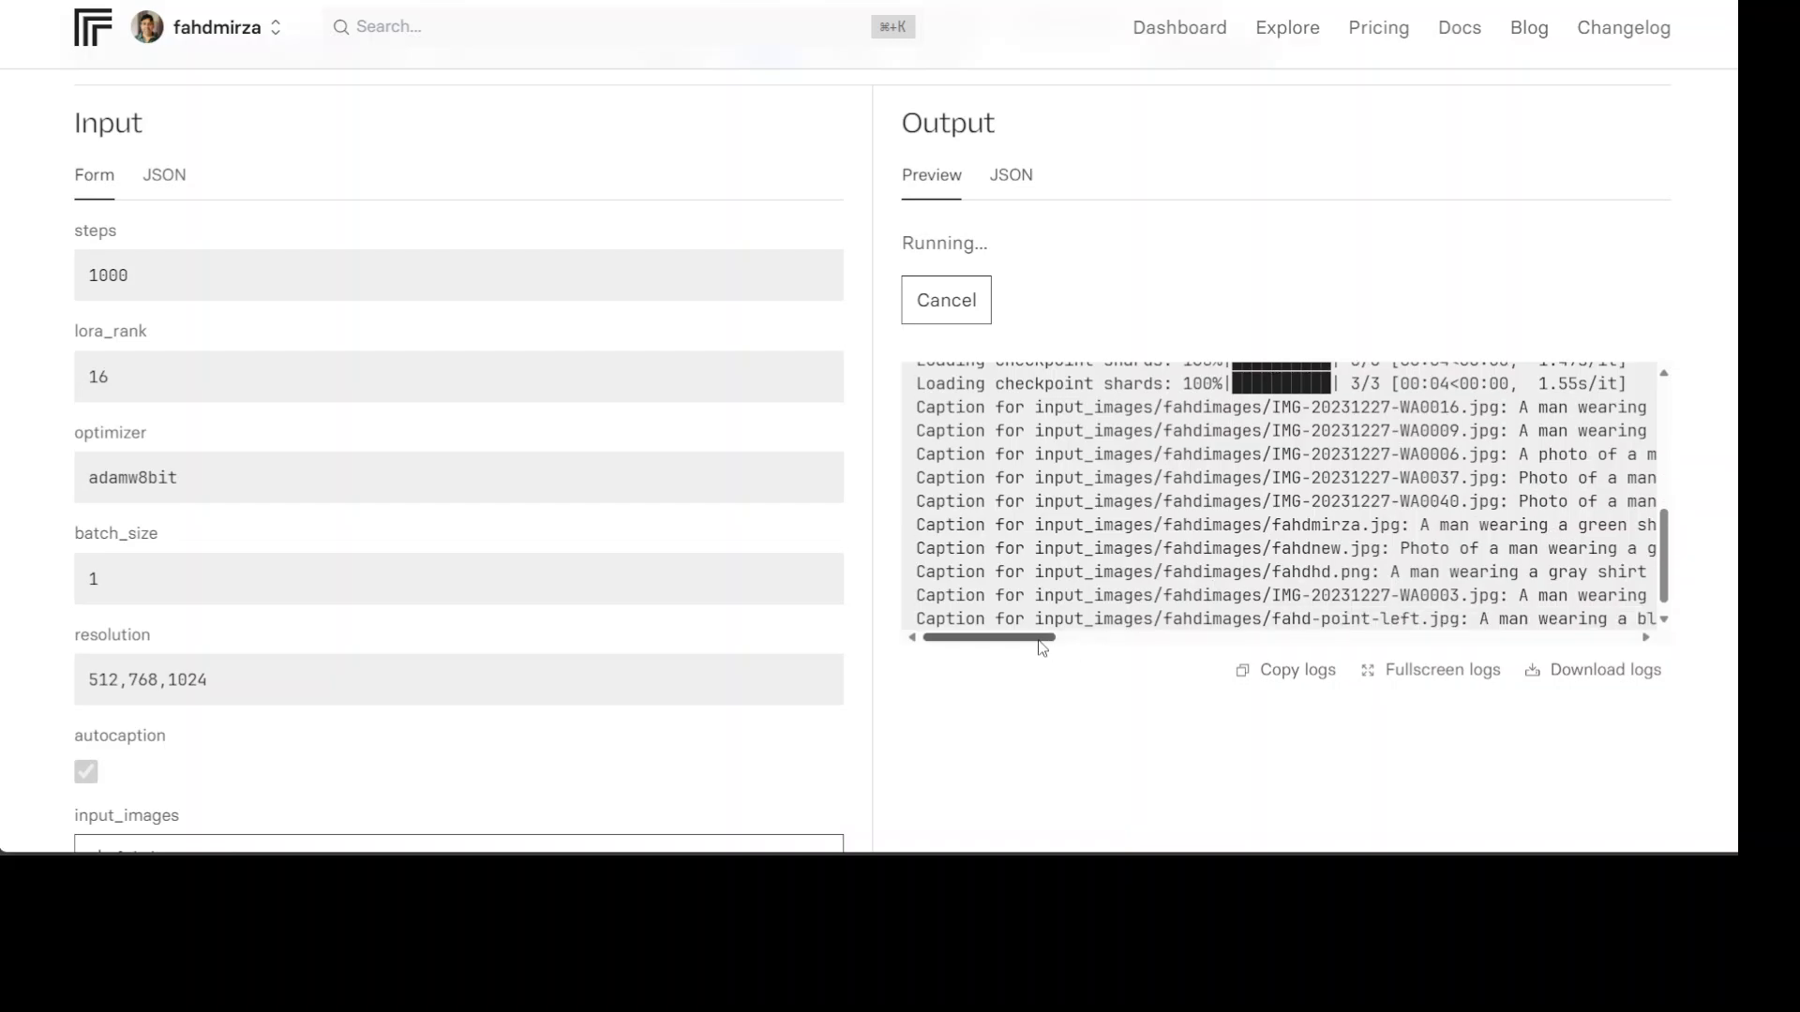
Follow the training progress in the run's output log
drag(1041, 647, 980, 643)
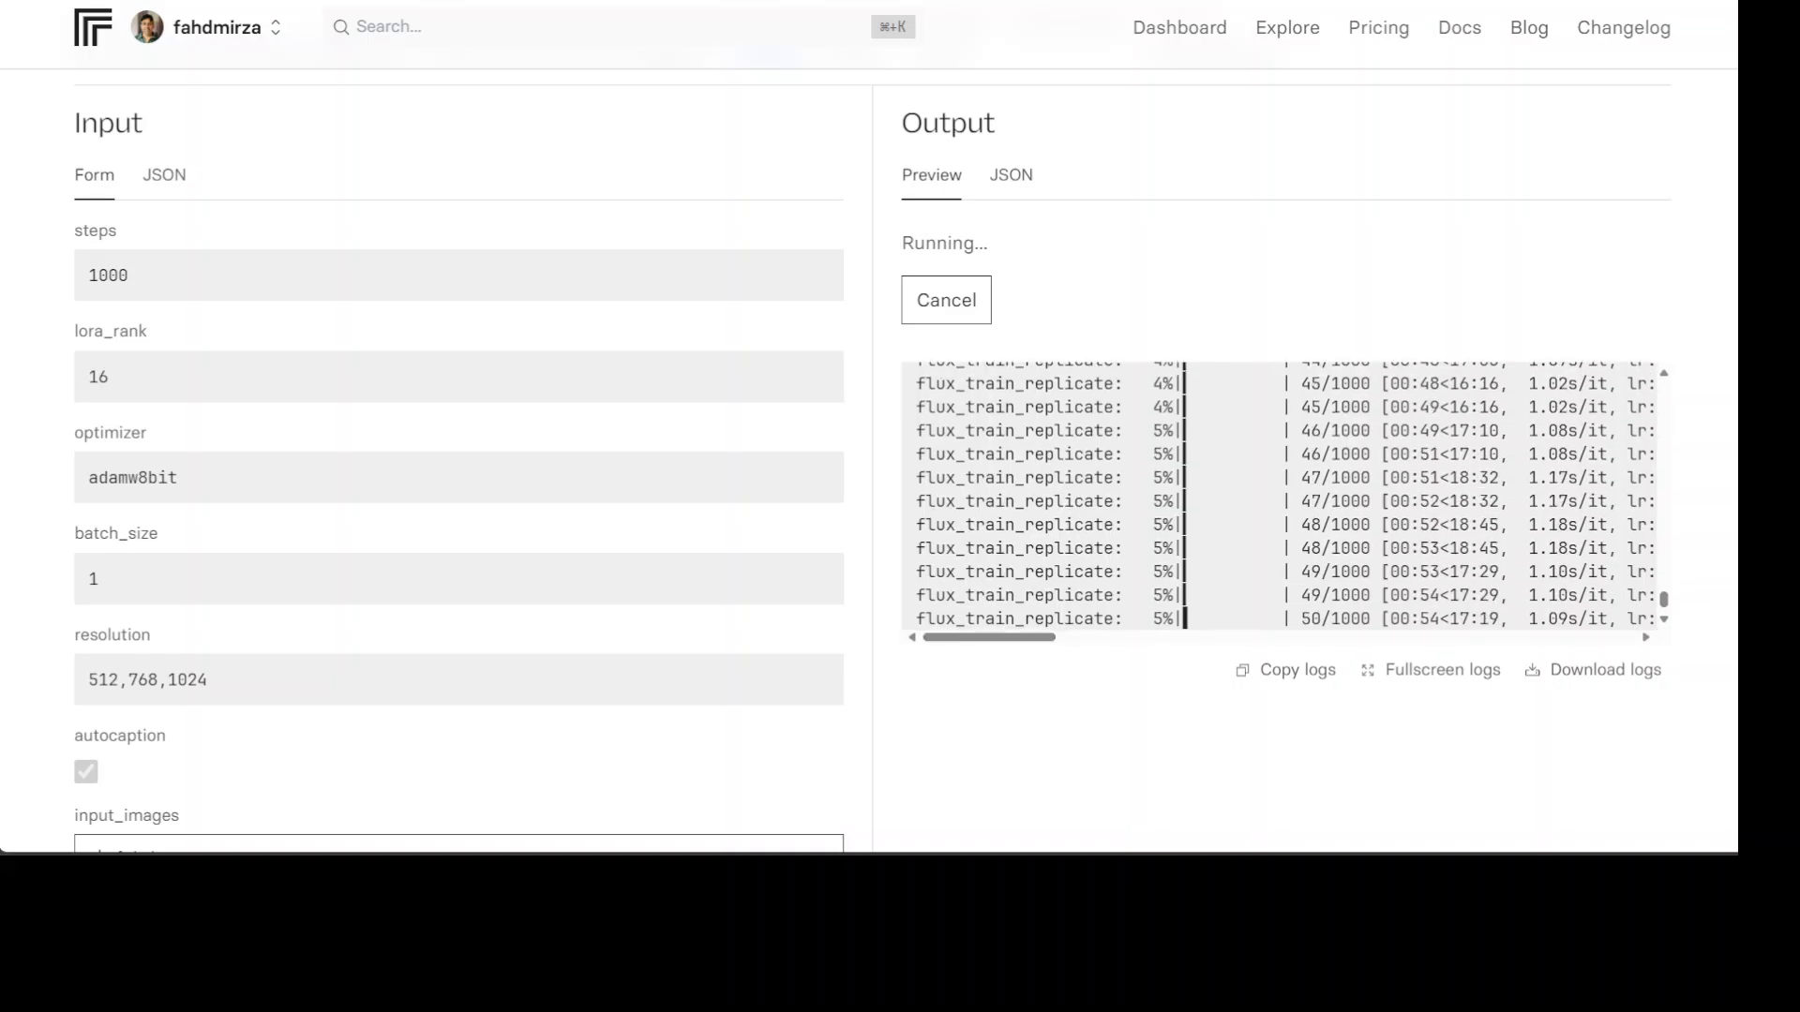
drag(1036, 639, 1067, 646)
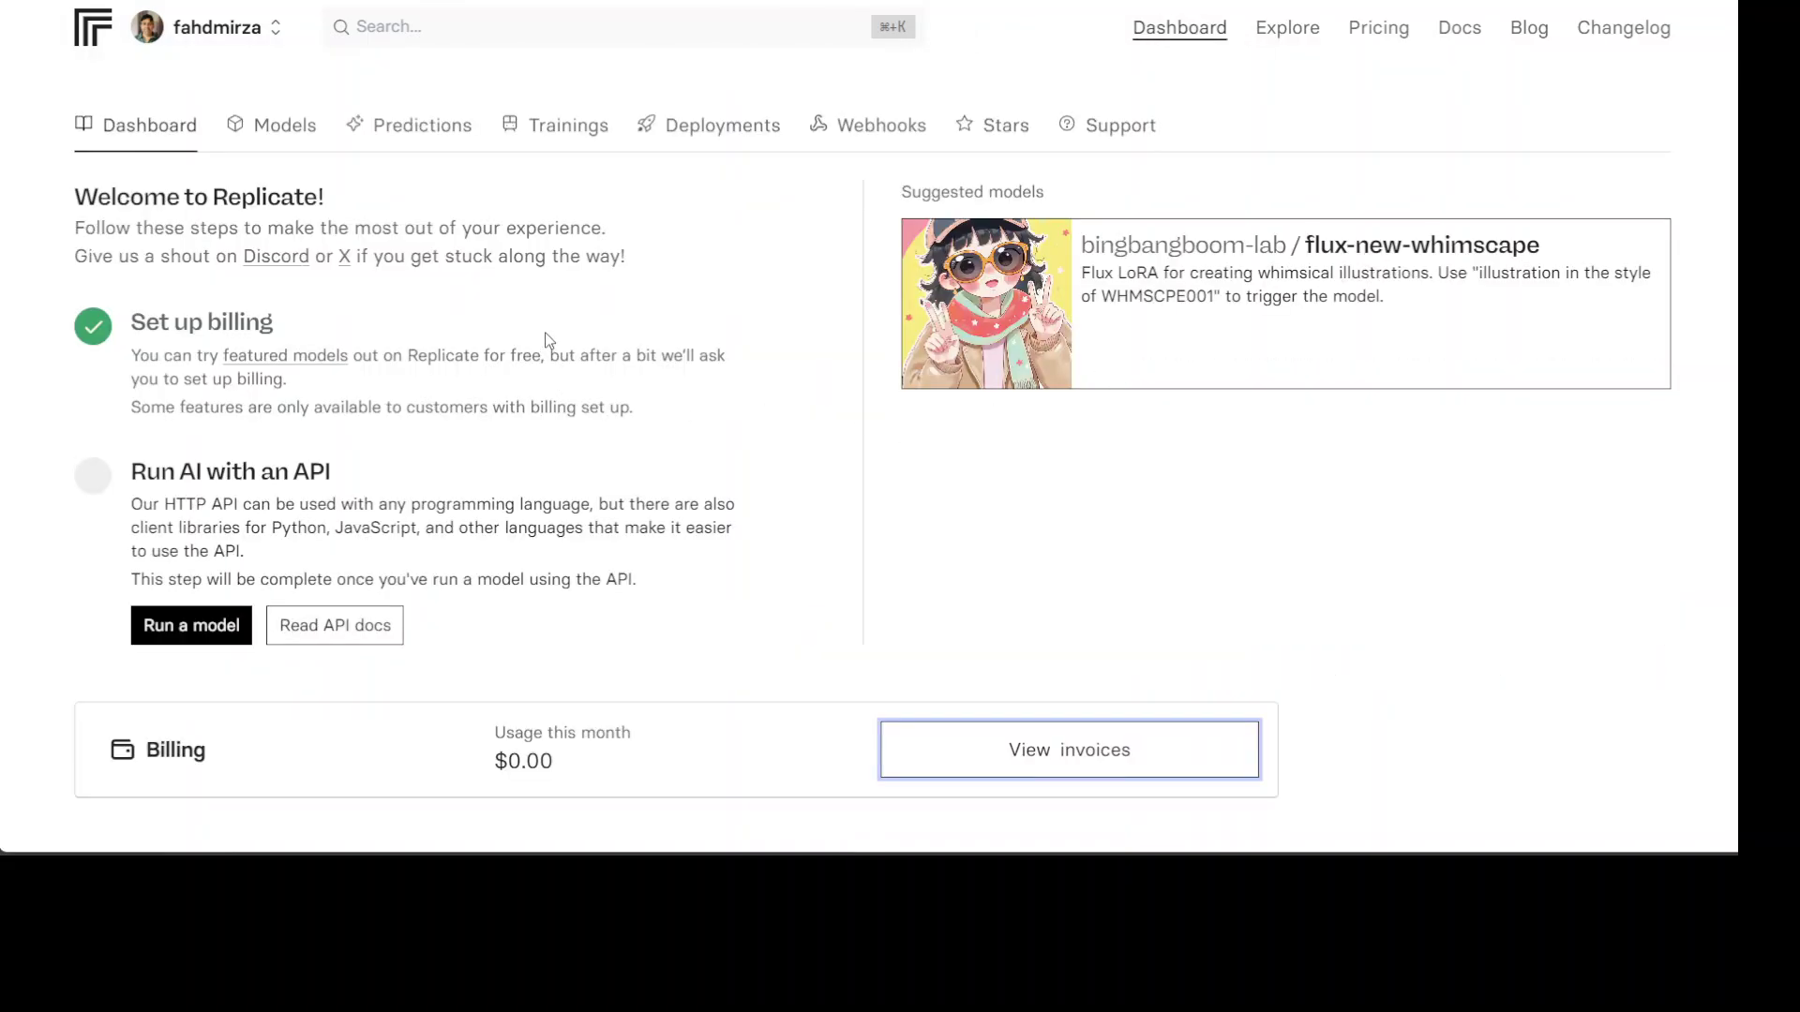
Check the account's billing and invoices page for this month's usage and spend limit
click(1081, 767)
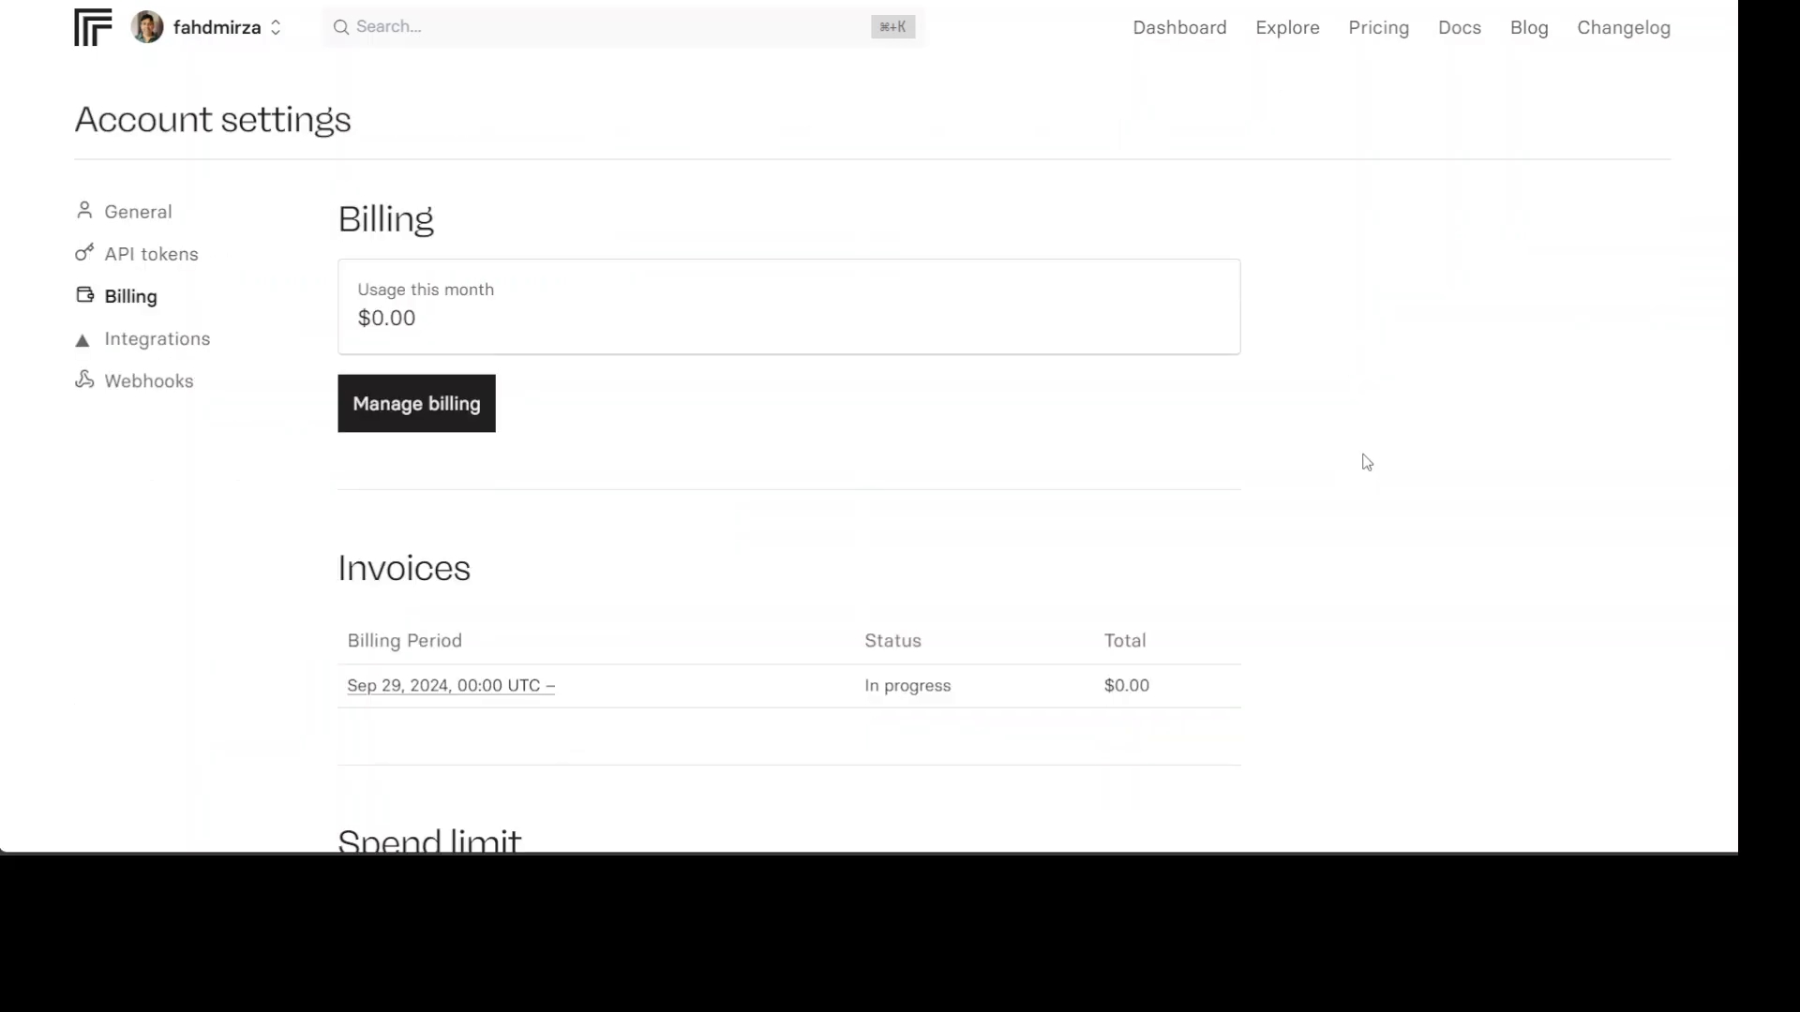
scroll(1364, 462, down, 8)
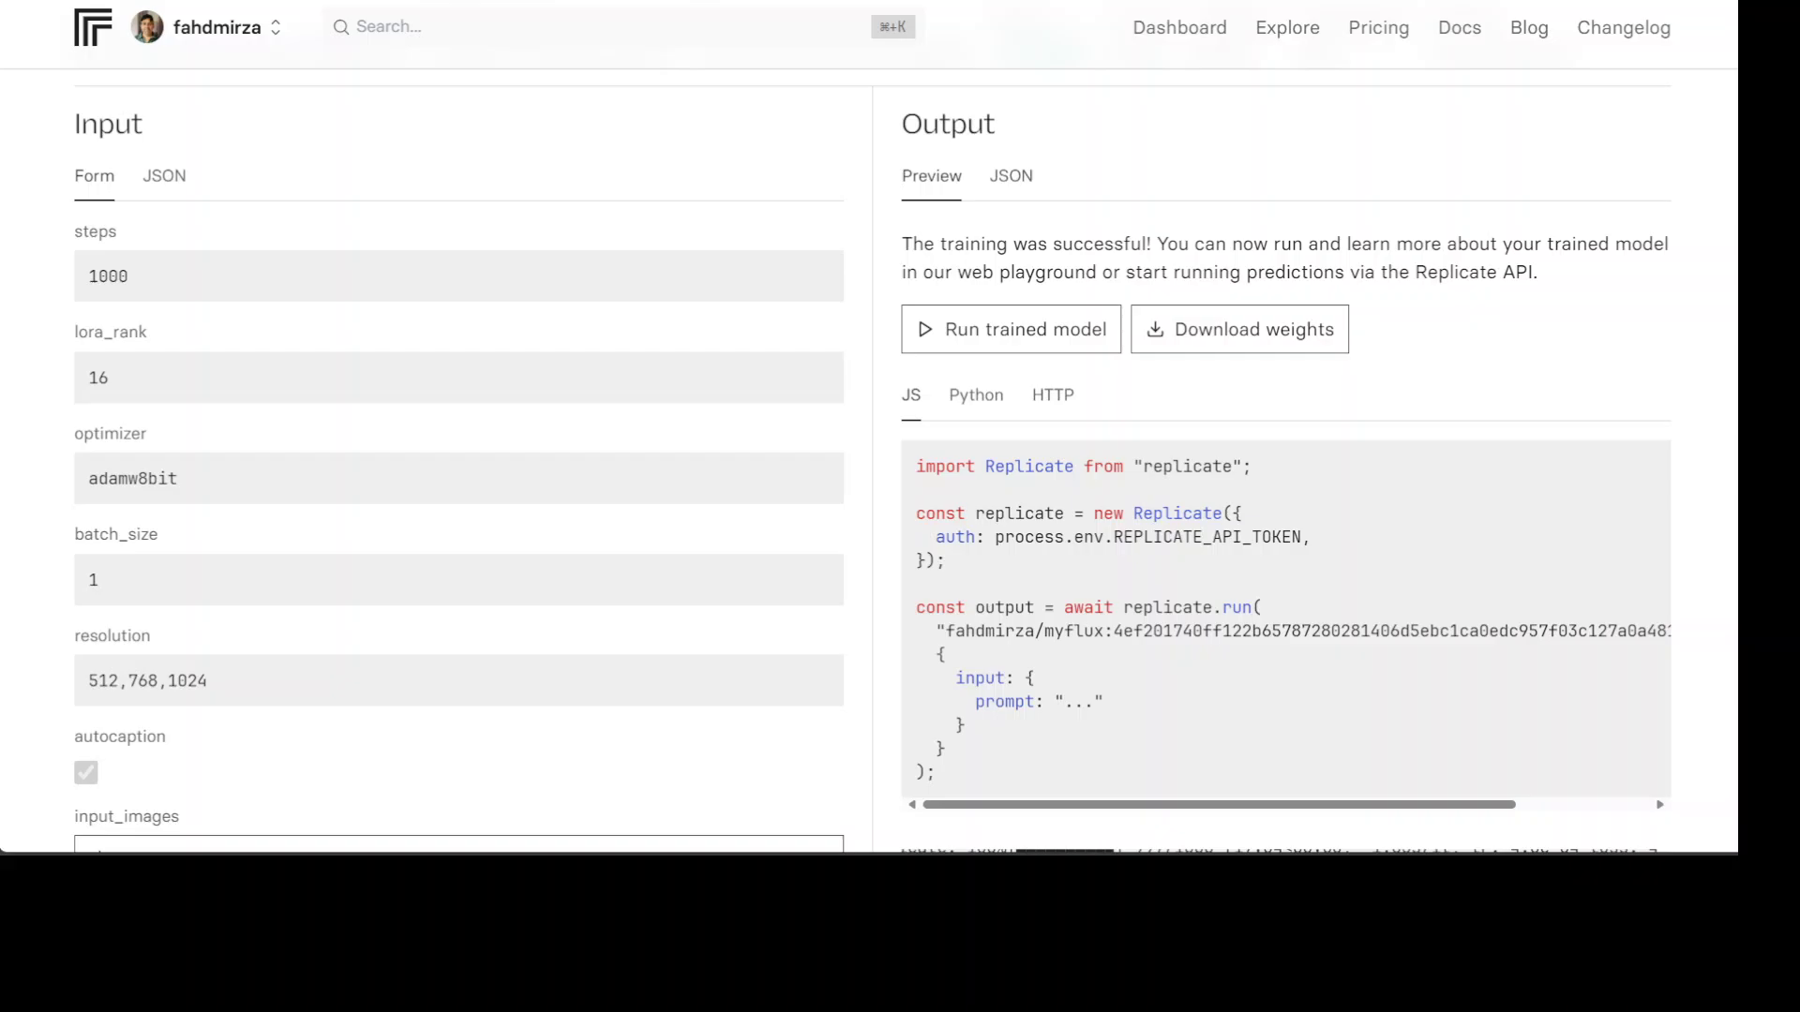
Review the finished training's output and log, and open the trained myflux model in its playground
scroll(872, 459, down, 4)
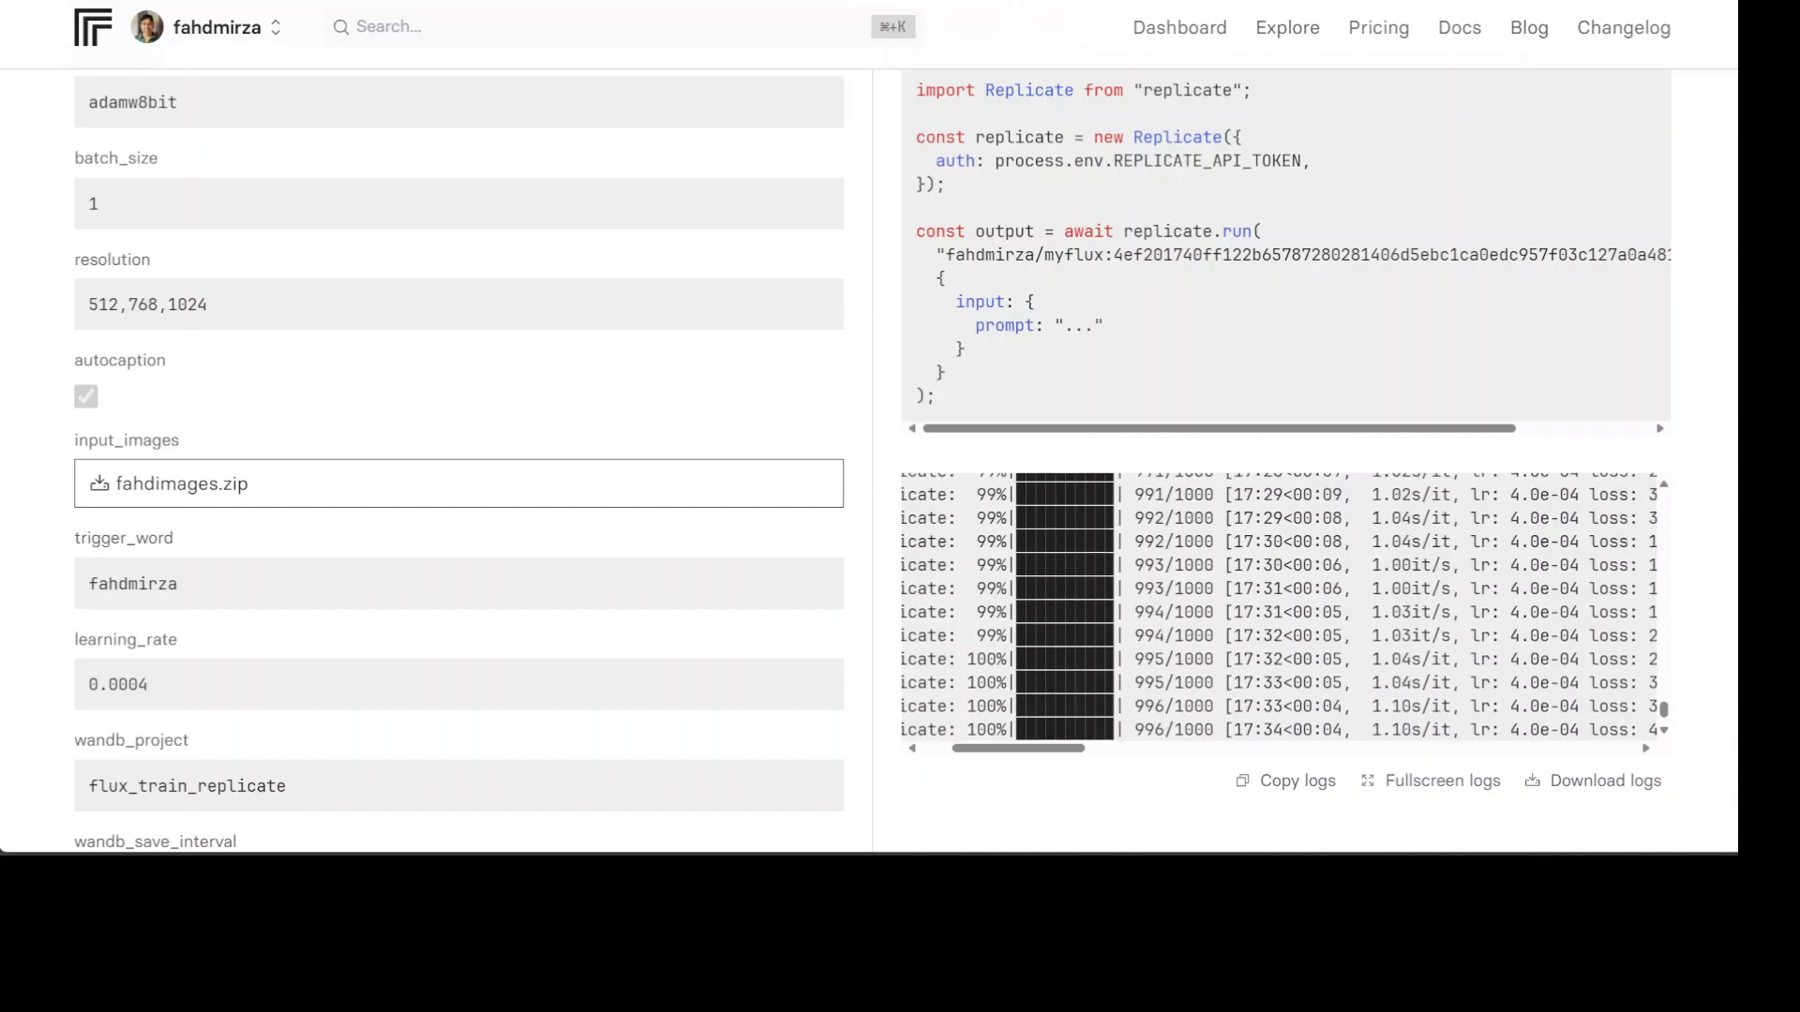
scroll(872, 459, up, 4)
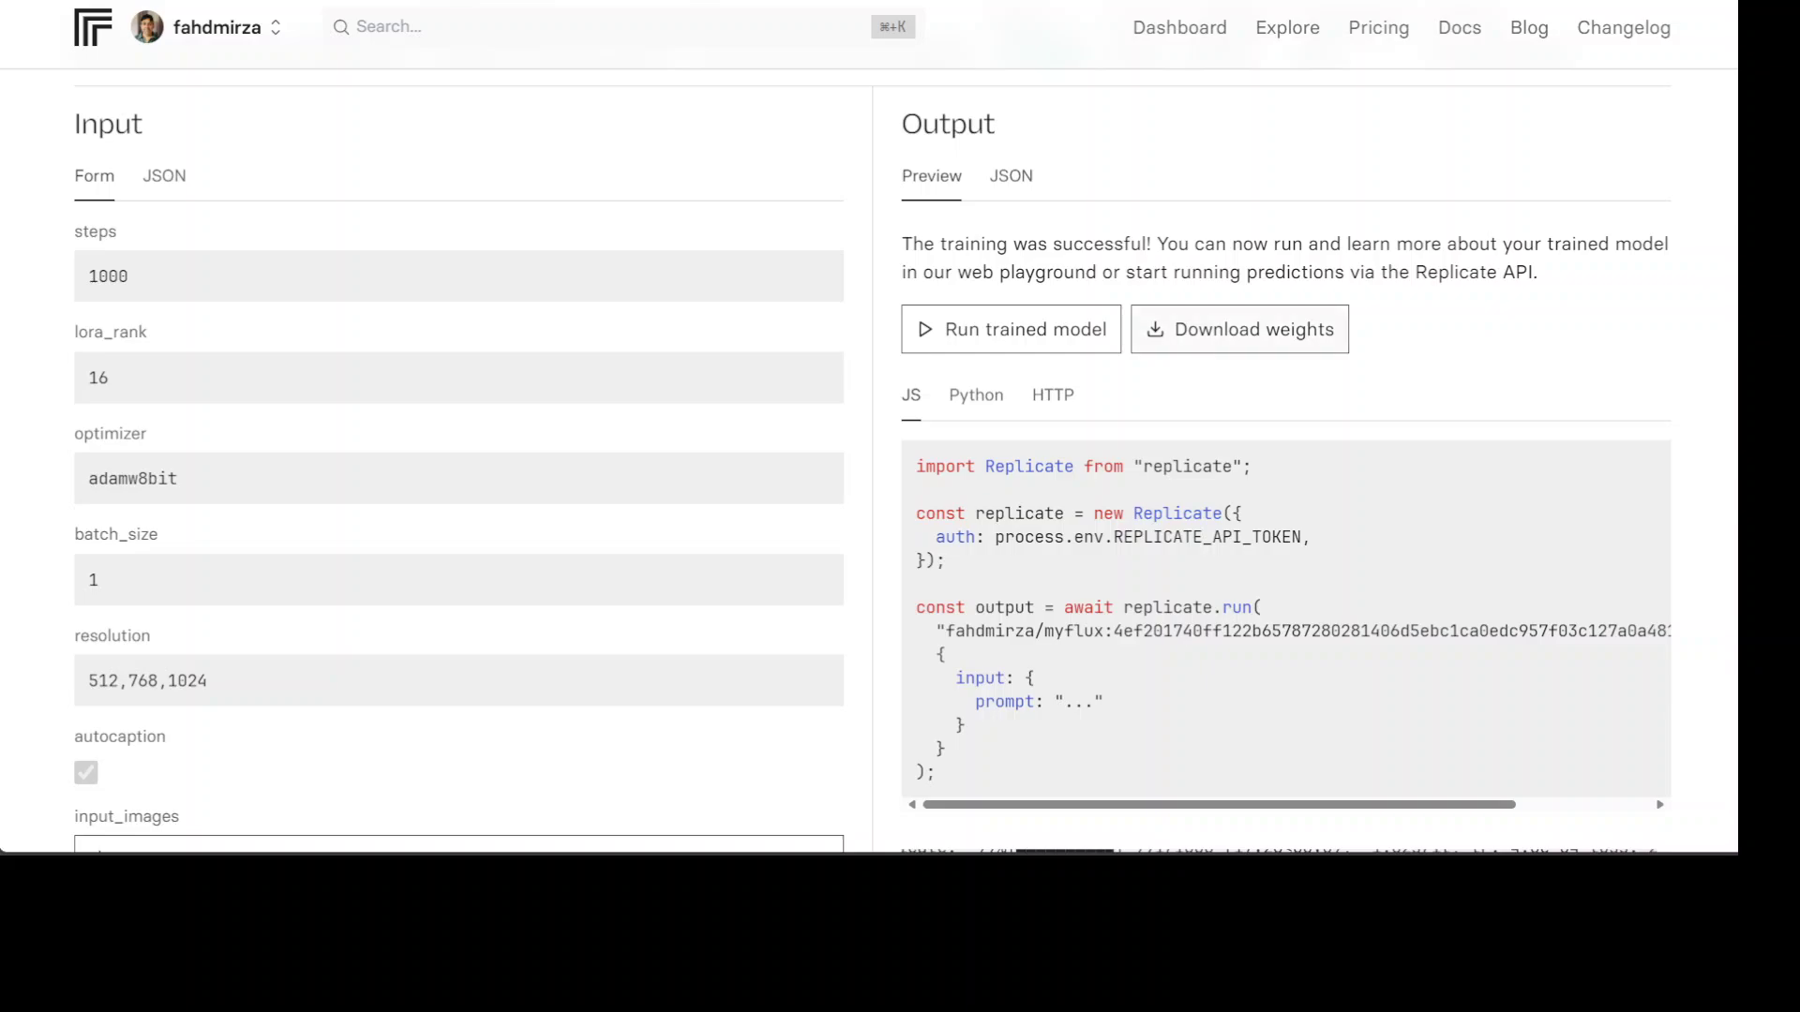
click(988, 343)
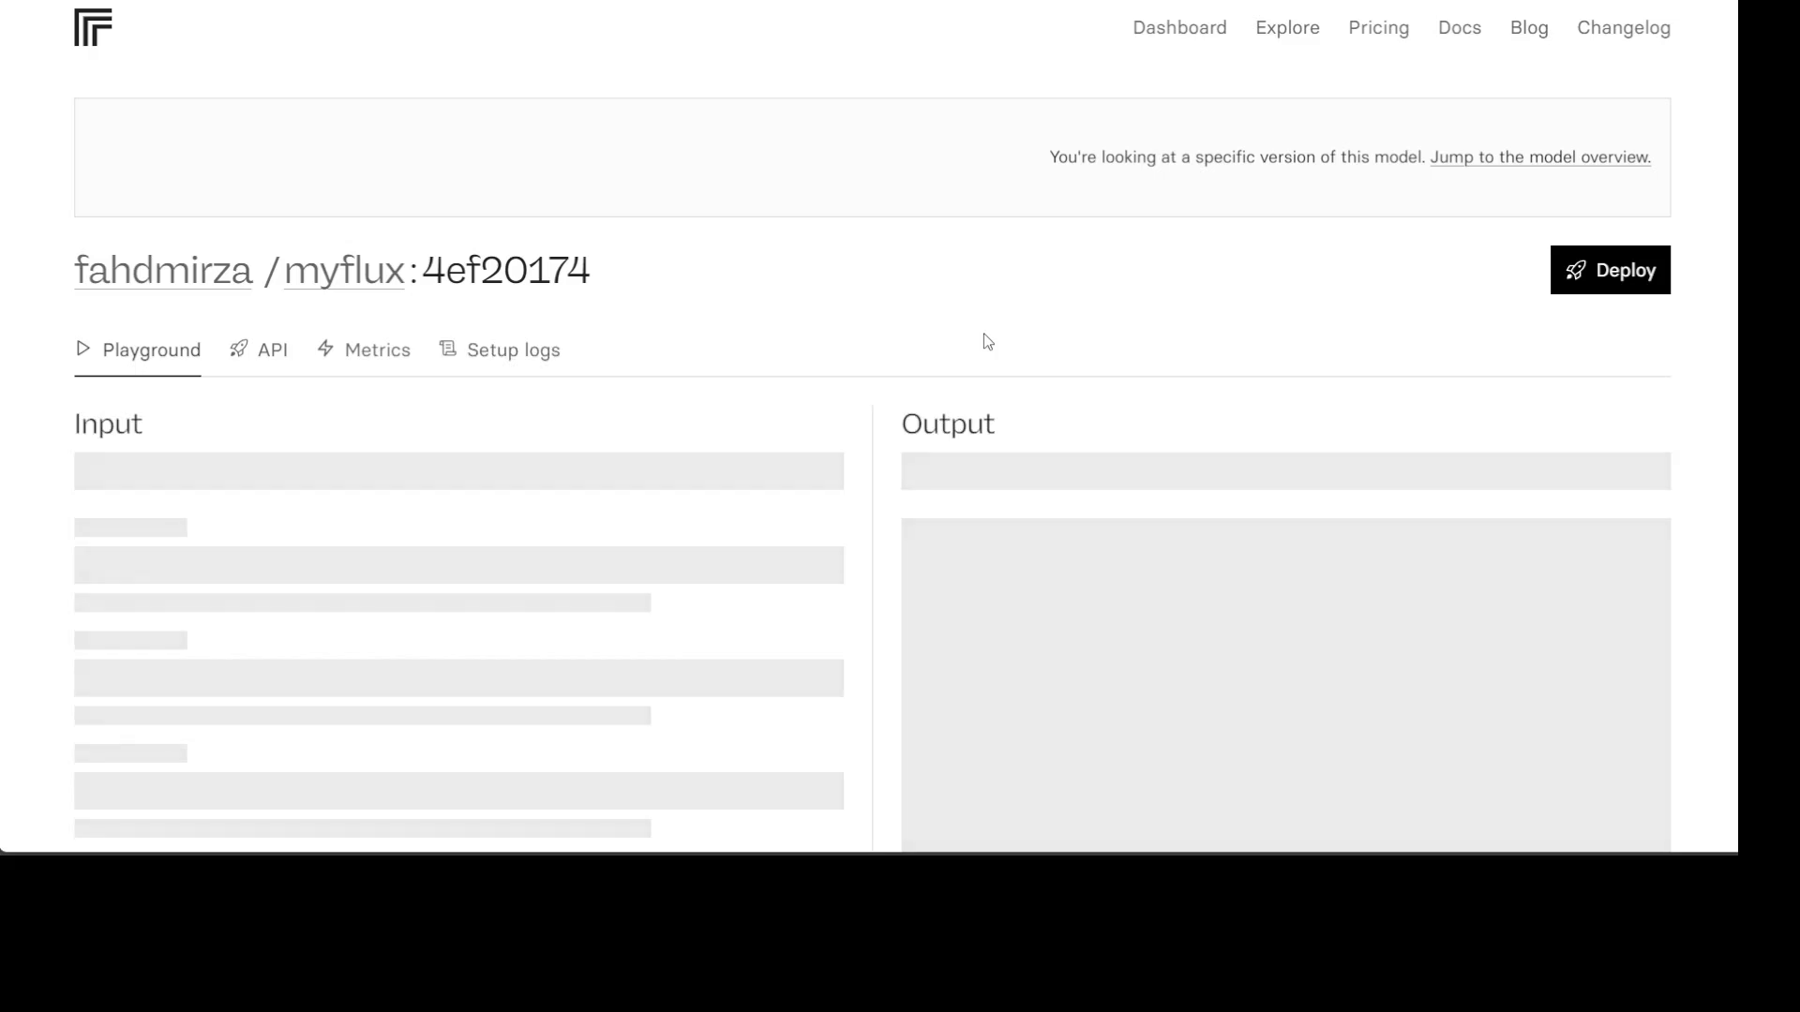
scroll(929, 314, down, 2)
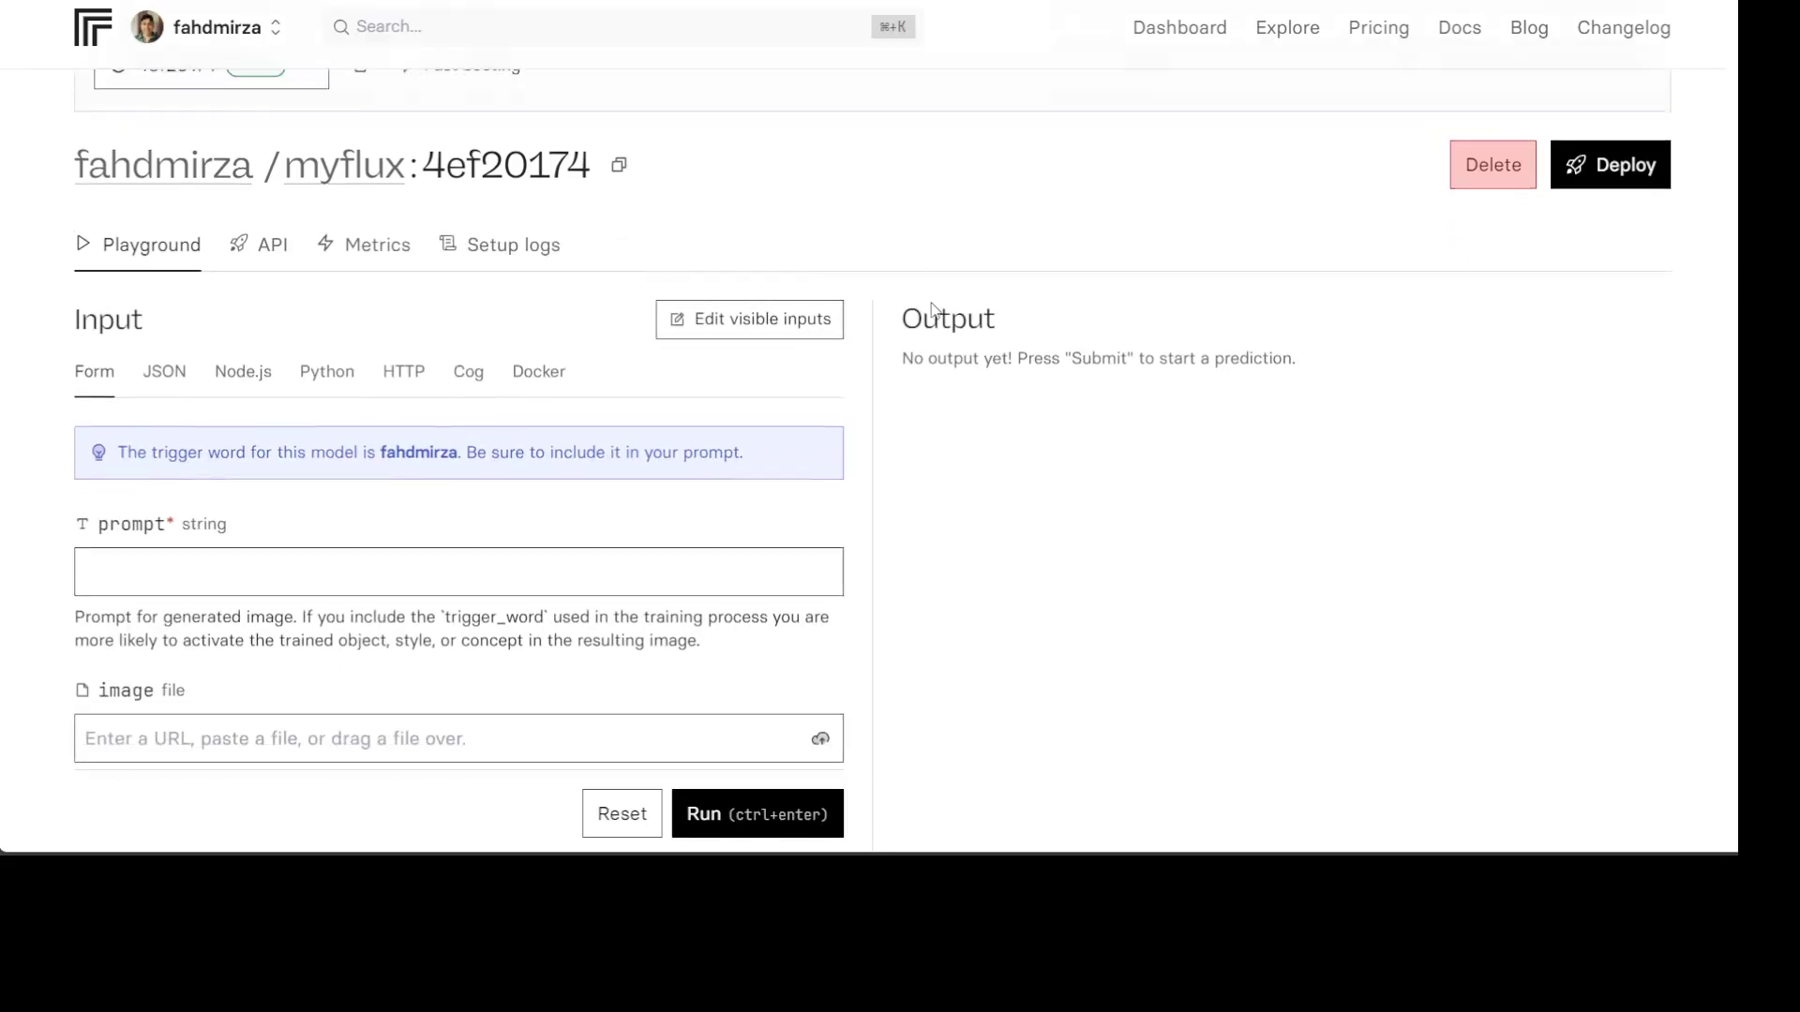
Enter a prompt opening with the exact lowercase trigger word: a distinguished 46-year-old professor lecturing on quantum physics before a complex equation-filled blackboard
click(234, 487)
text(FahdMirza, a distinguished 46-year-old professor, lecturing on quantum physics at a prestigious university, standing in front of a complex equation-filled blackboard.)
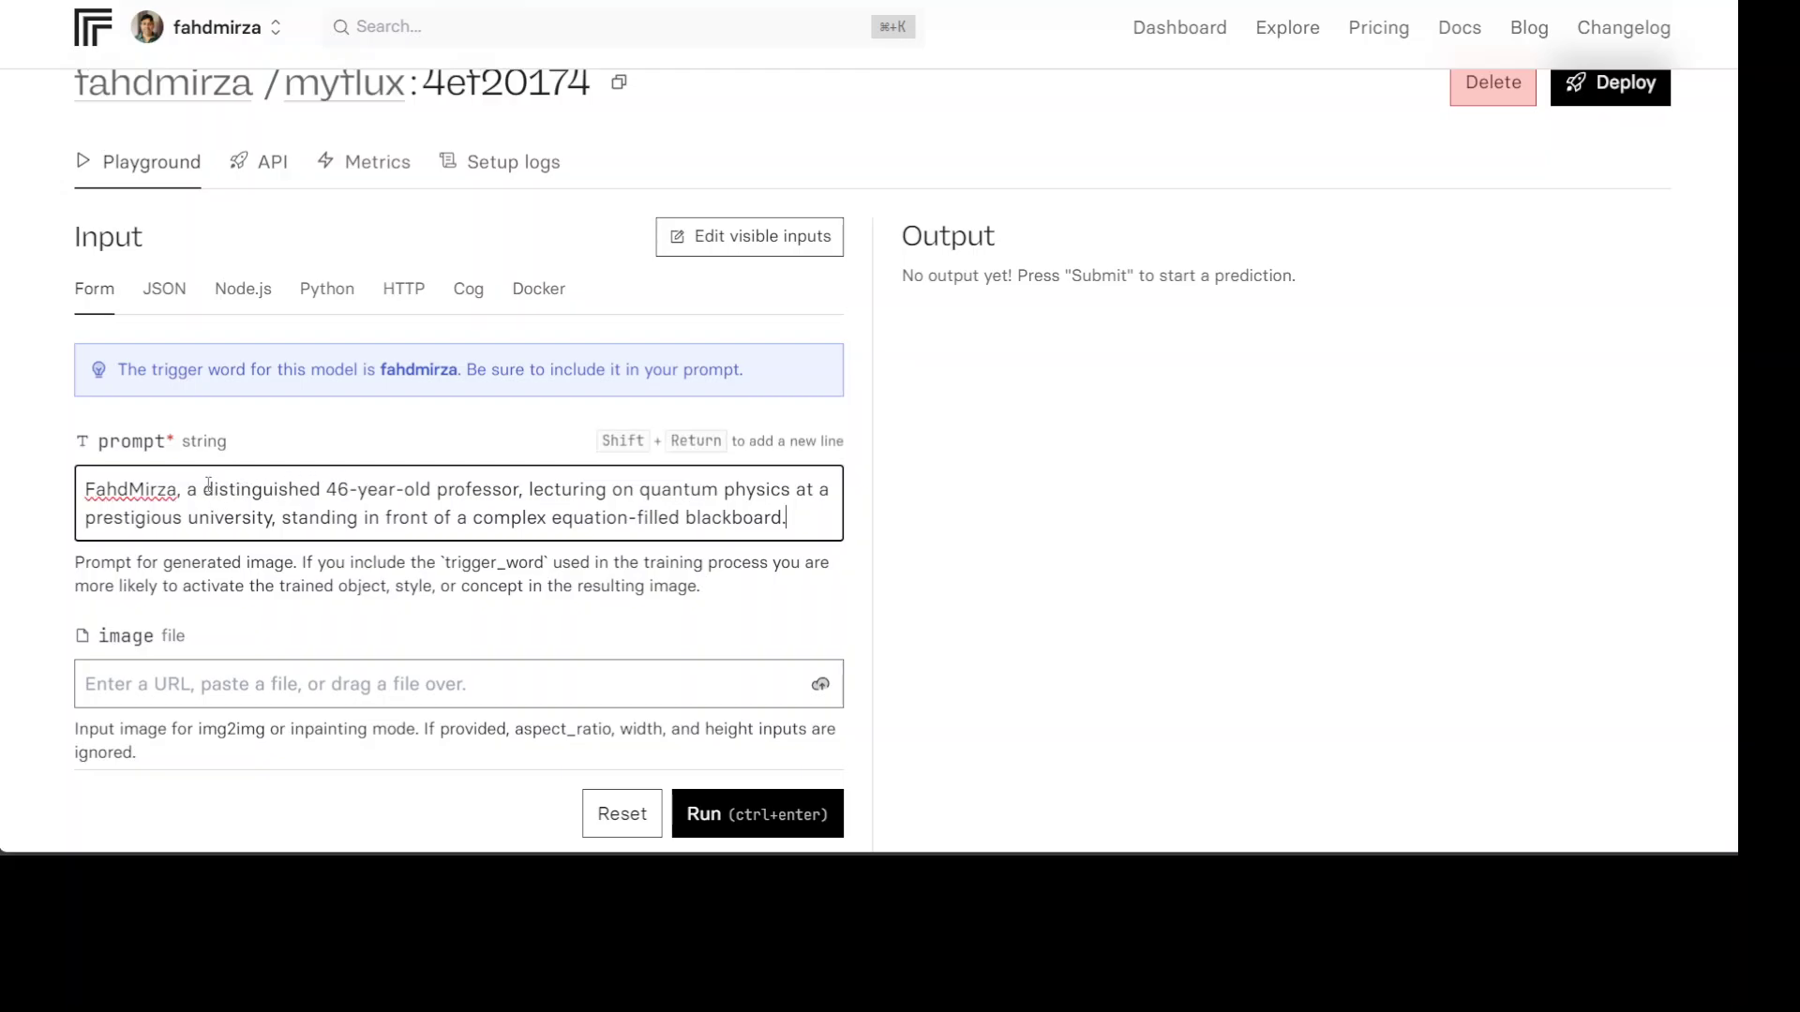
double_click(177, 490)
drag(177, 489, 84, 490)
text(fahdmirza)
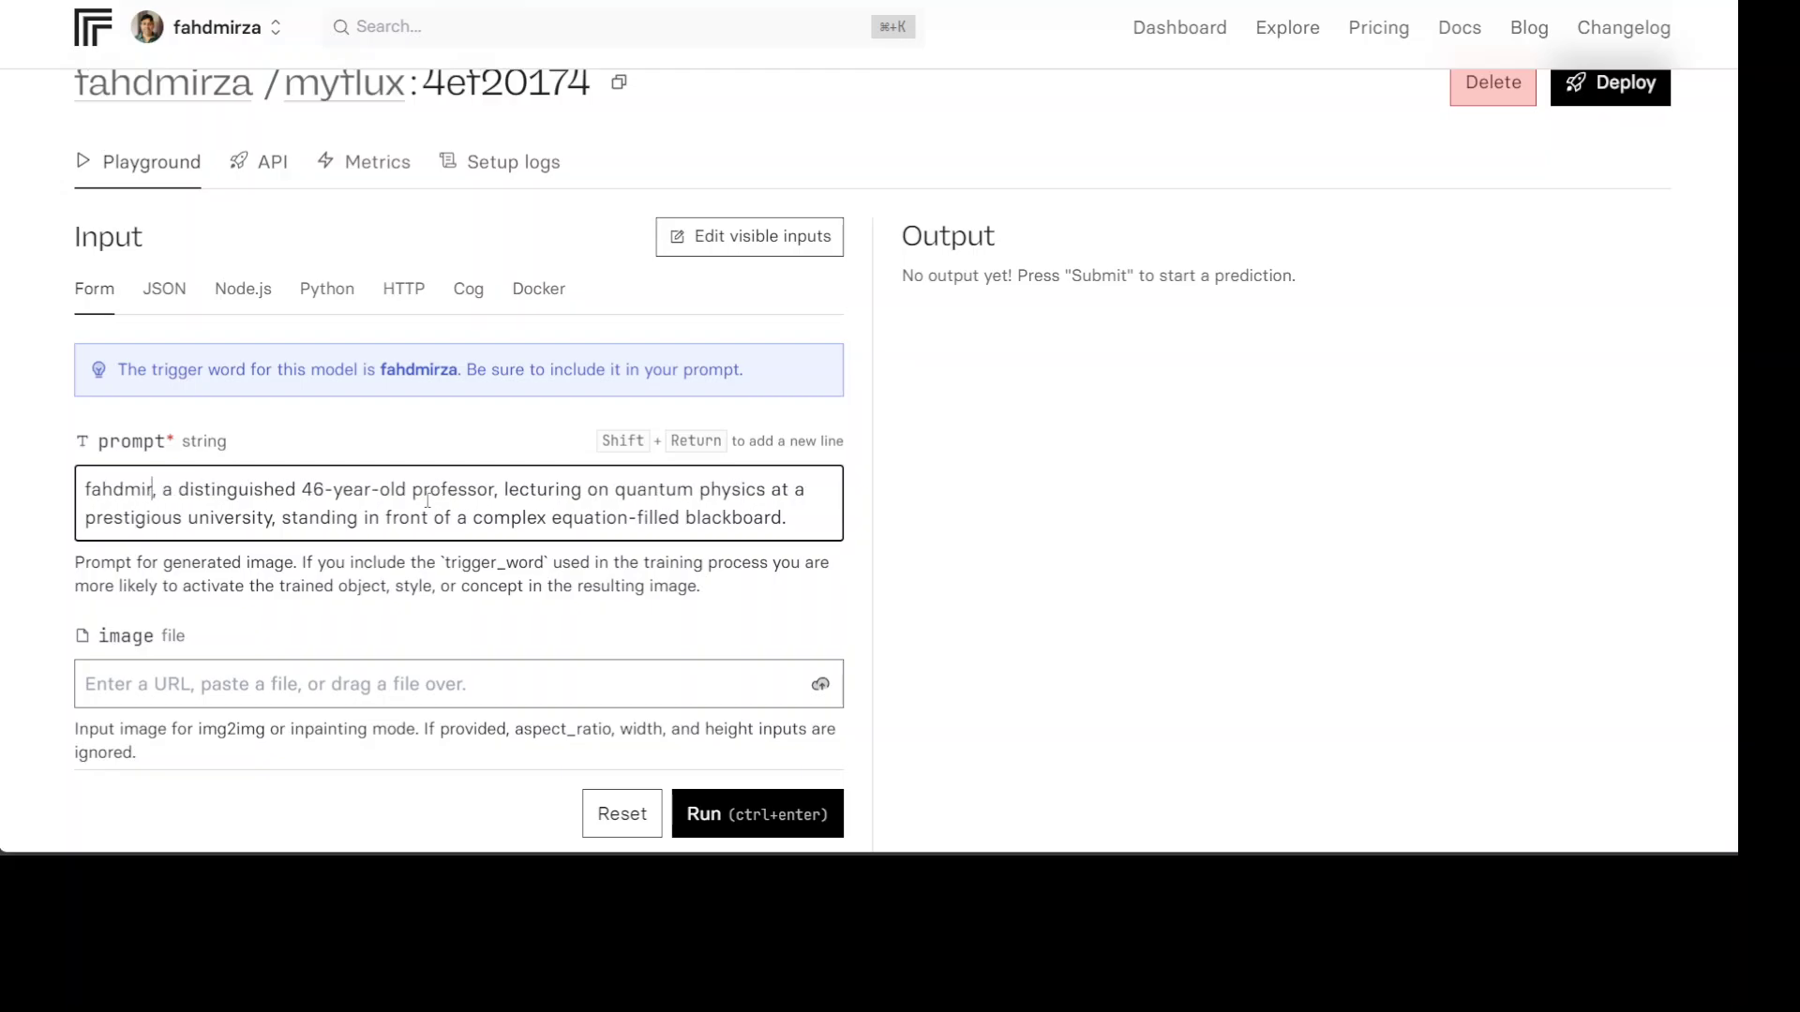
key(Right)
key(Right)
key(Right)
key(Right)
key(Right)
key(Right)
key(Right)
key(Right)
key(Right)
key(Right)
key(Right)
key(Right)
key(Right)
key(Right)
key(Right)
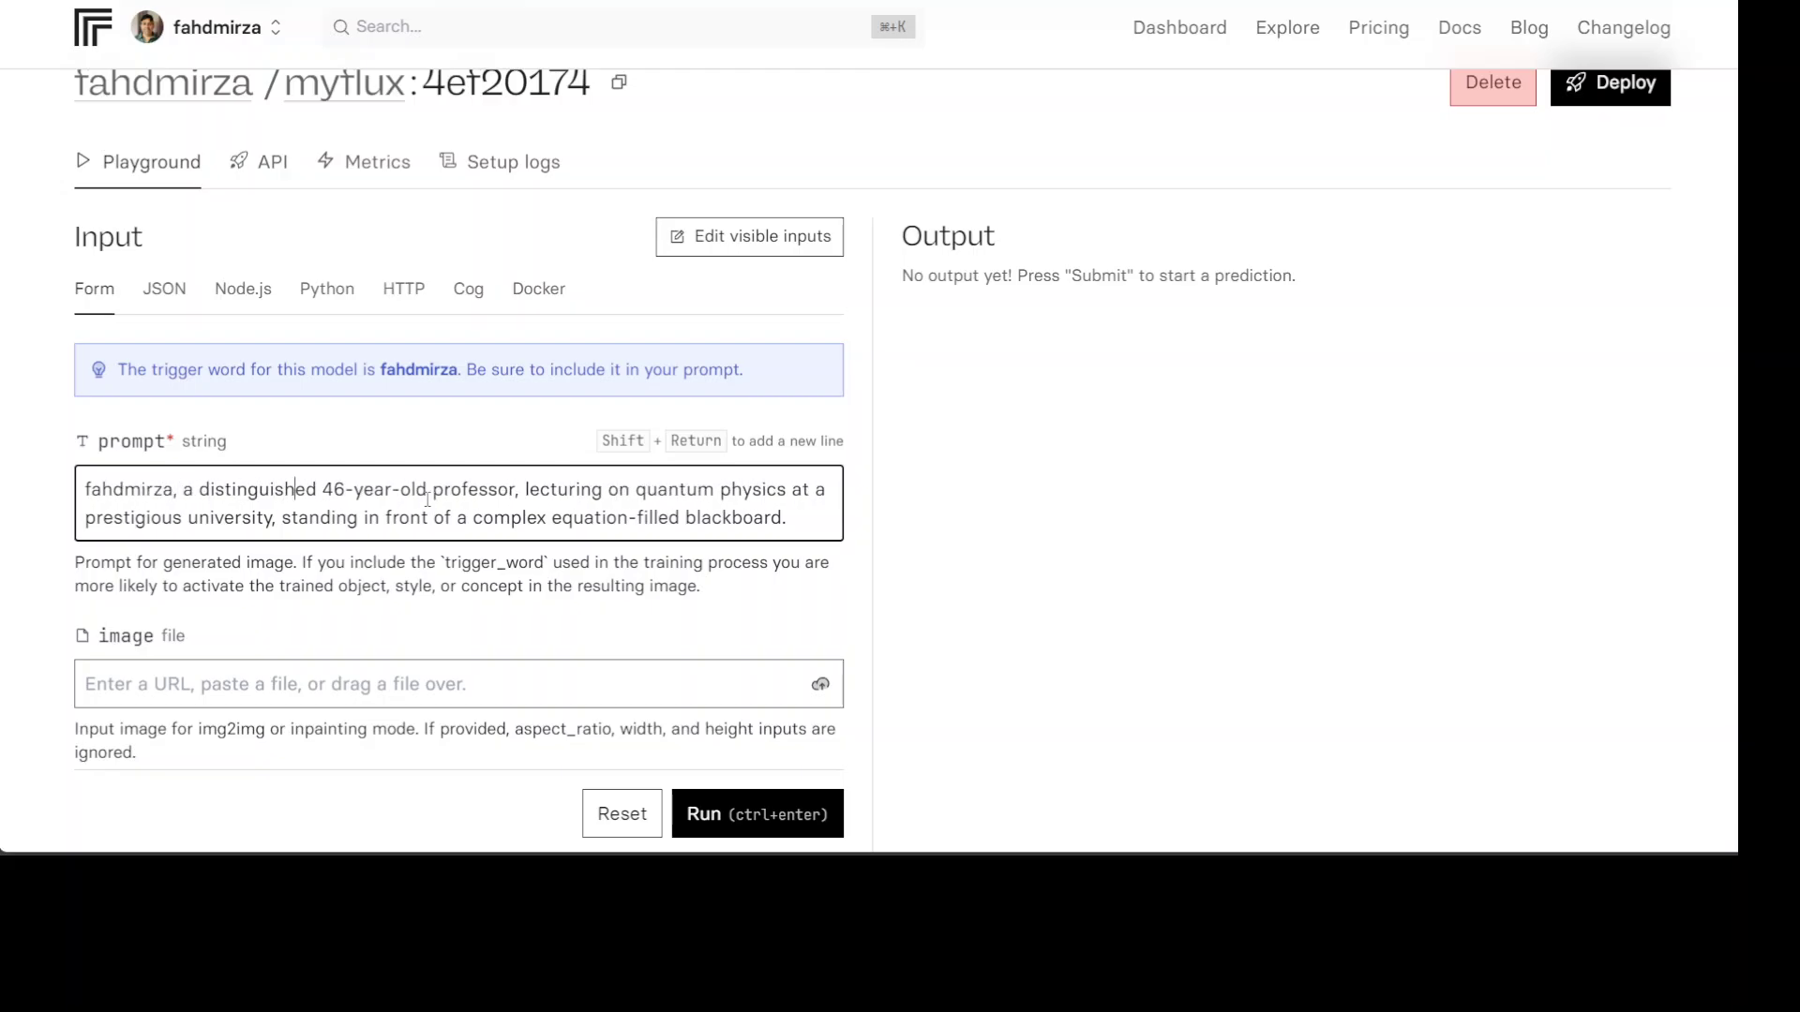
key(Right)
key(Right)
key(Right)
key(Right)
key(Right)
key(Right)
key(Right)
key(Right)
key(Right)
key(Right)
key(Right)
key(Right)
key(Right)
key(Right)
key(Right)
key(Right)
key(Right)
key(Right)
key(Right)
key(Right)
key(Right)
key(Right)
key(Right)
key(Right)
key(Right)
Review the remaining generation parameters, leave them at their defaults and run the professor prompt
scroll(796, 515, down, 3)
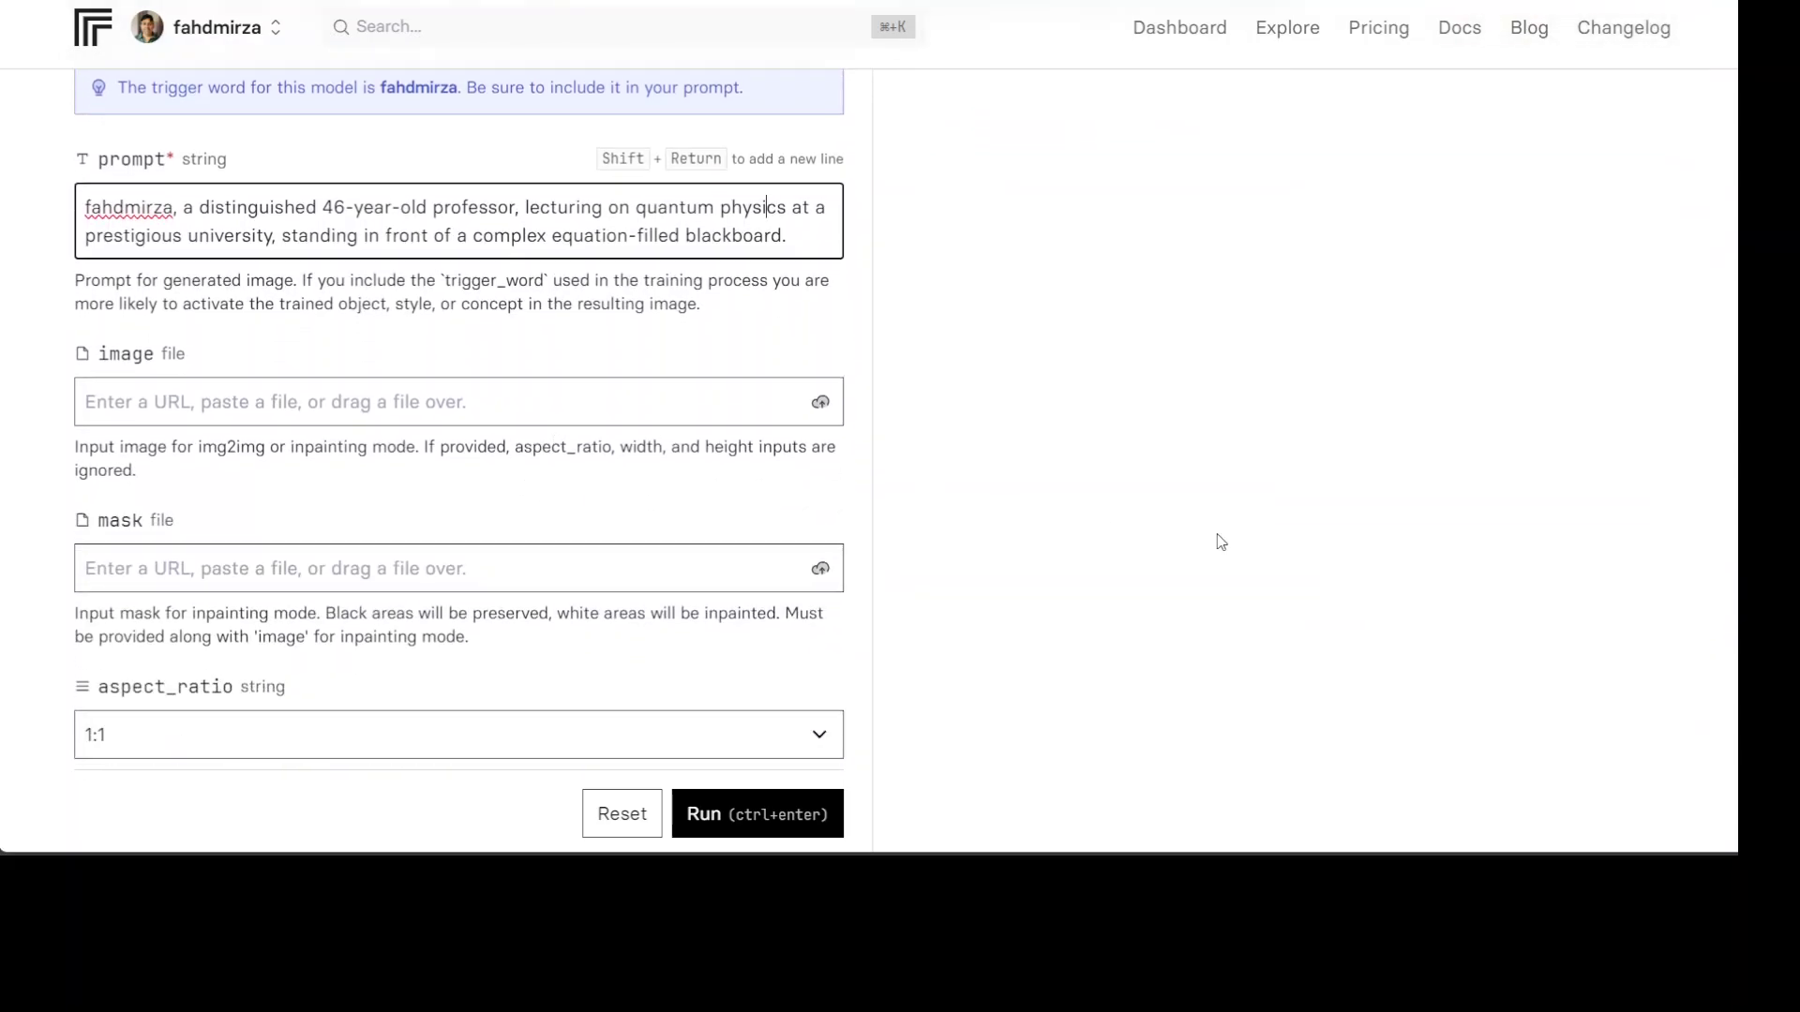
scroll(920, 478, down, 5)
scroll(924, 525, down, 12)
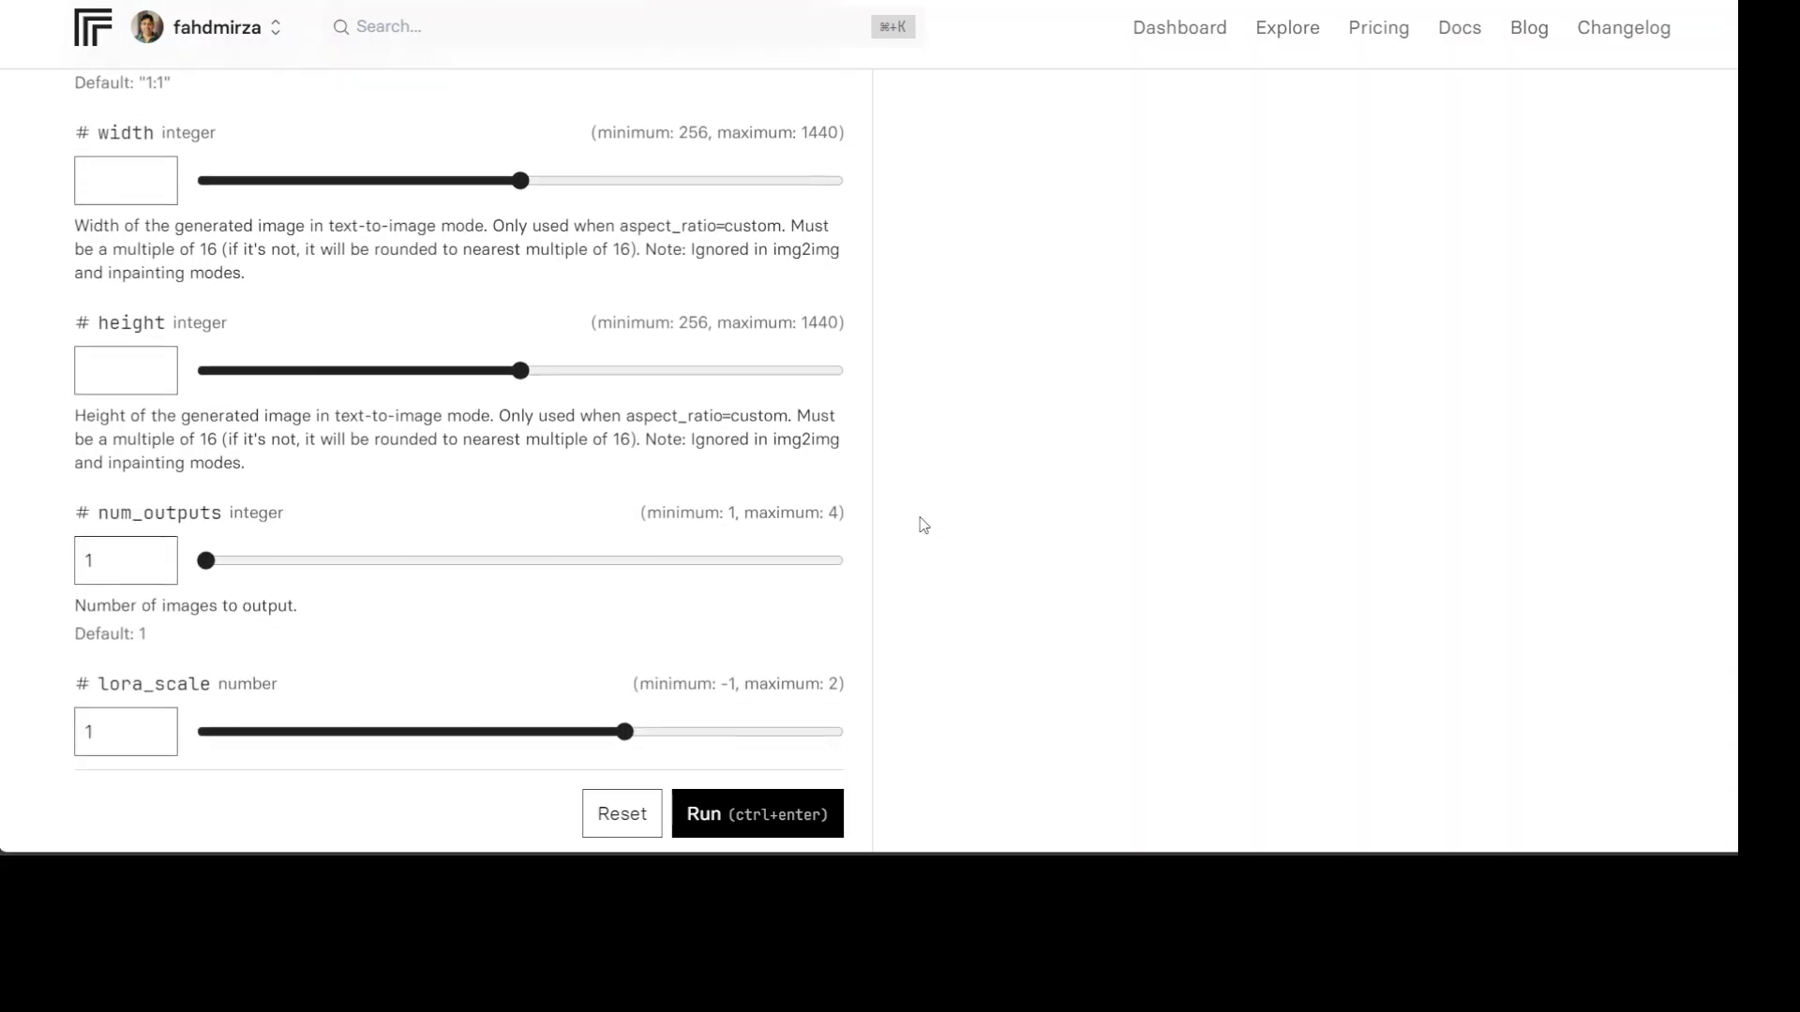
scroll(923, 523, down, 11)
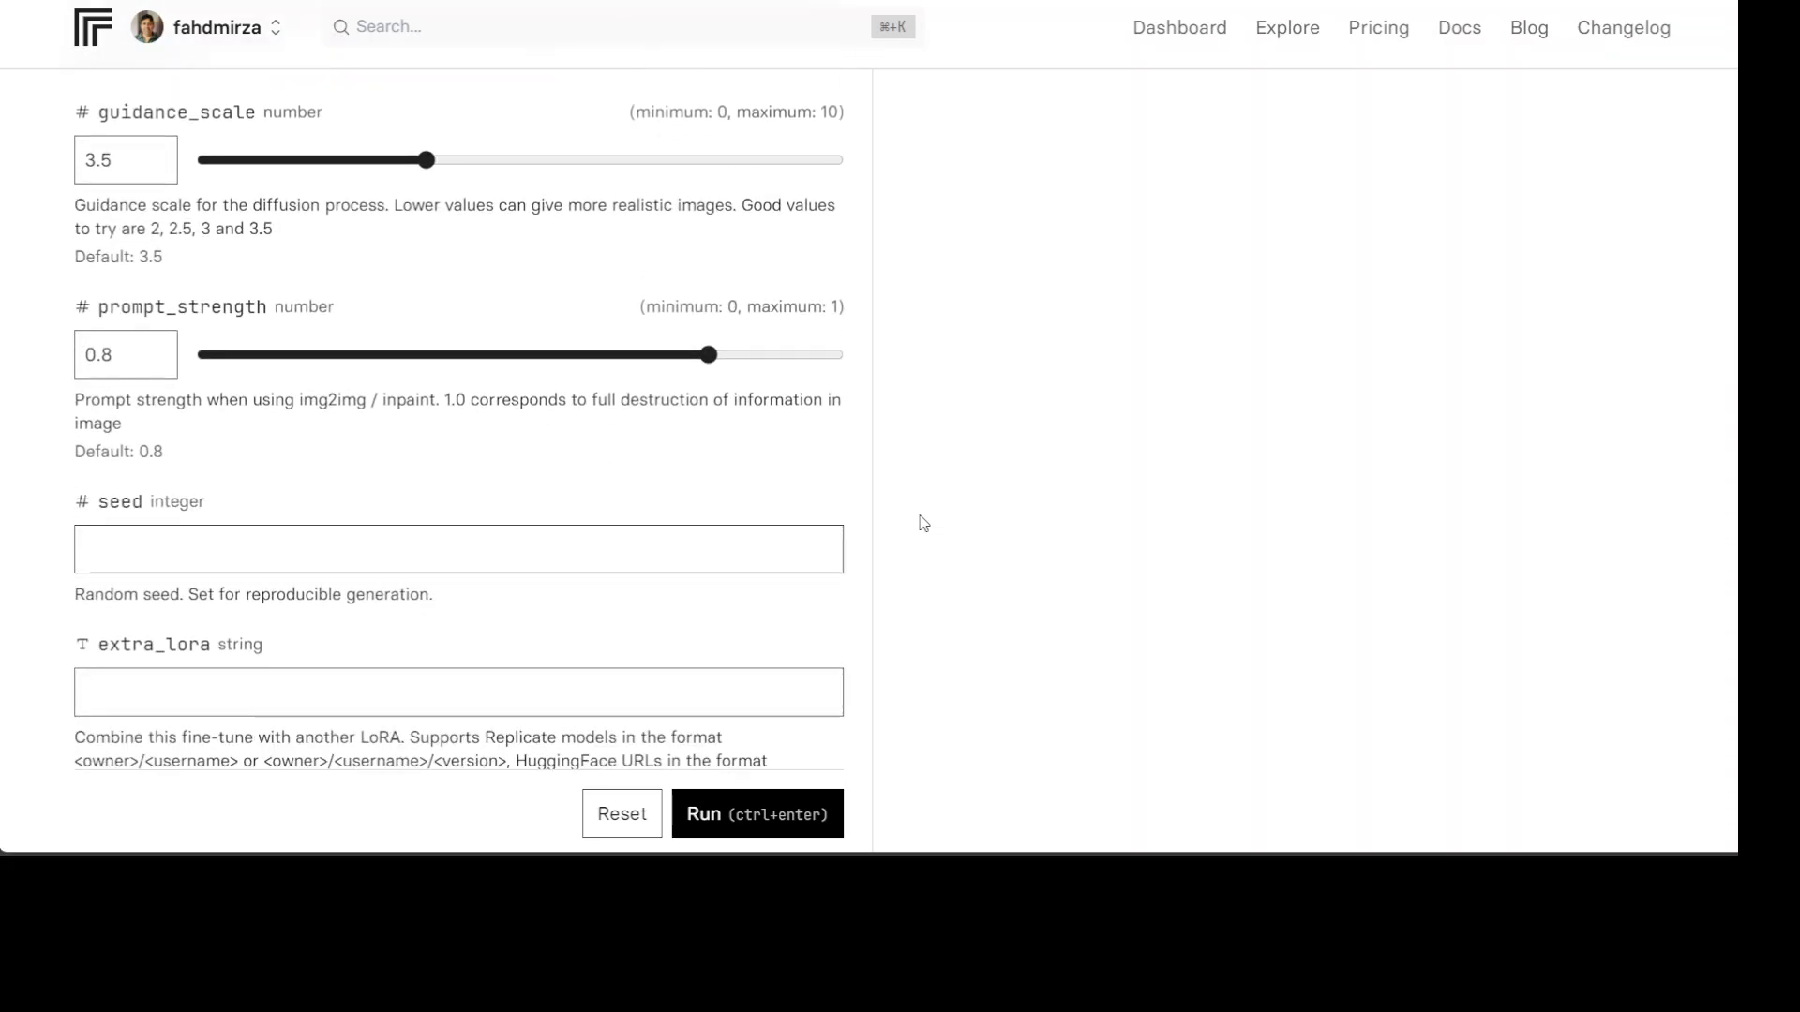
scroll(918, 522, down, 5)
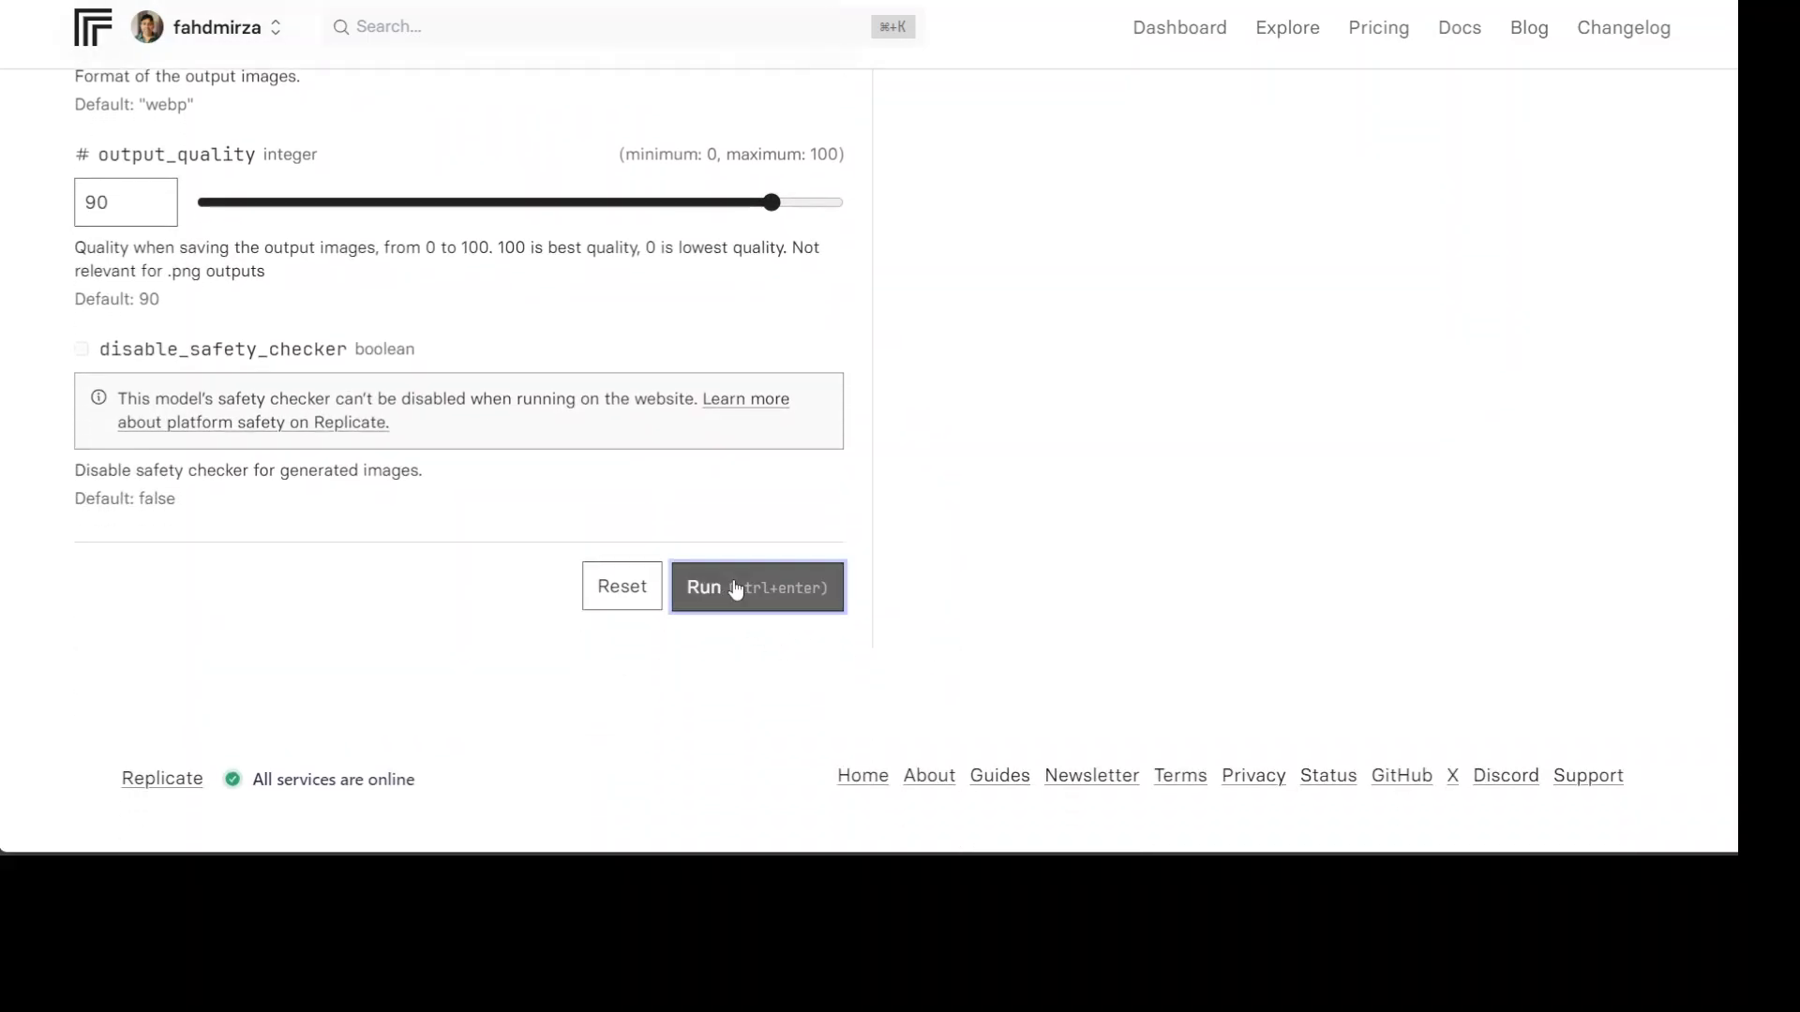
click(730, 588)
Examine the generated professor image in the output preview
scroll(1537, 586, up, 15)
scroll(1522, 591, up, 15)
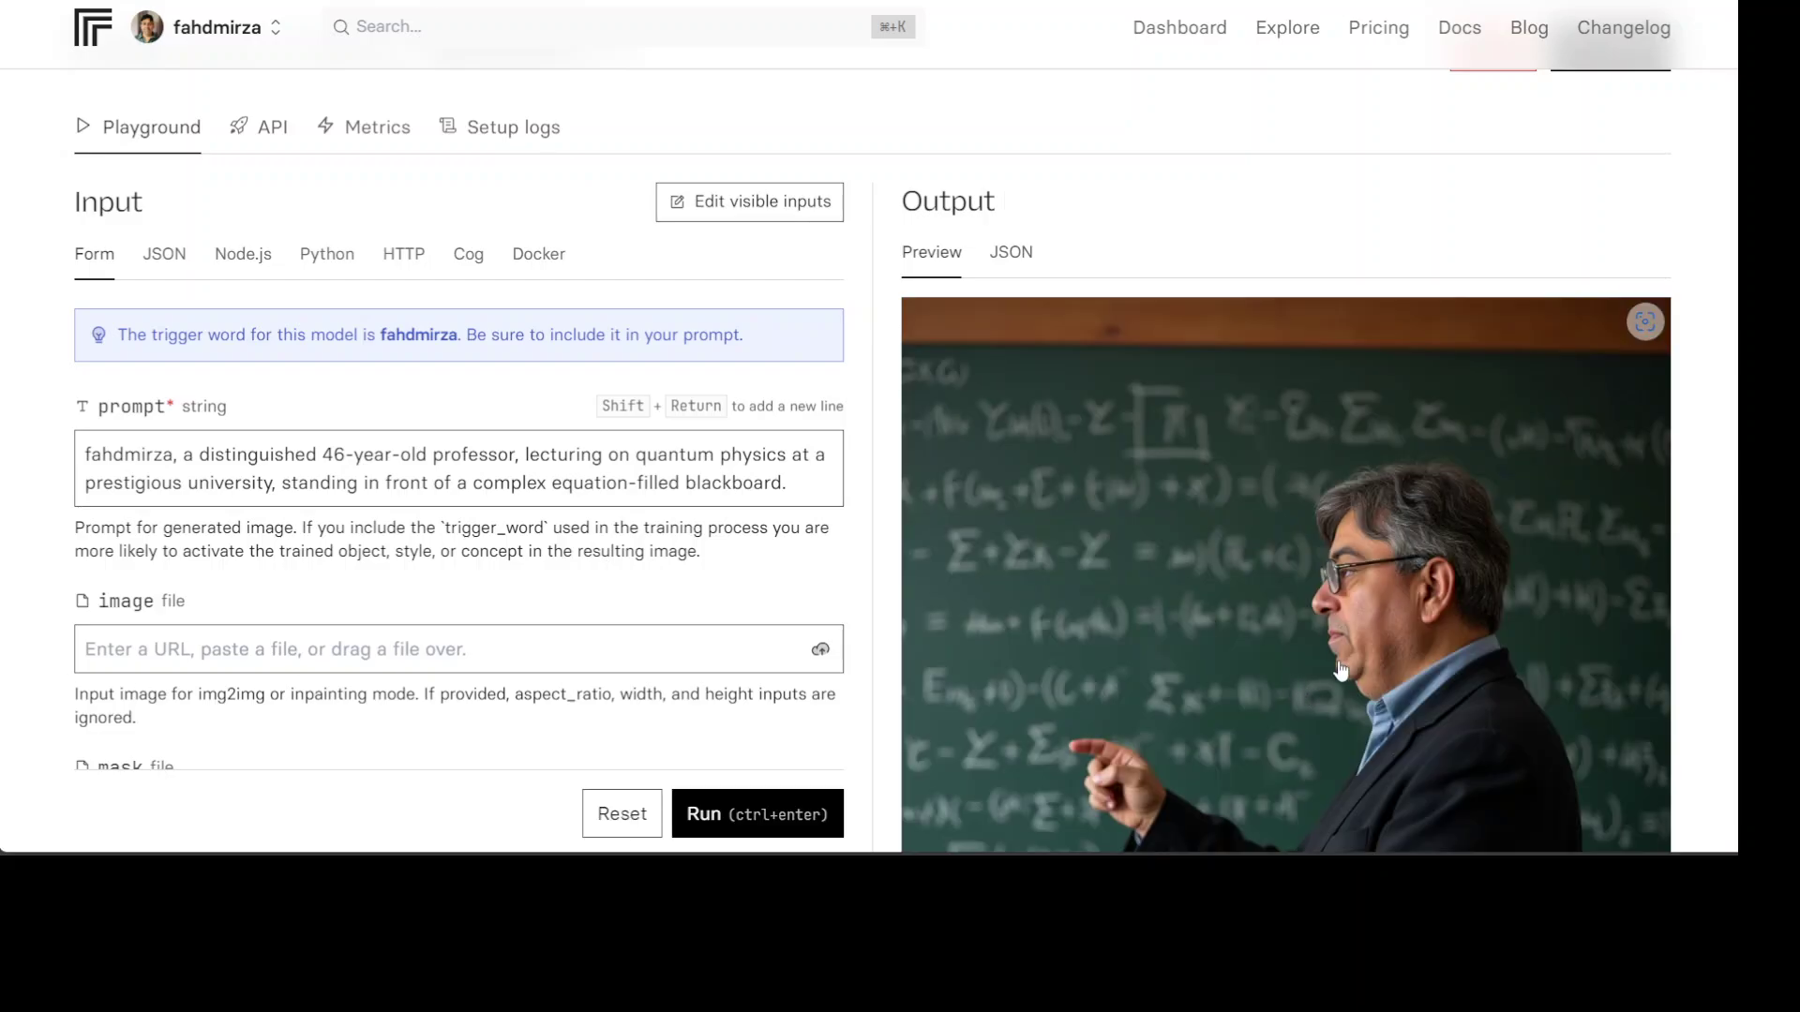
scroll(1366, 637, down, 1)
scroll(1366, 636, down, 3)
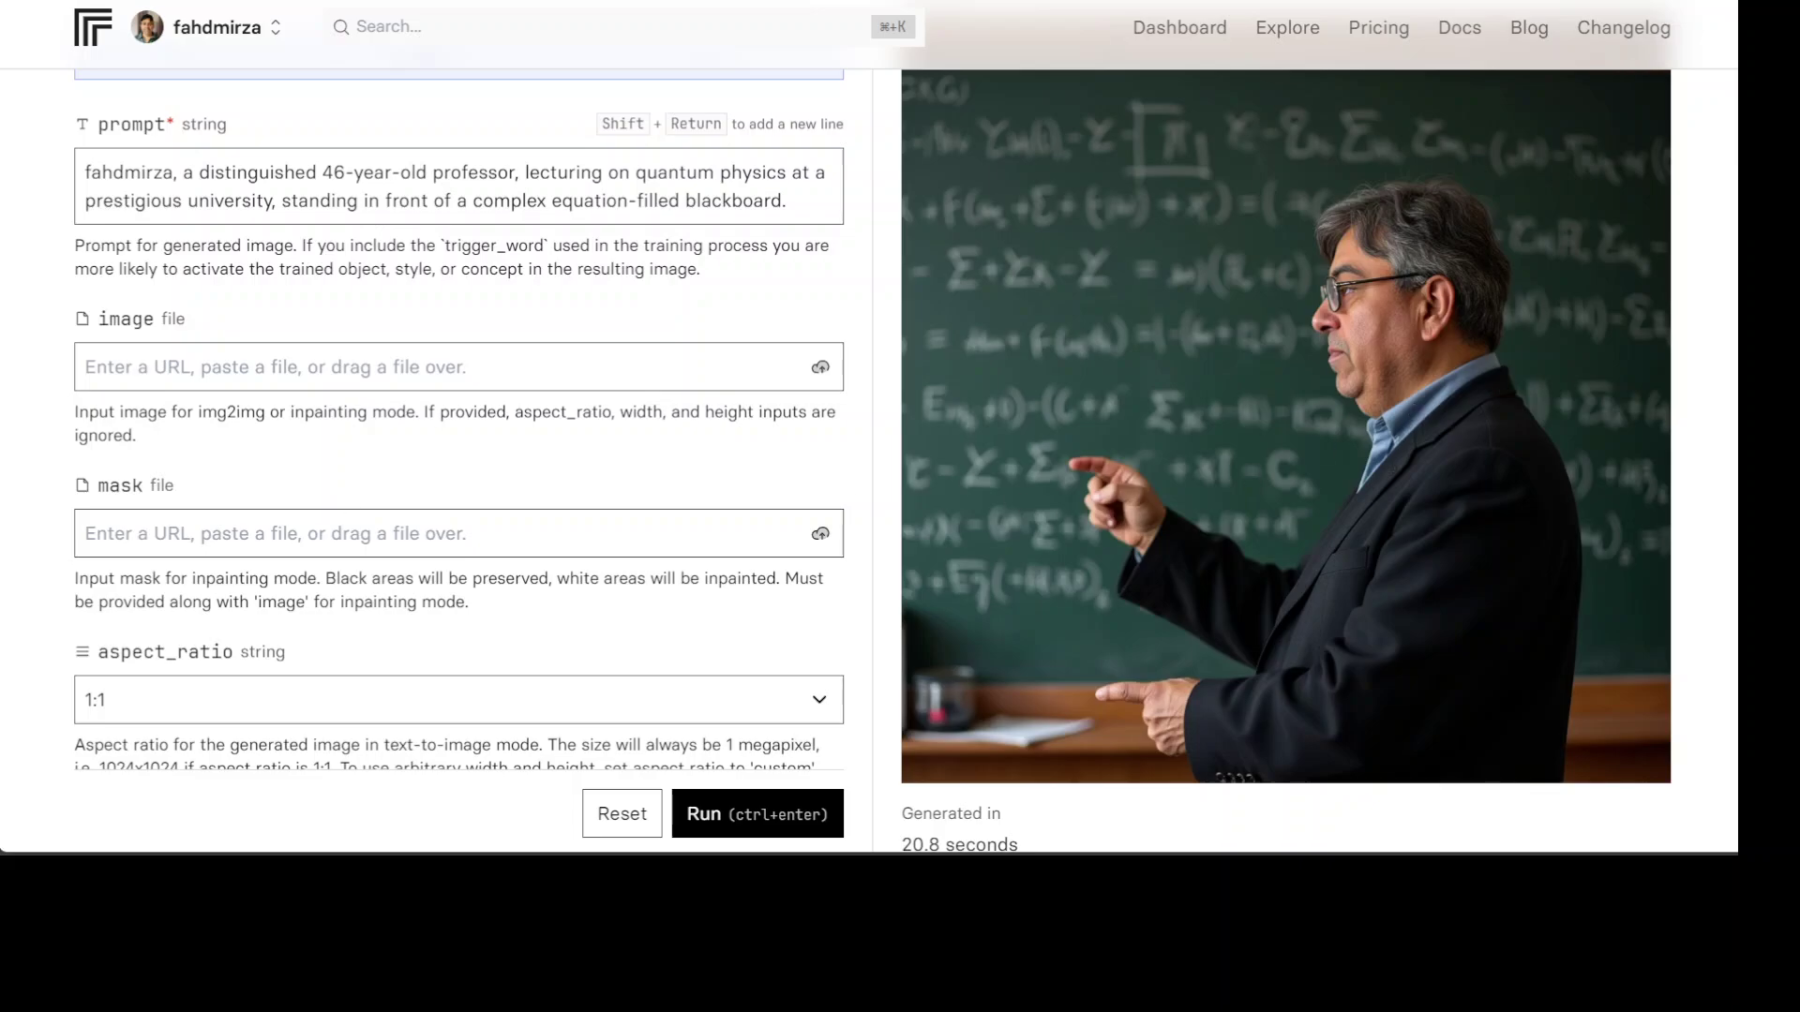
Replace the prompt with the lowercase trigger word plus a charismatic 46-year-old rockstar performing at Glastonbury Festival with adoring fans behind, and run it
click(398, 200)
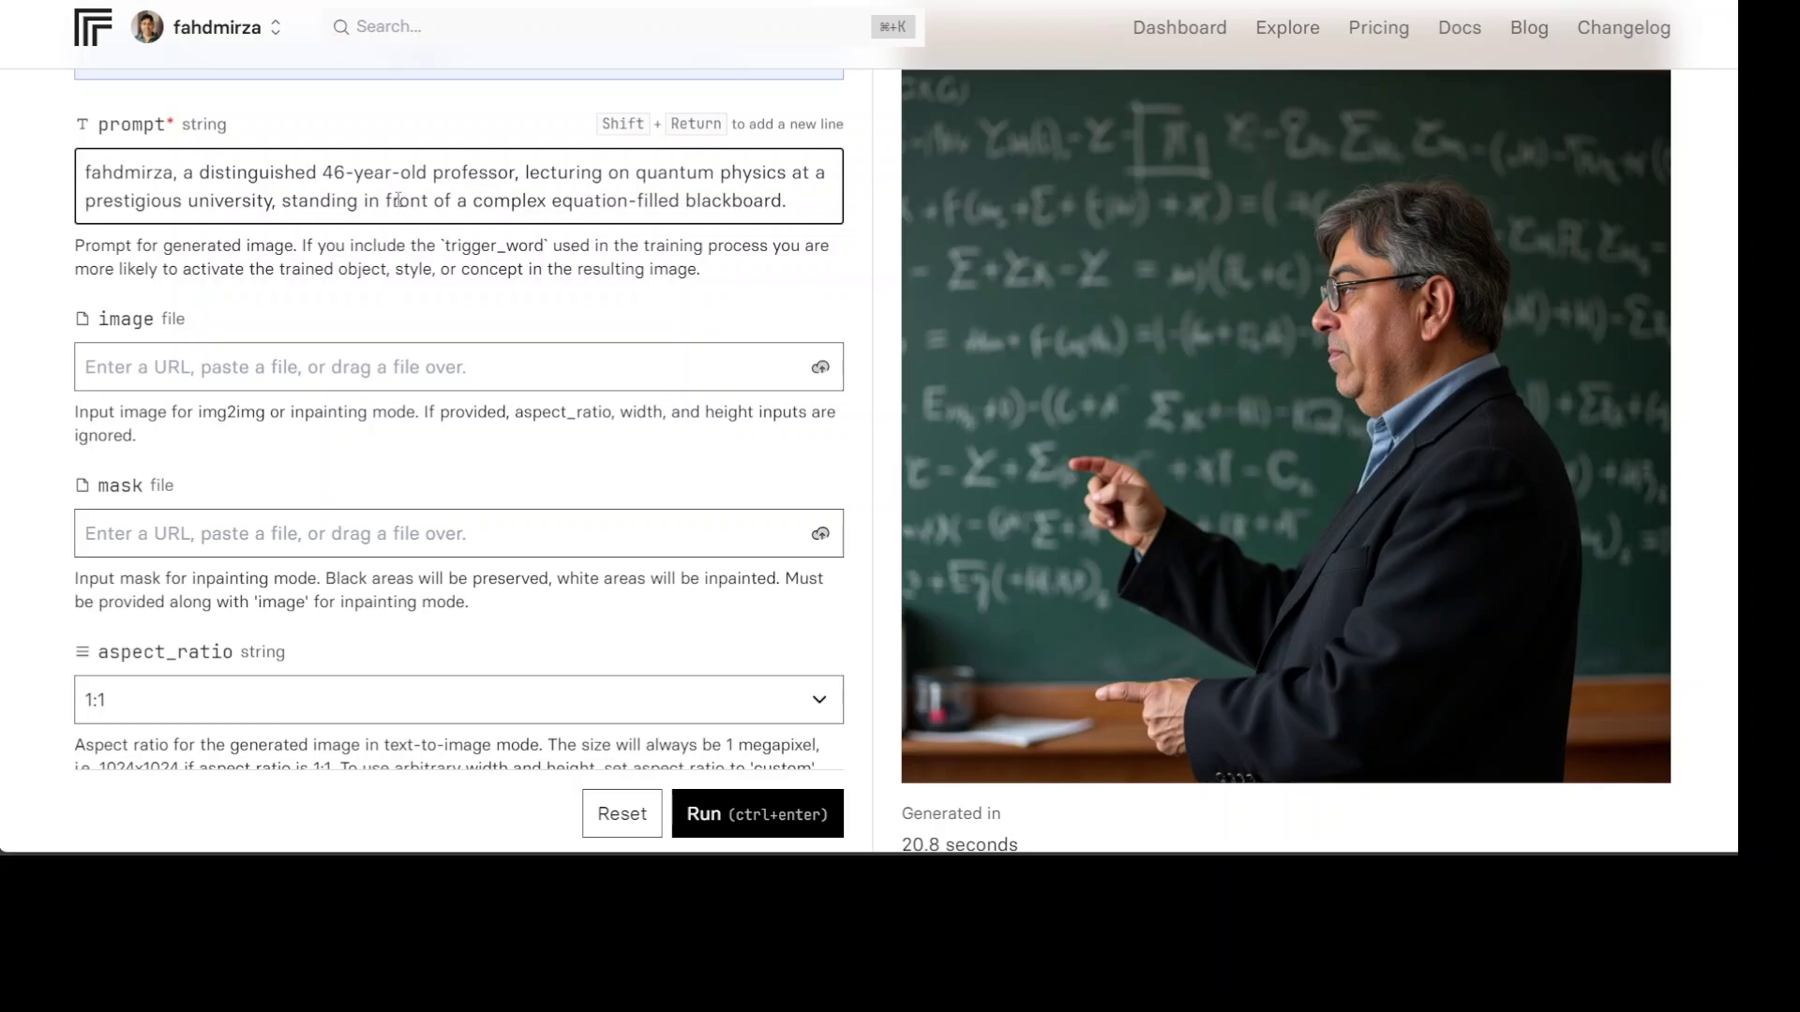
key(ctrl+a)
text(FahdMirza, a charismatic 46-year-old rockstar, performing on stage at Glastonbury Festival, microphone in hand, with a sea of adoring fans in the background.)
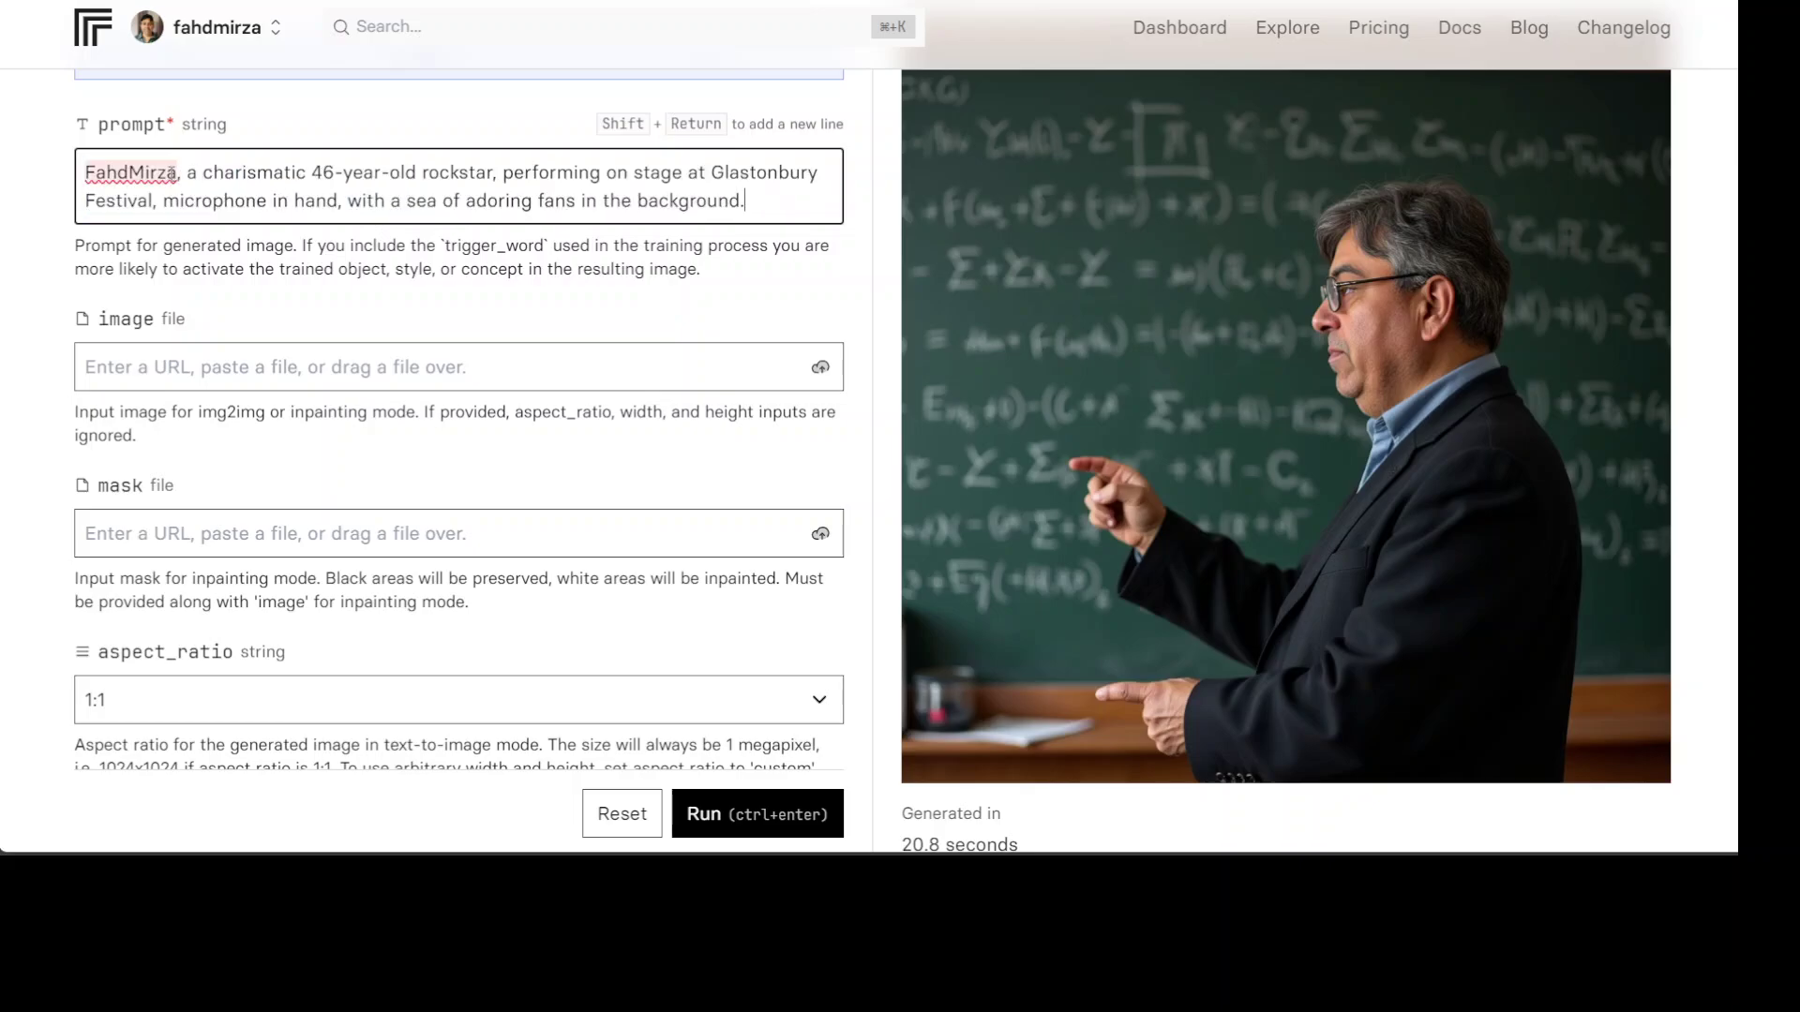
drag(177, 172, 82, 171)
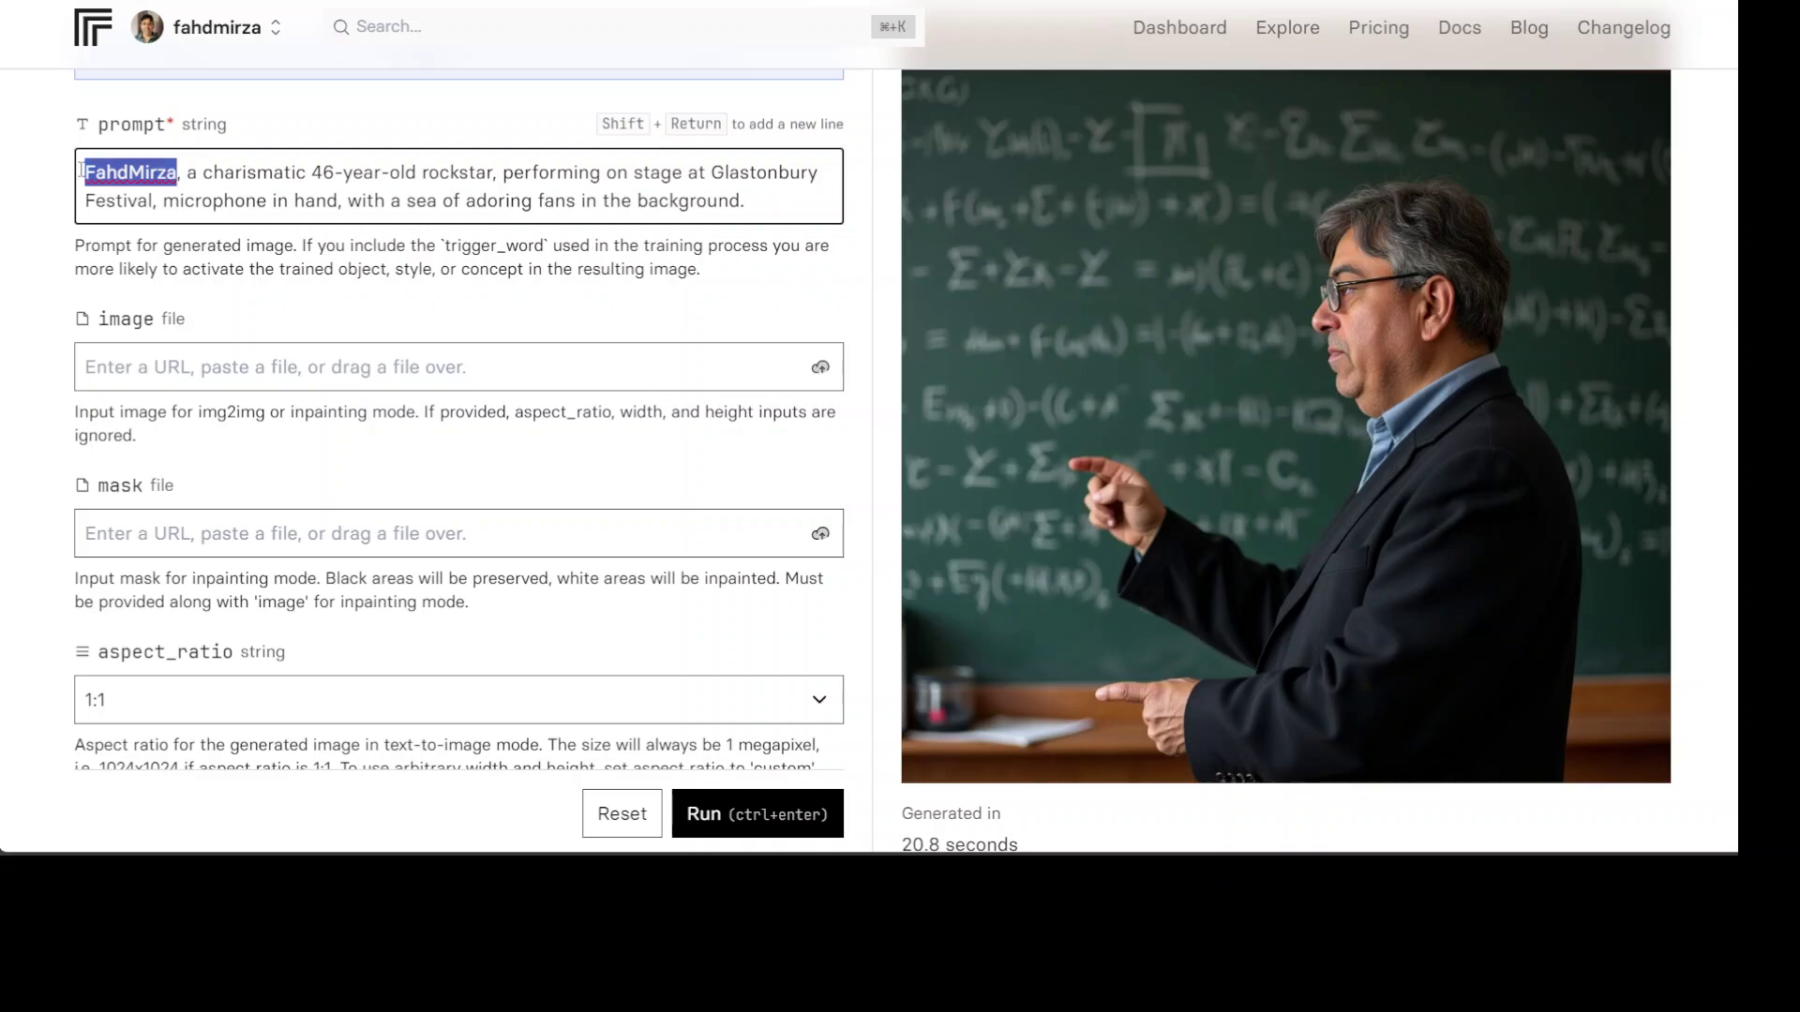
text(fahdmirza)
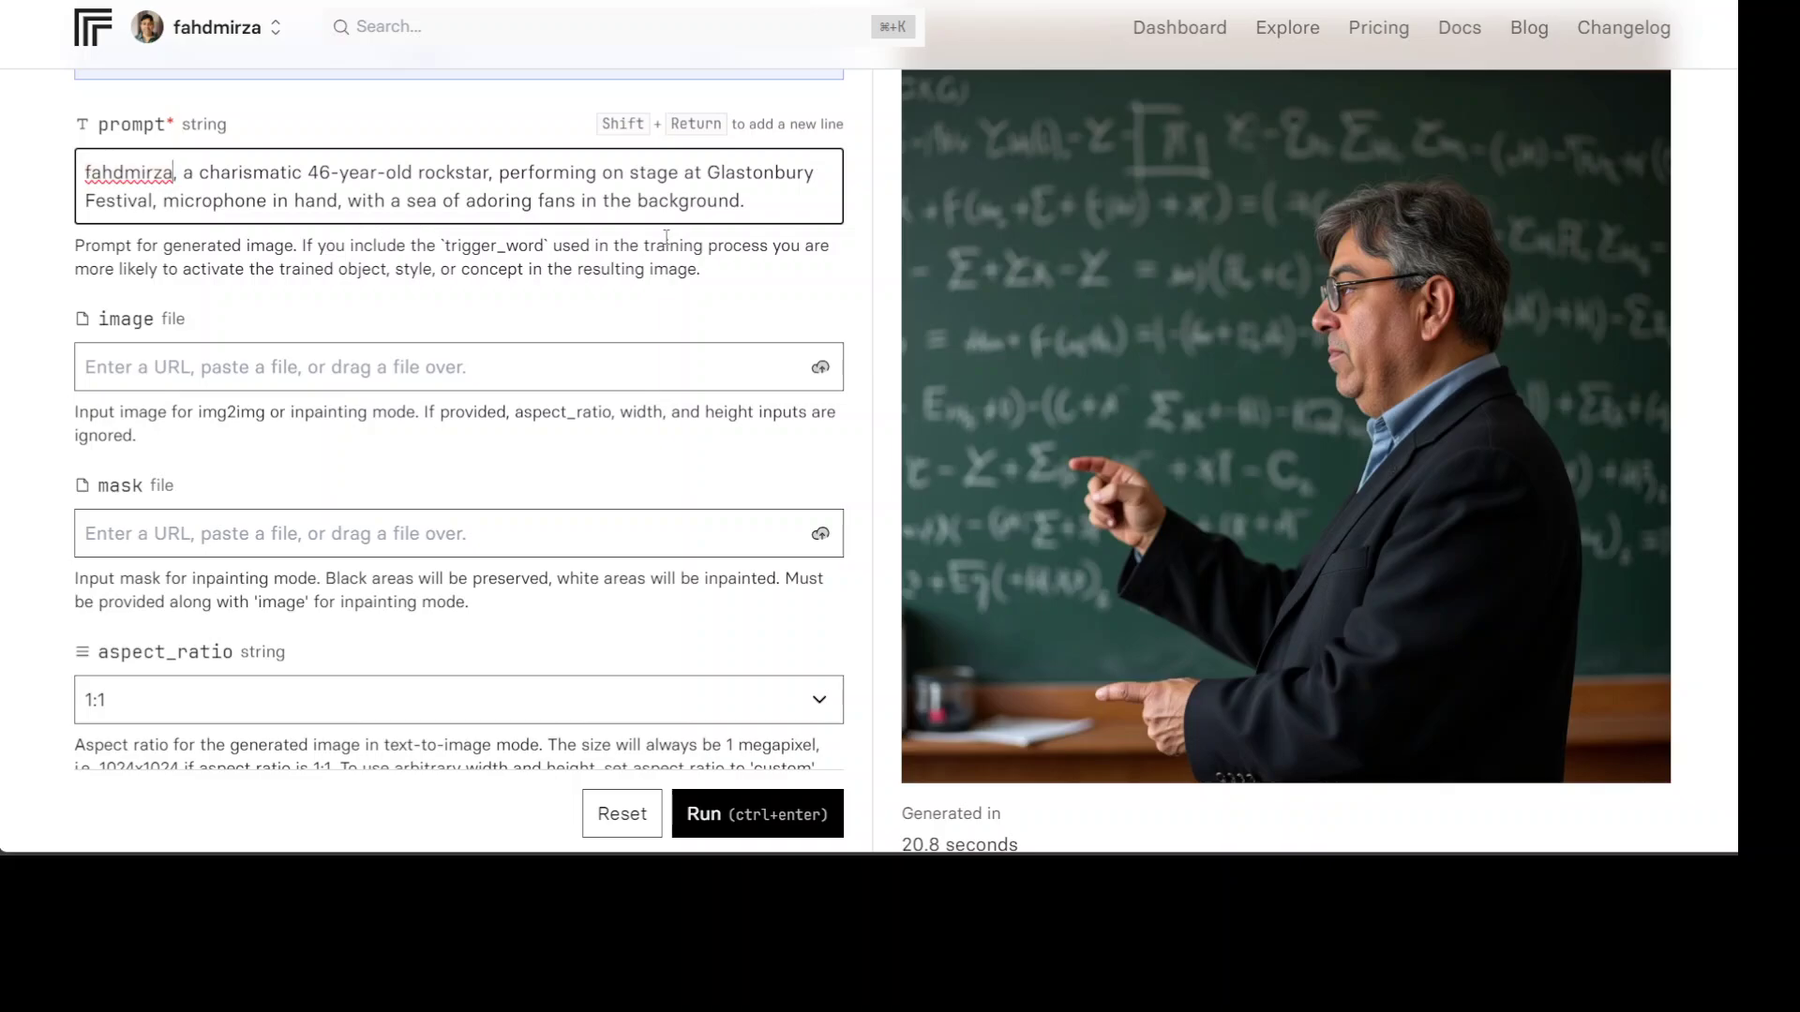
click(748, 823)
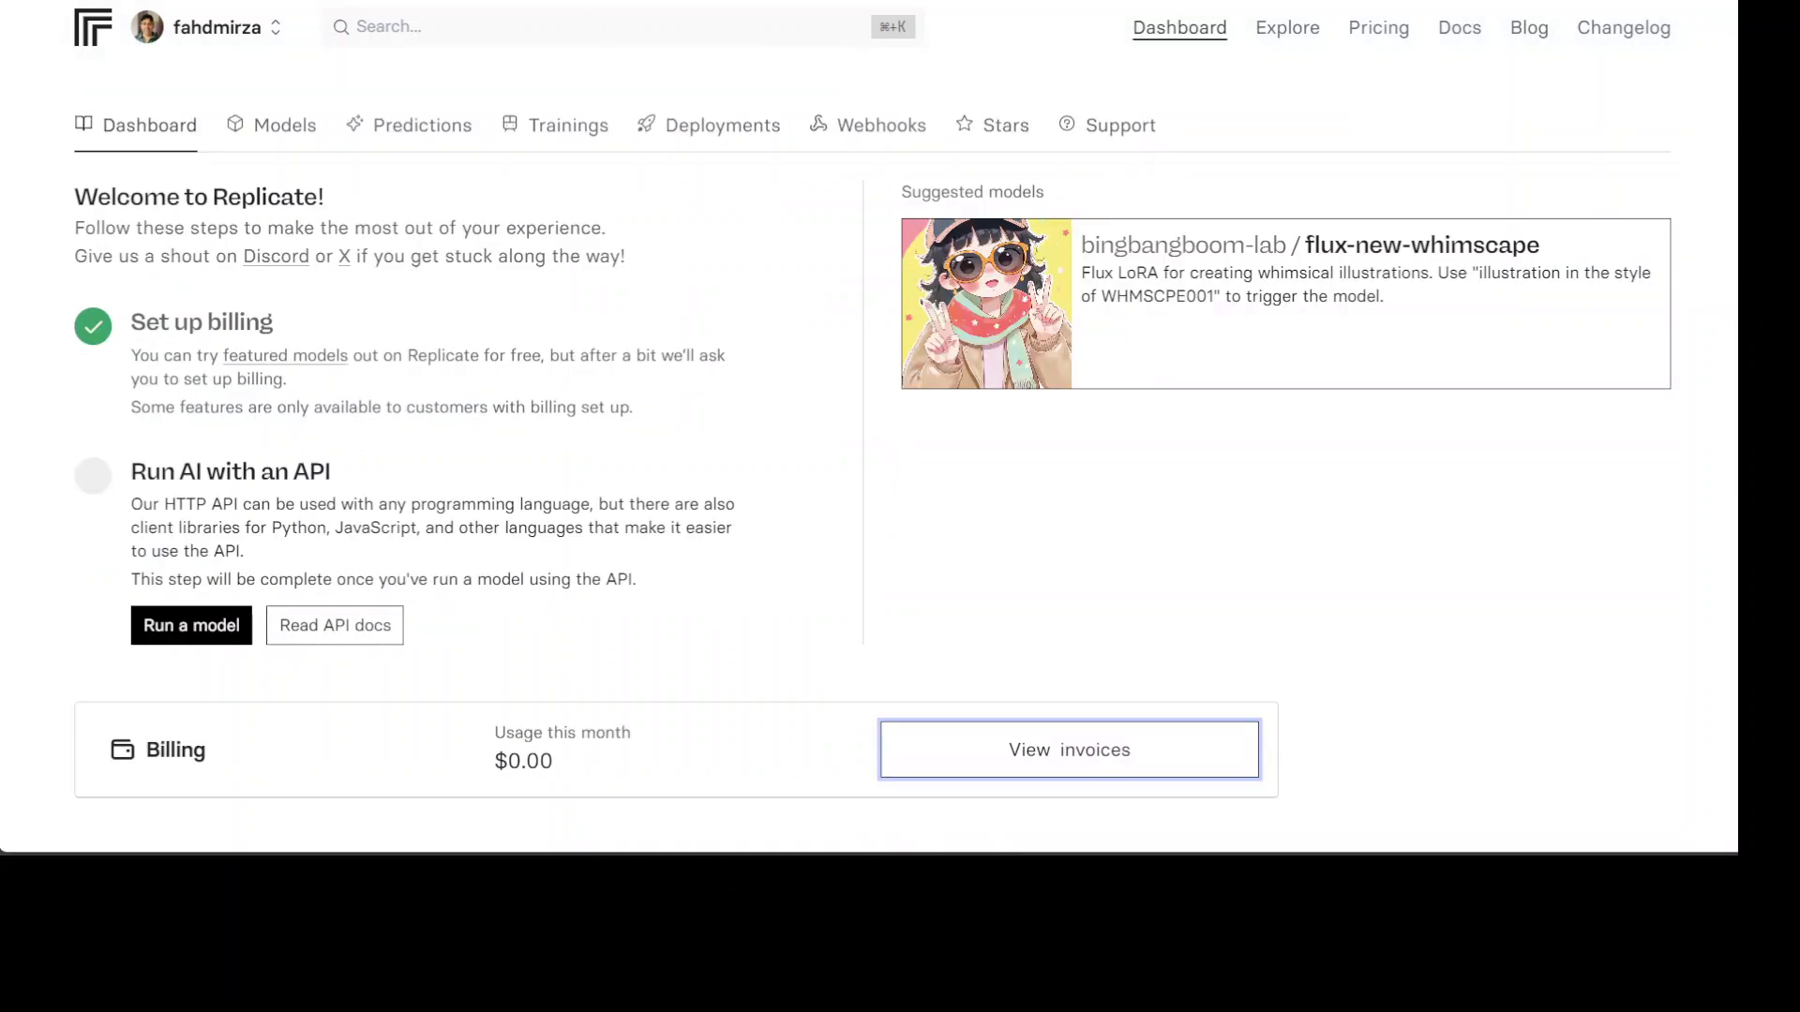
Refresh the account dashboard and check this month's billing usage
key(super+t)
key(Escape)
key(super+r)
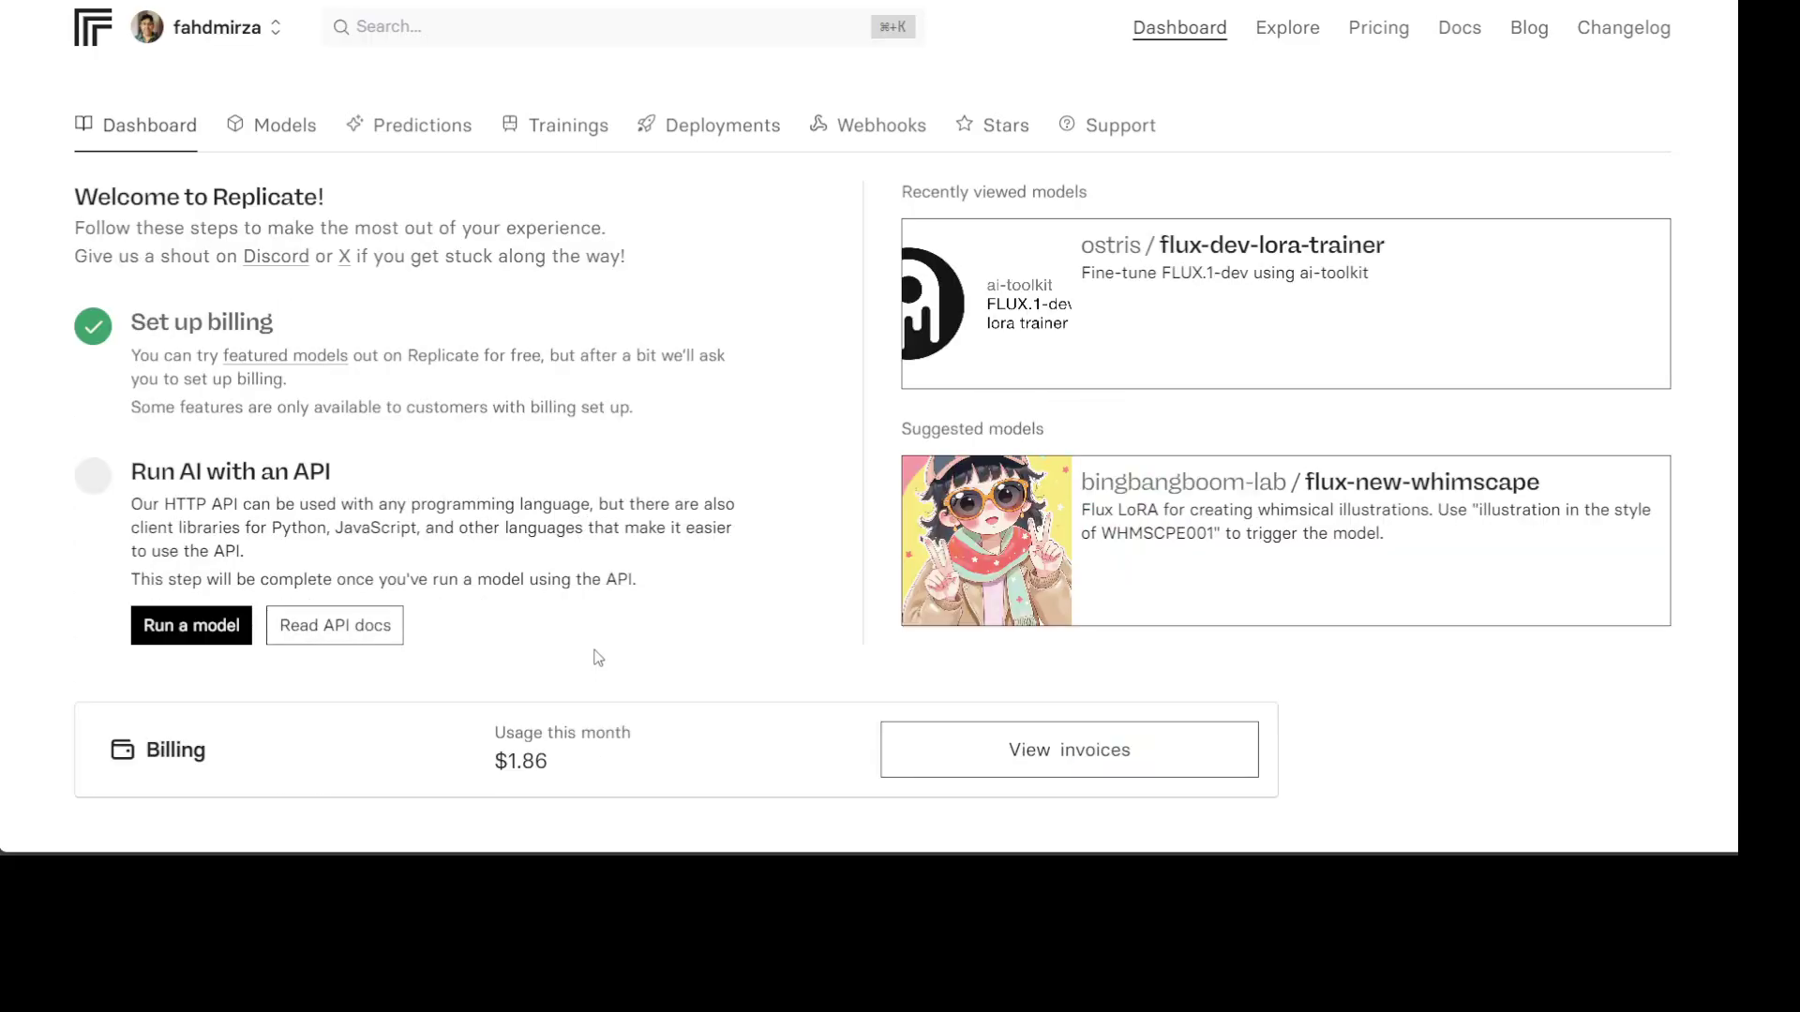
drag(493, 761, 552, 768)
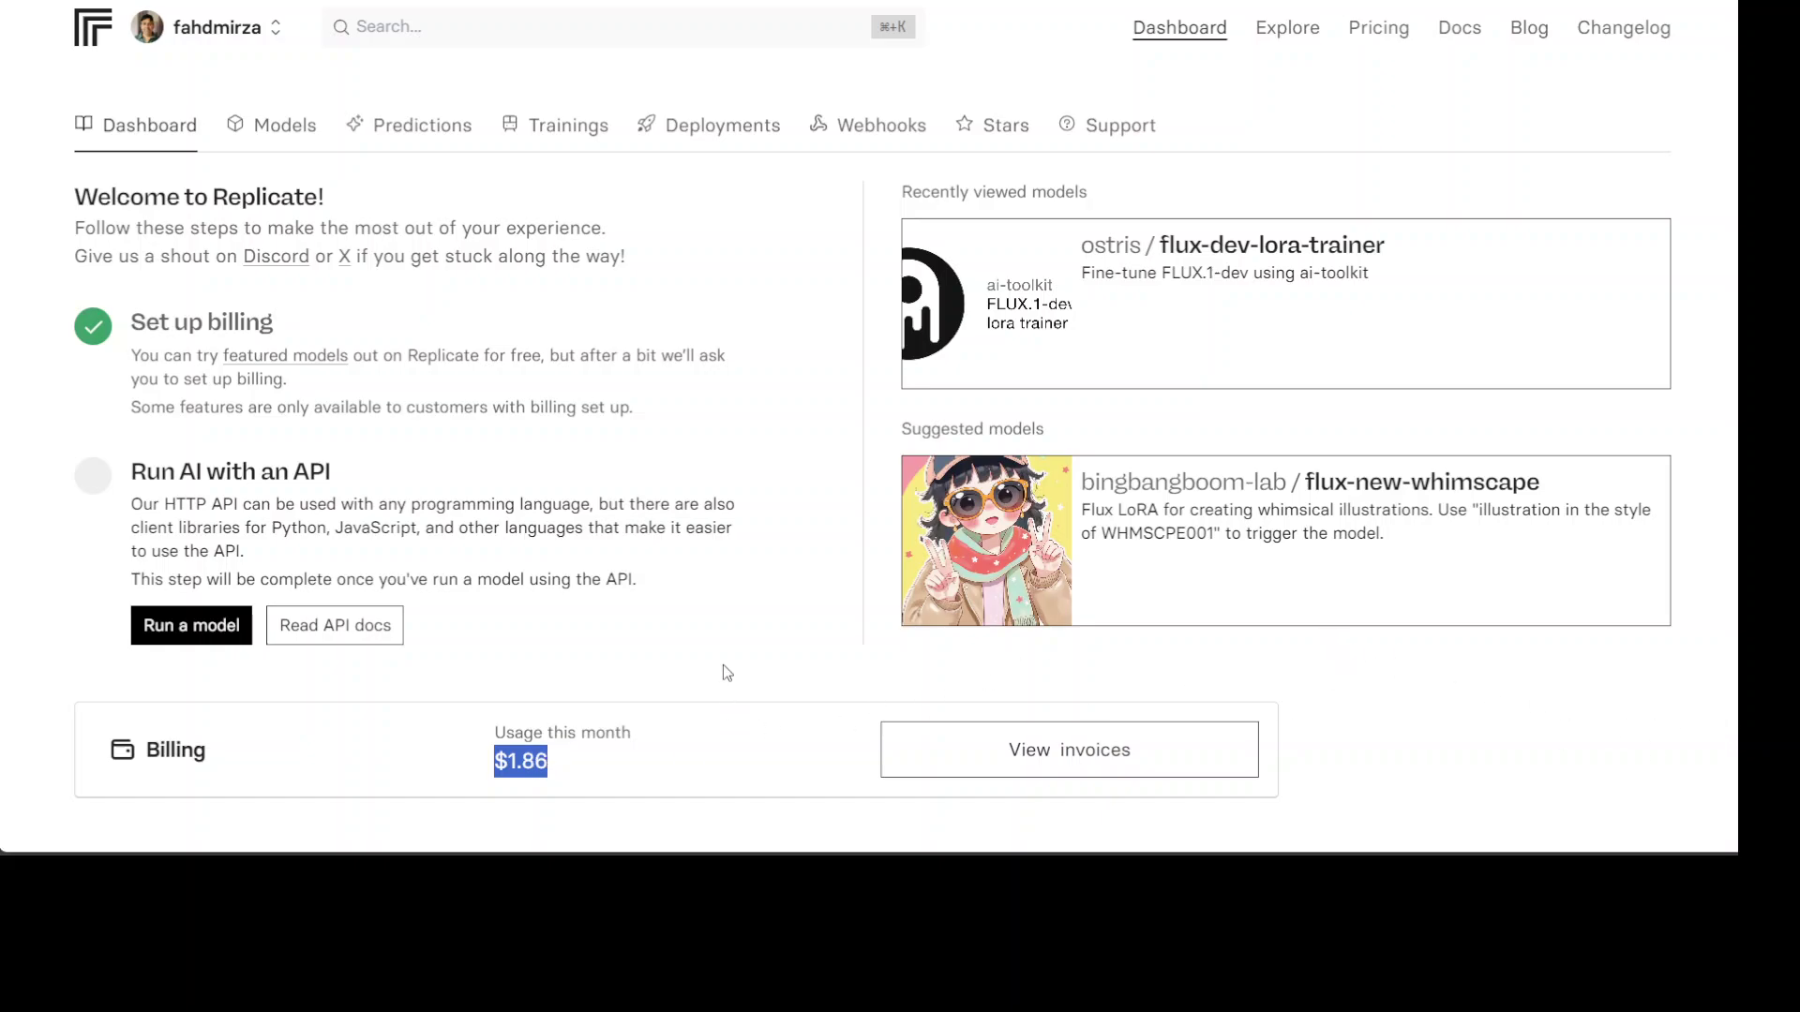
click(531, 769)
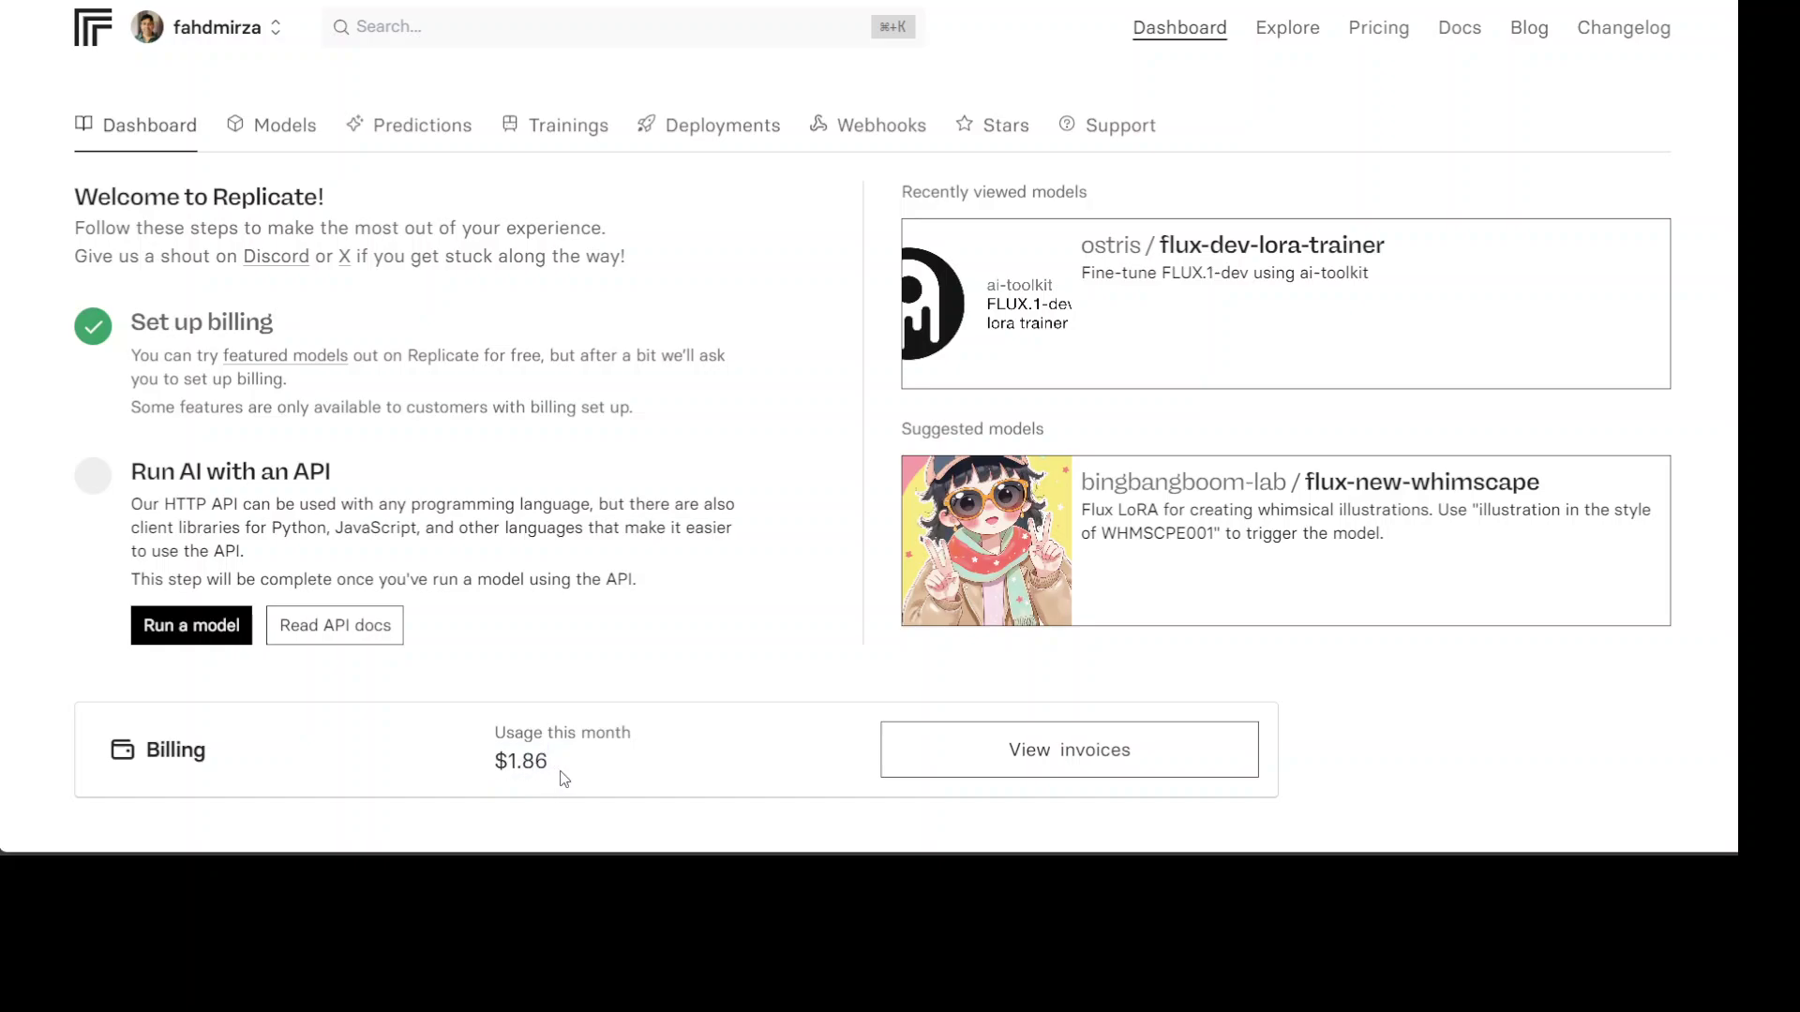